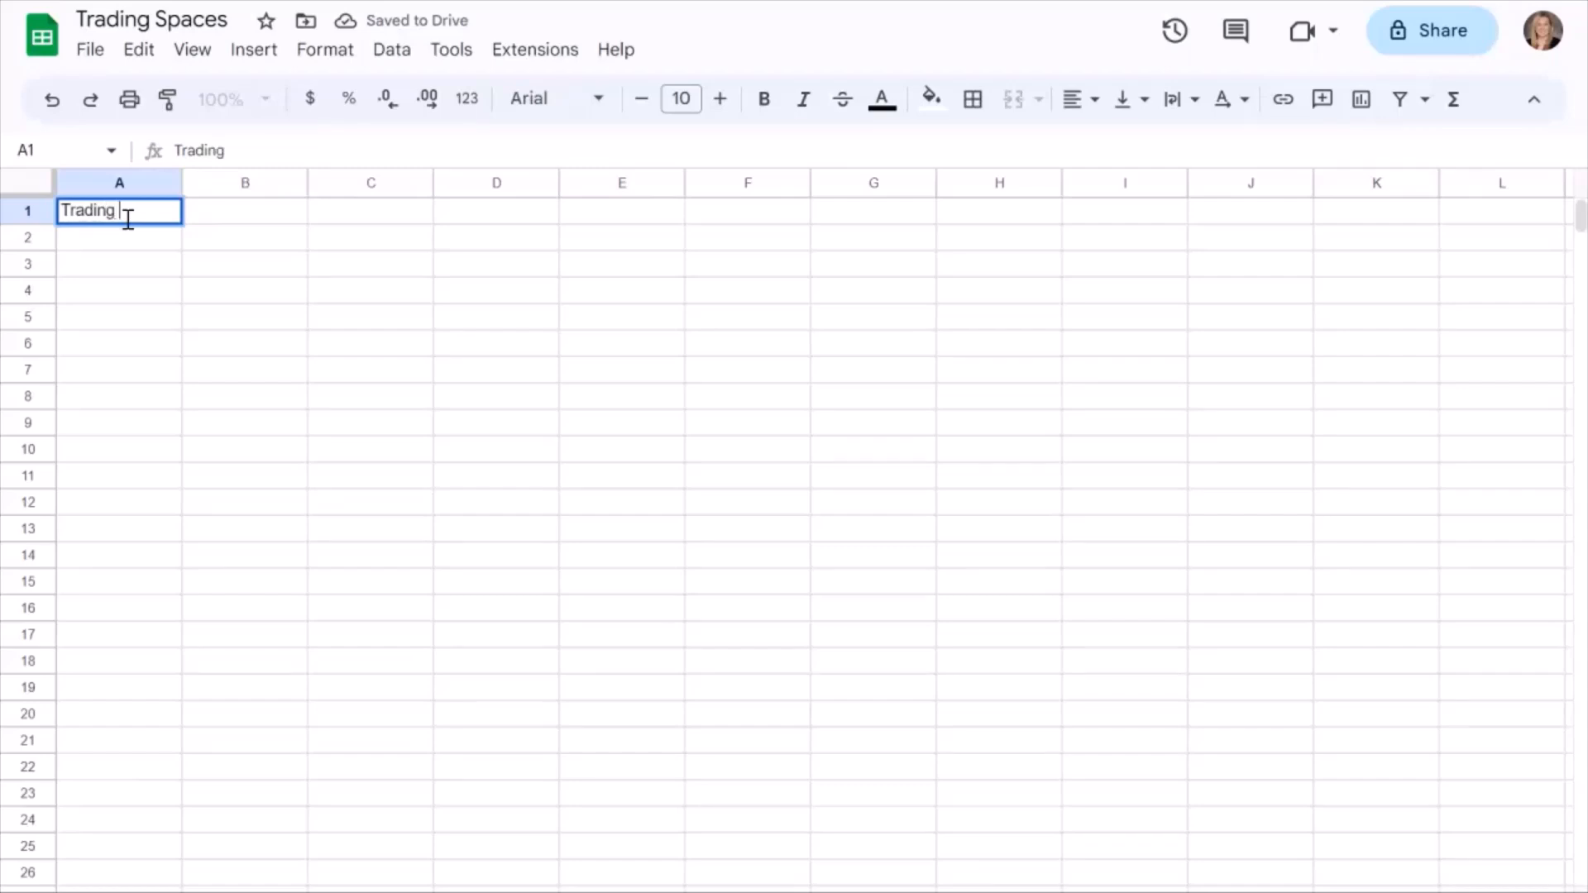
# Complete the sheet title in cell A1 so it reads "Trading Spaces".
pyautogui.write('Spaces')
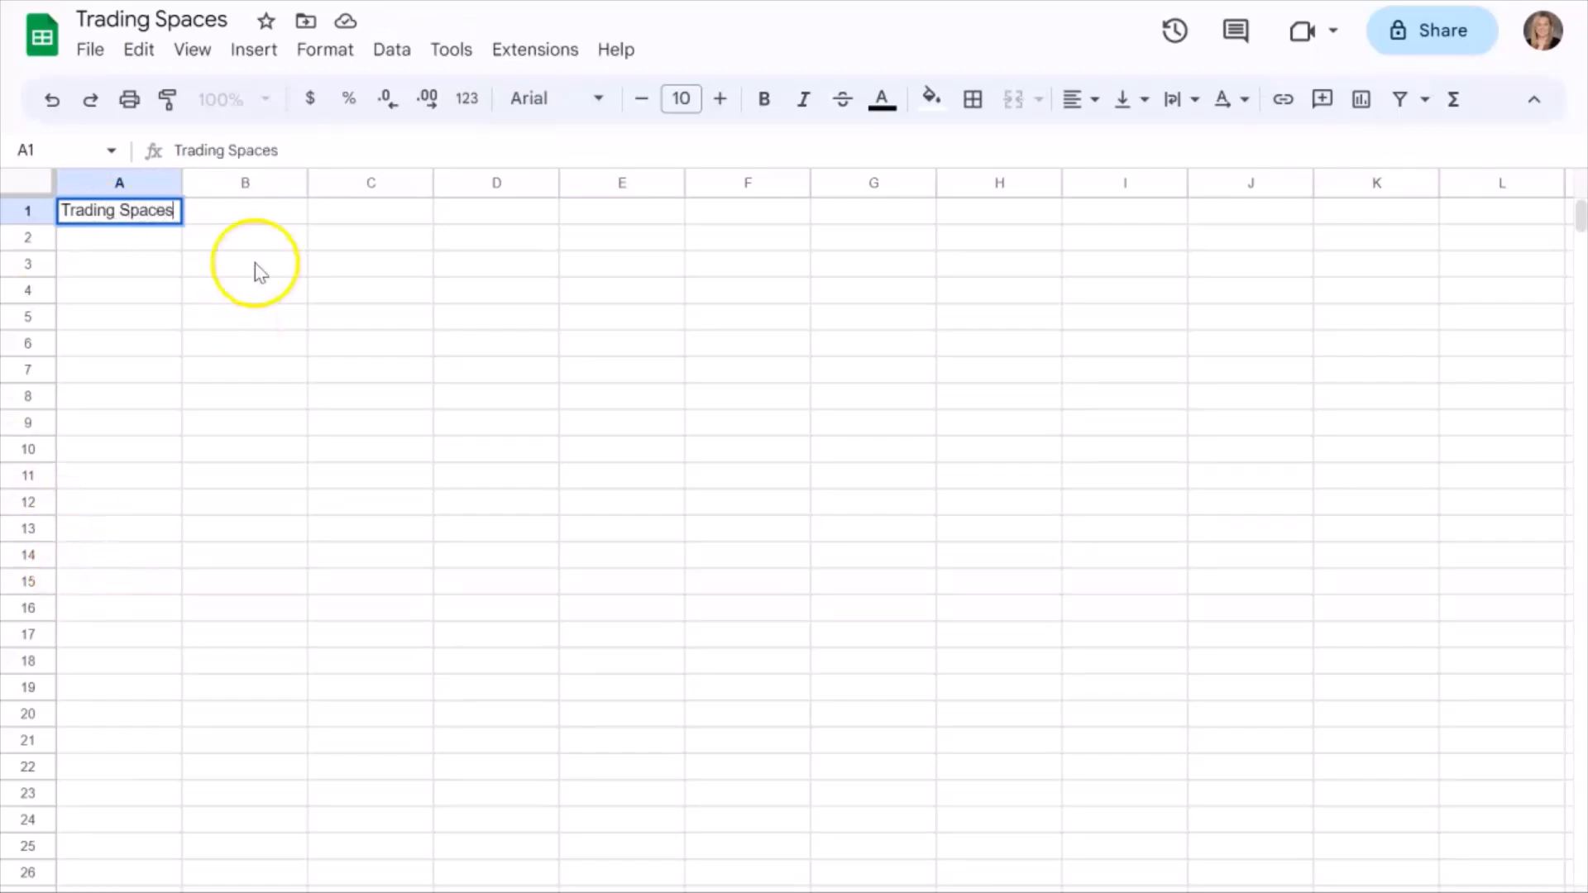
pyautogui.click(132, 239)
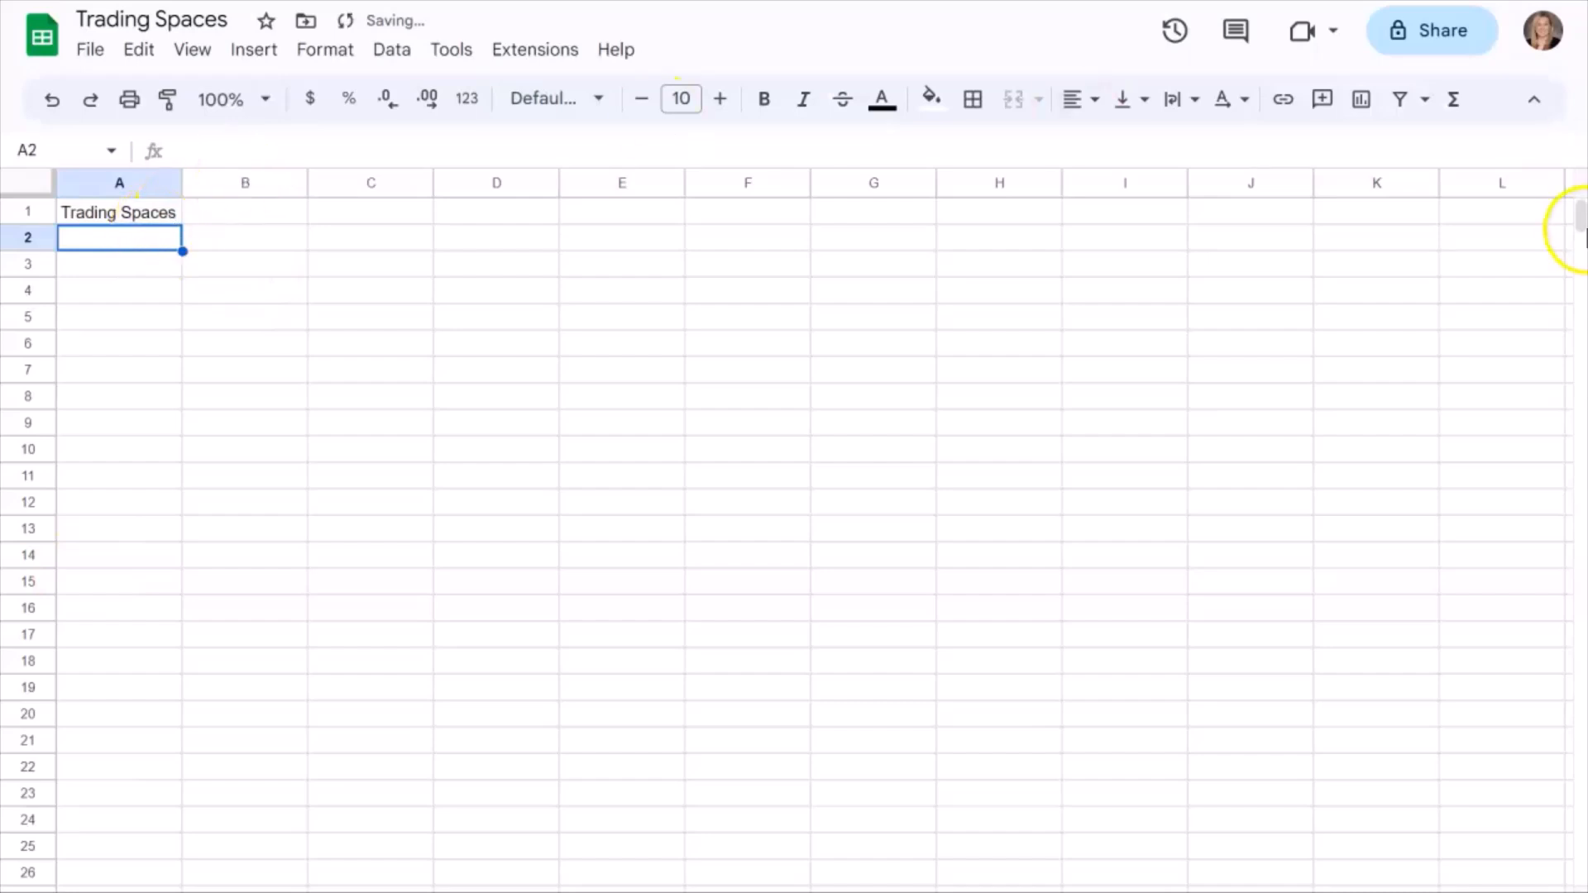
# Enter the column headers Item, Store, Price and Total in cells A2 through D2.
pyautogui.write('Item')
pyautogui.press('Tab')
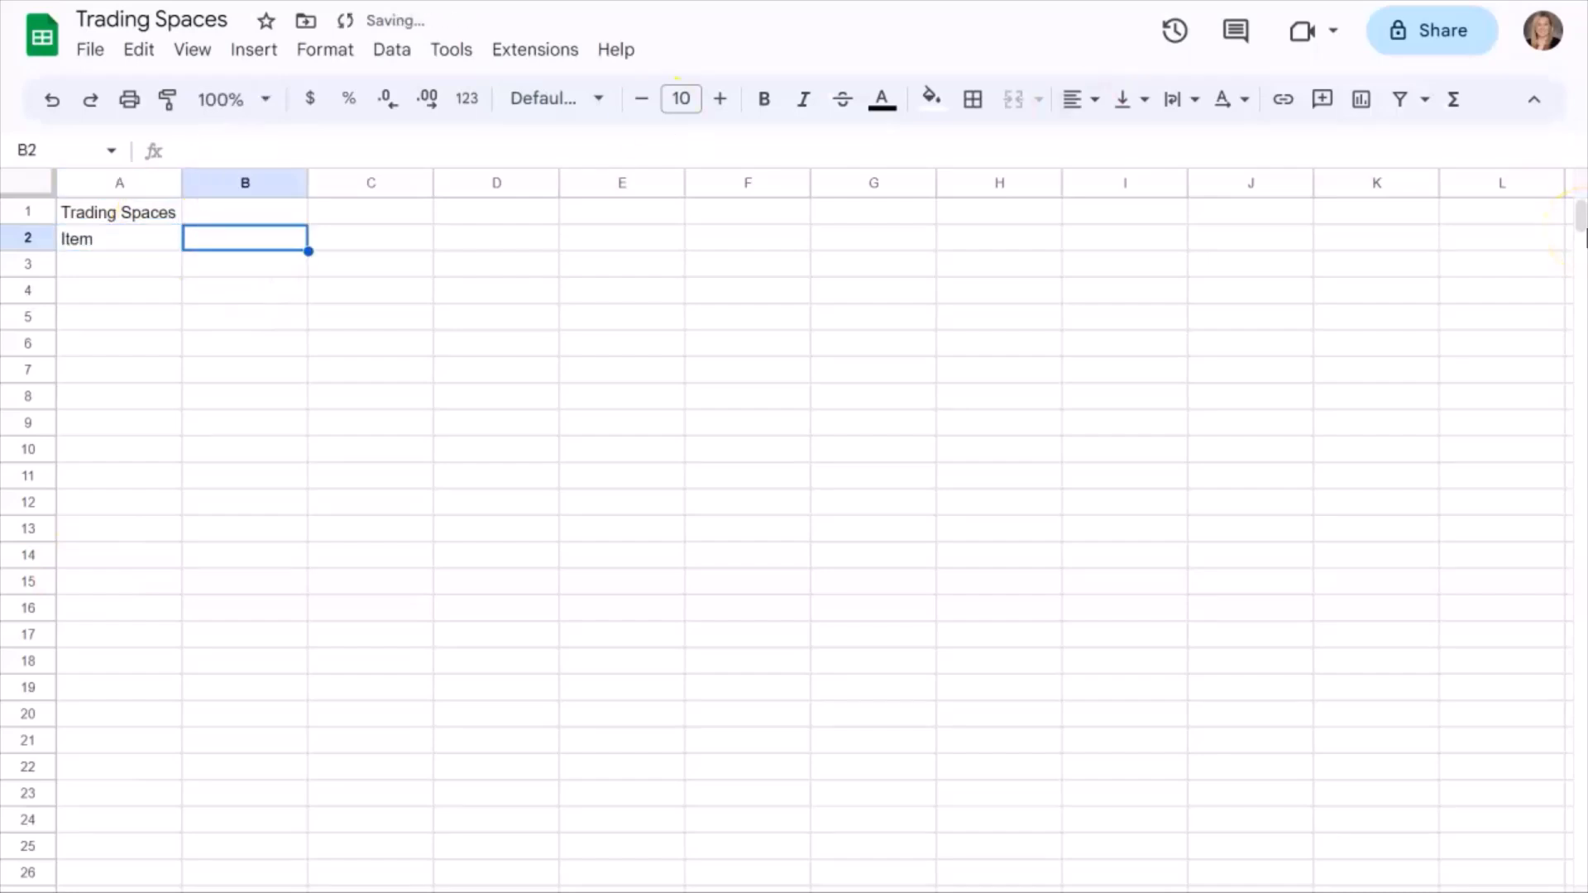
pyautogui.write('Sto')
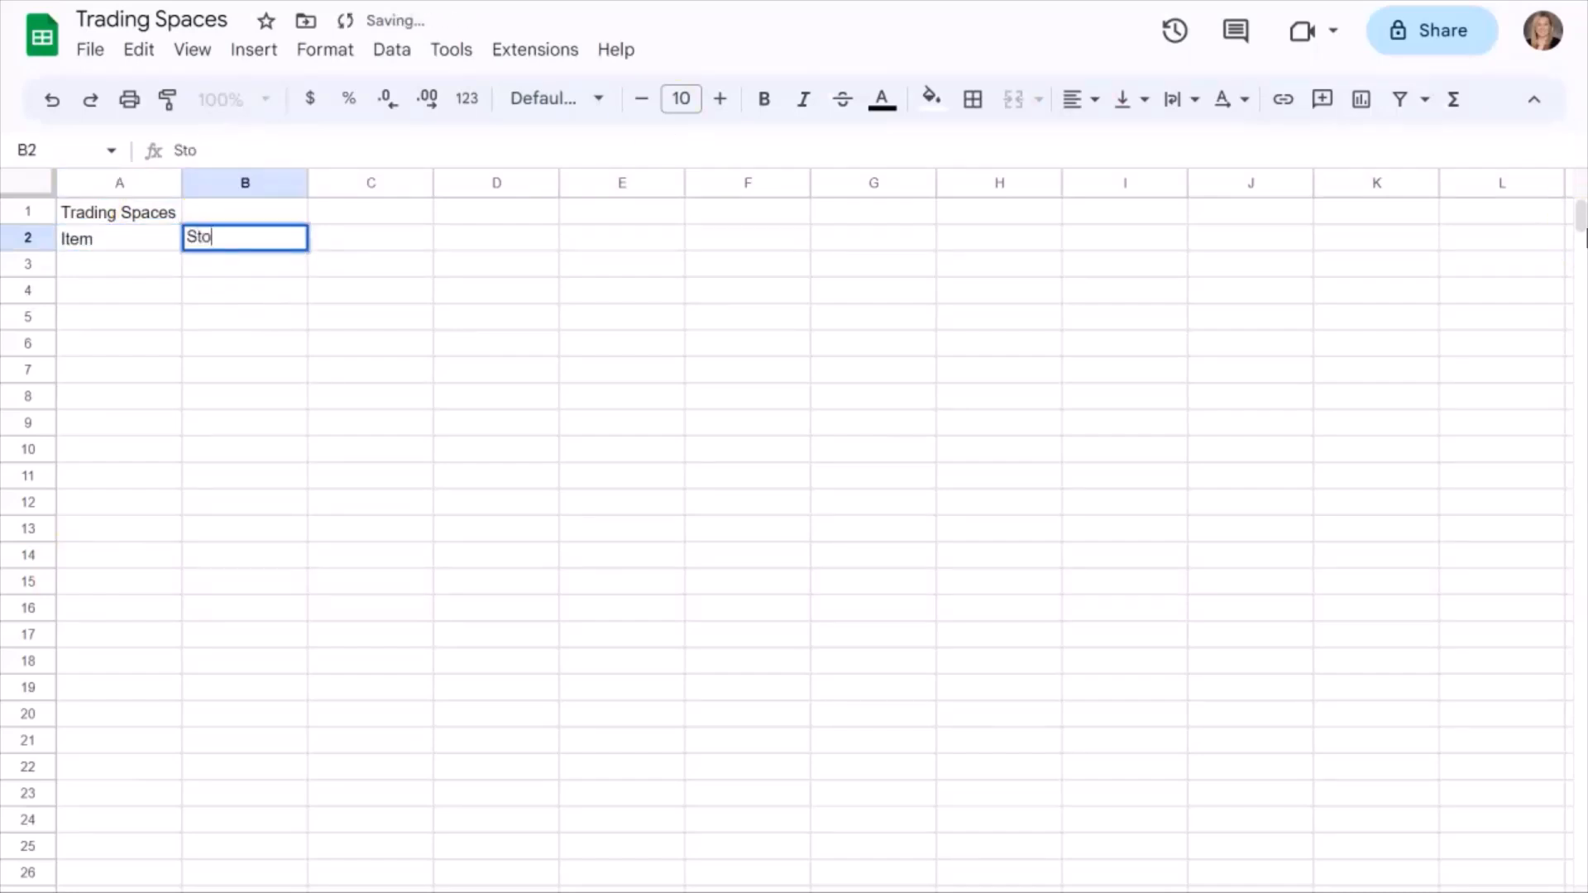
pyautogui.write('re')
pyautogui.press('Tab')
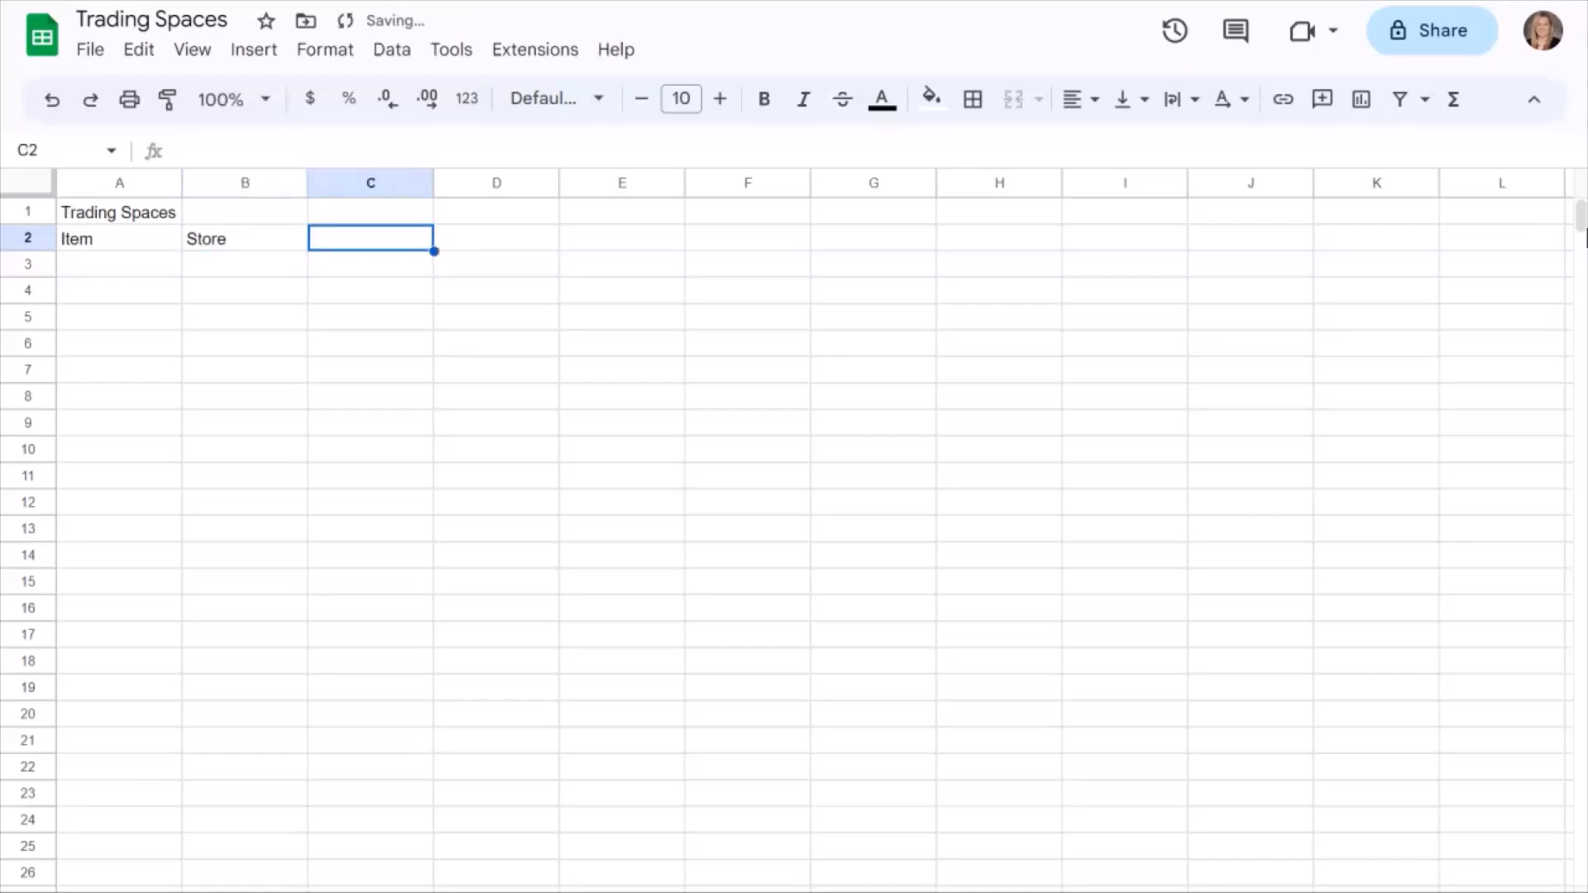
pyautogui.write('Price')
pyautogui.press('Tab')
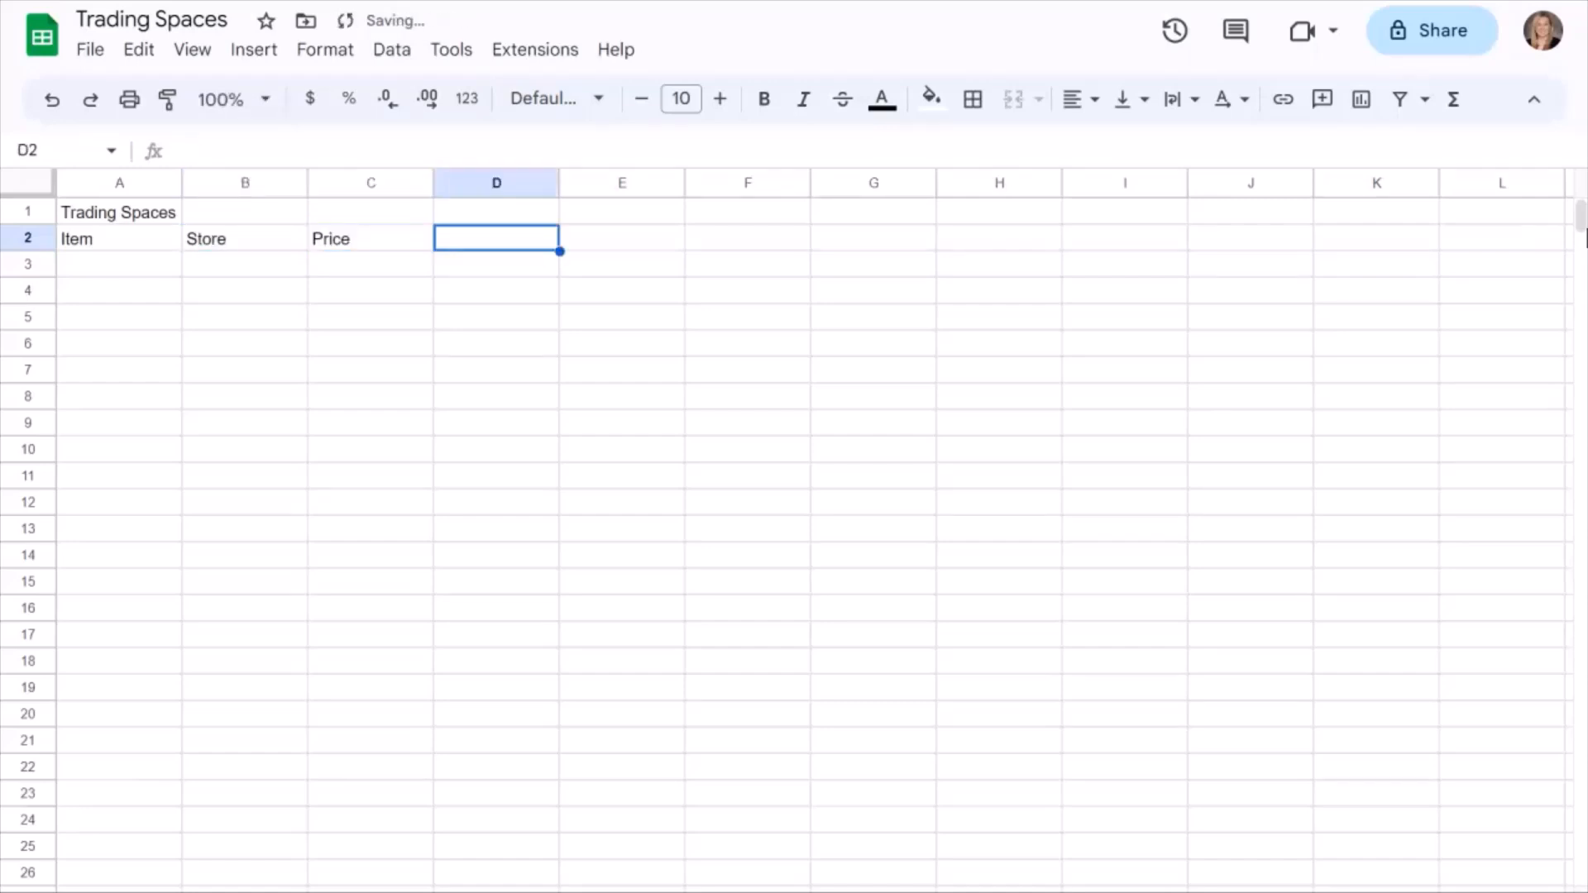
pyautogui.write('Total')
pyautogui.press('Return')
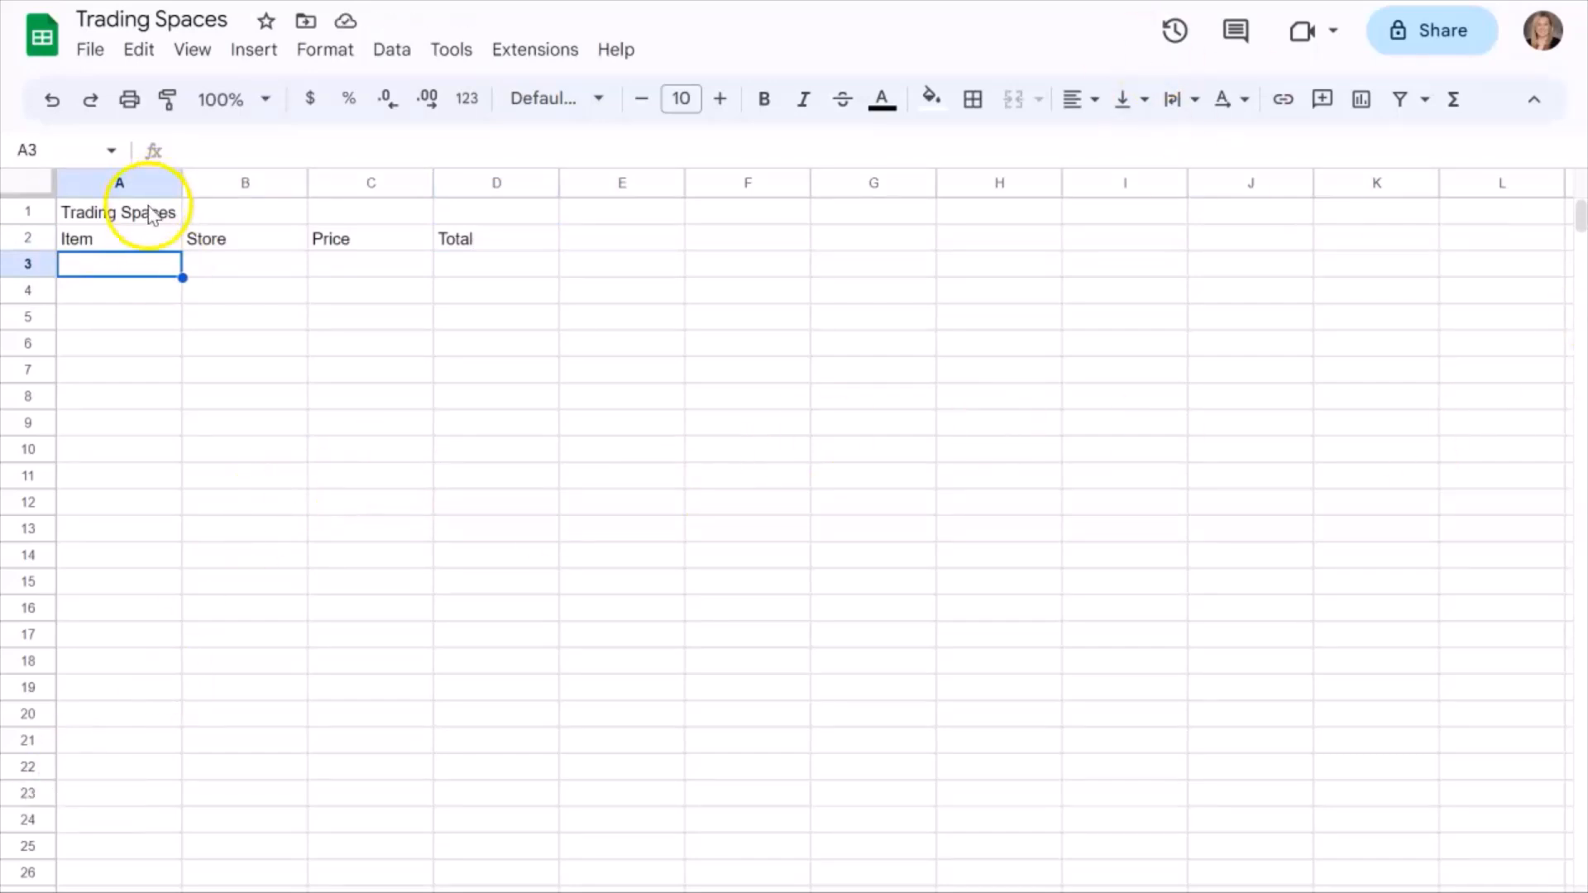
# Merge cells A1 to D1 and center the title horizontally across them.
pyautogui.moveTo(149, 211); pyautogui.dragTo(441, 213)
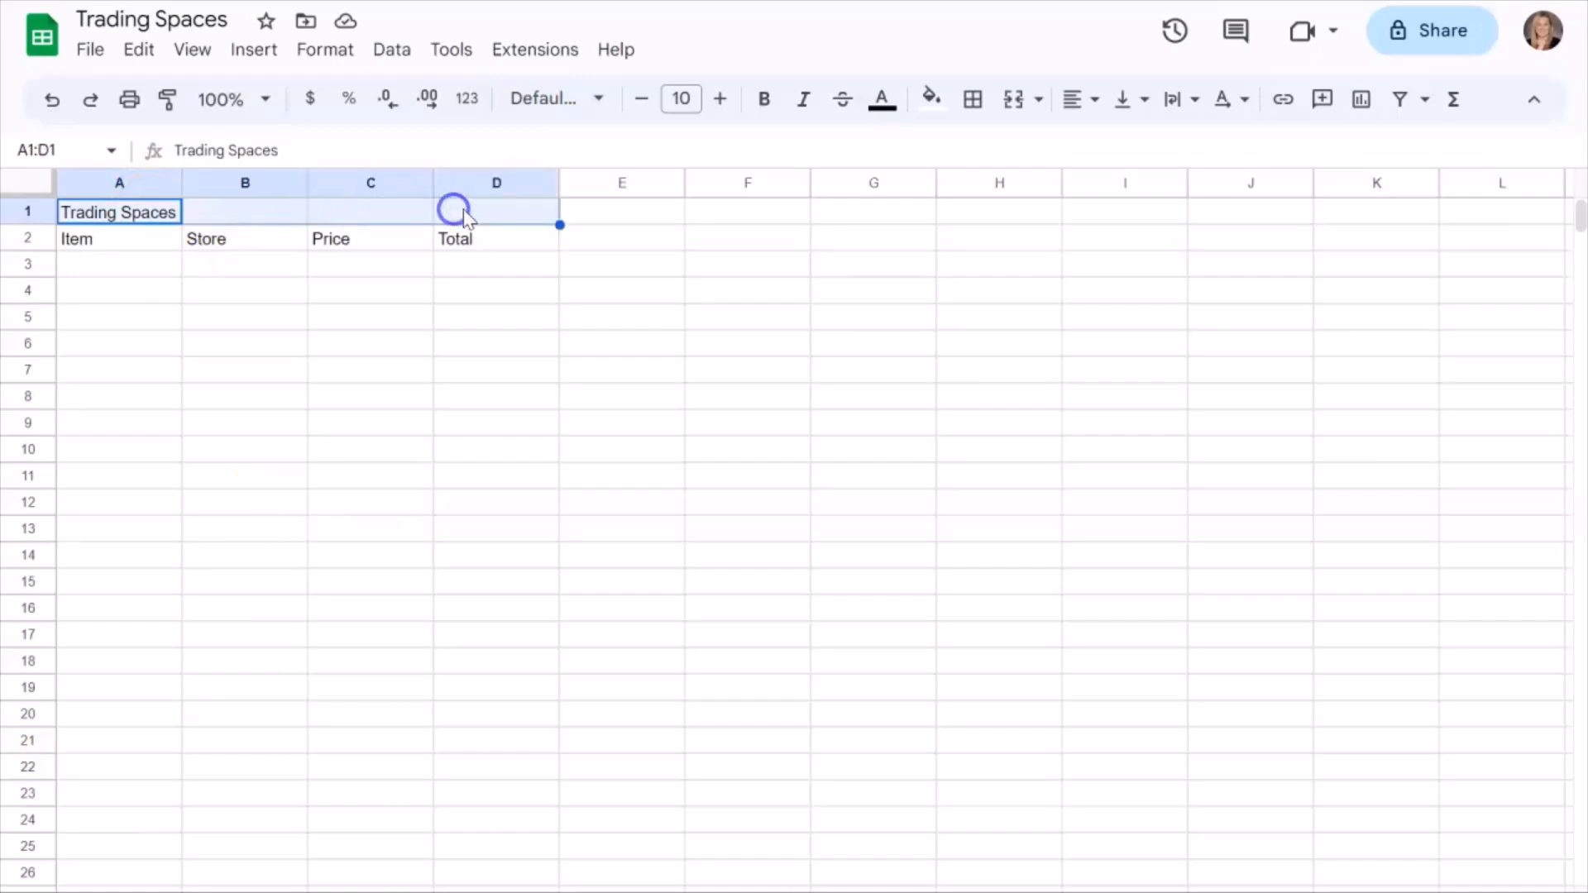
pyautogui.click(1038, 100)
pyautogui.click(1046, 147)
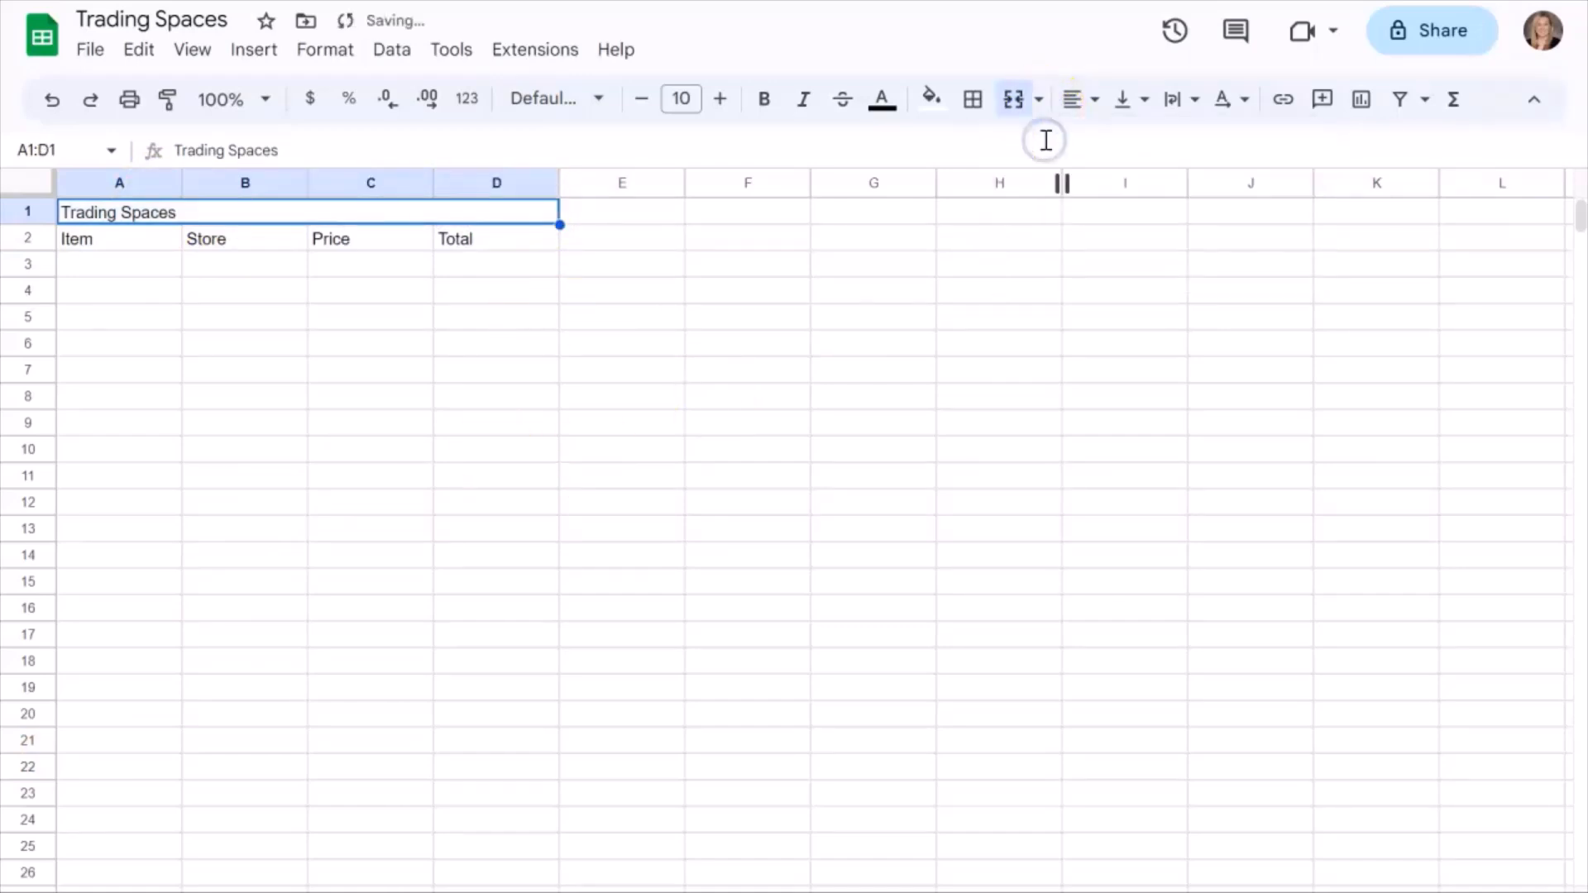
pyautogui.click(1098, 101)
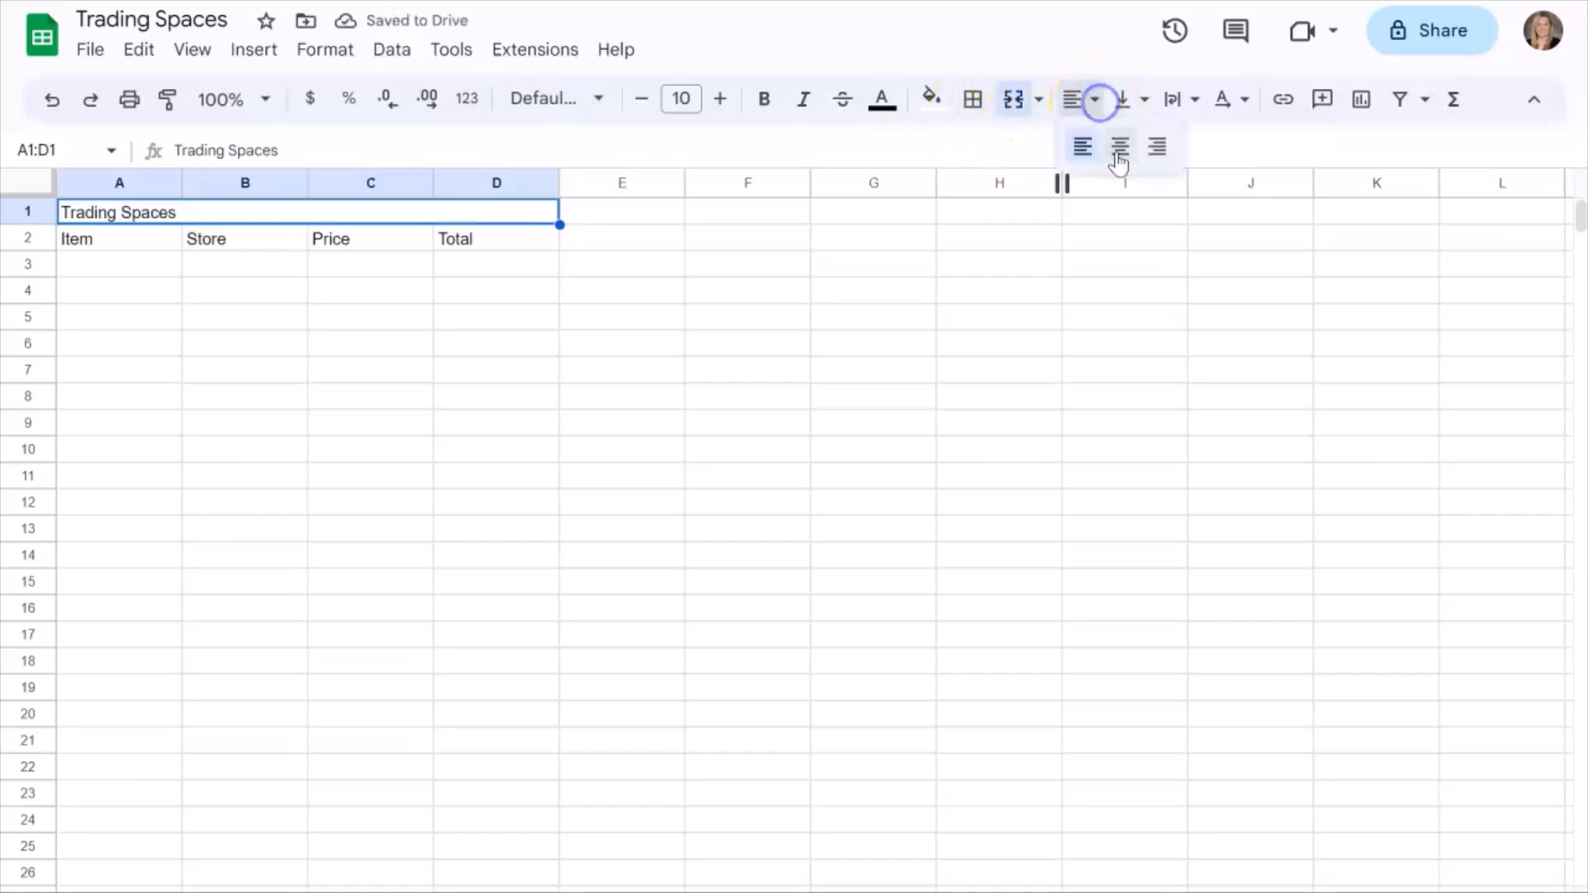
pyautogui.click(1117, 147)
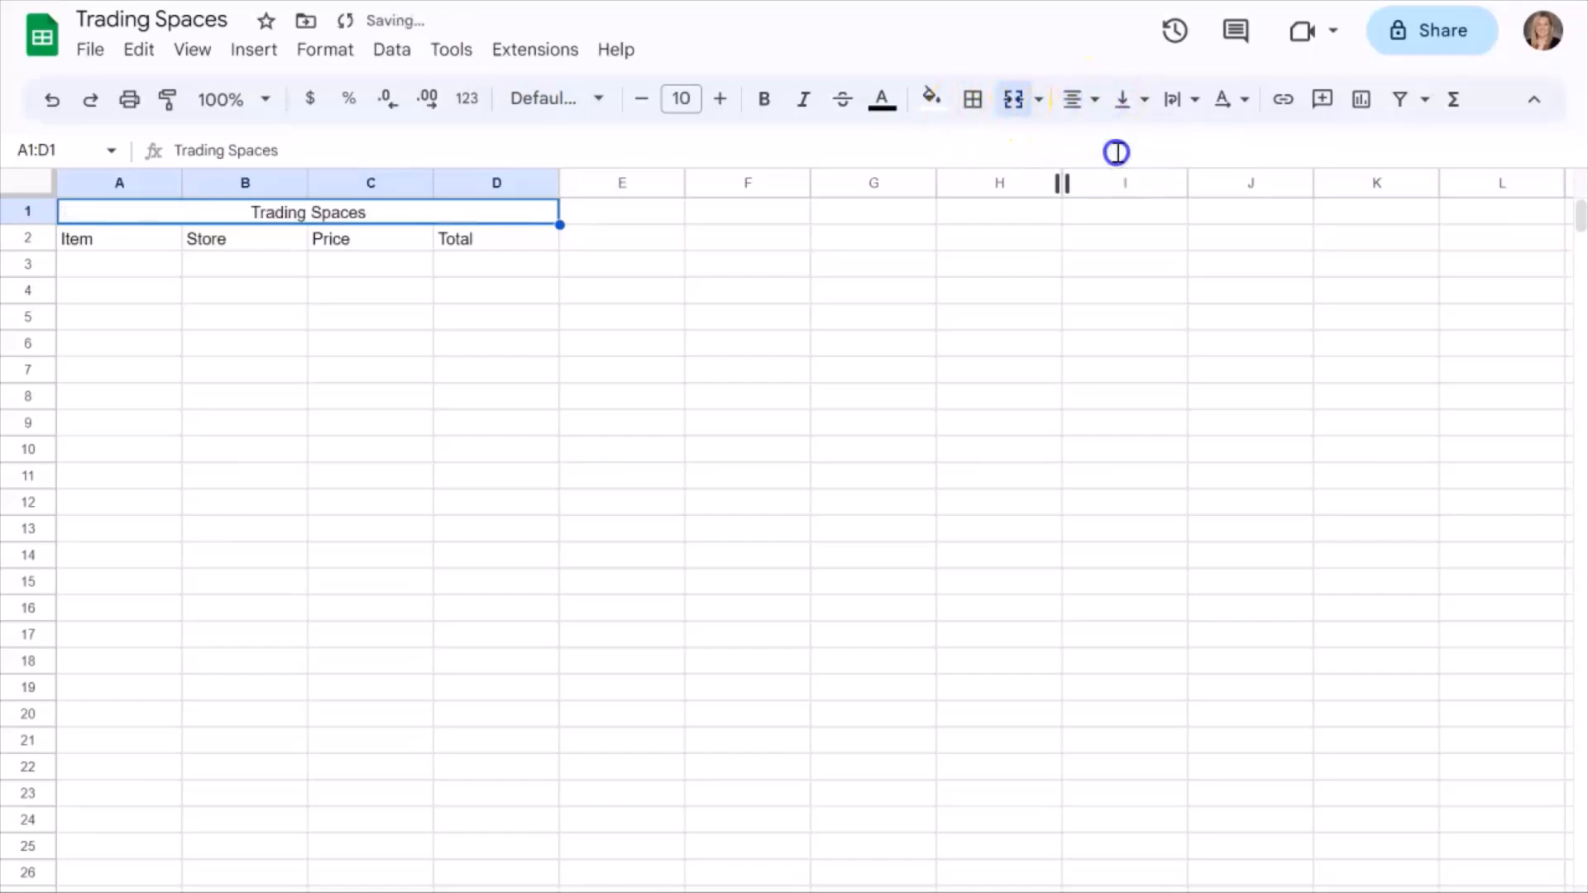
# Try the Share Tech Mono font on the merged title.
pyautogui.click(683, 99)
pyautogui.click(606, 105)
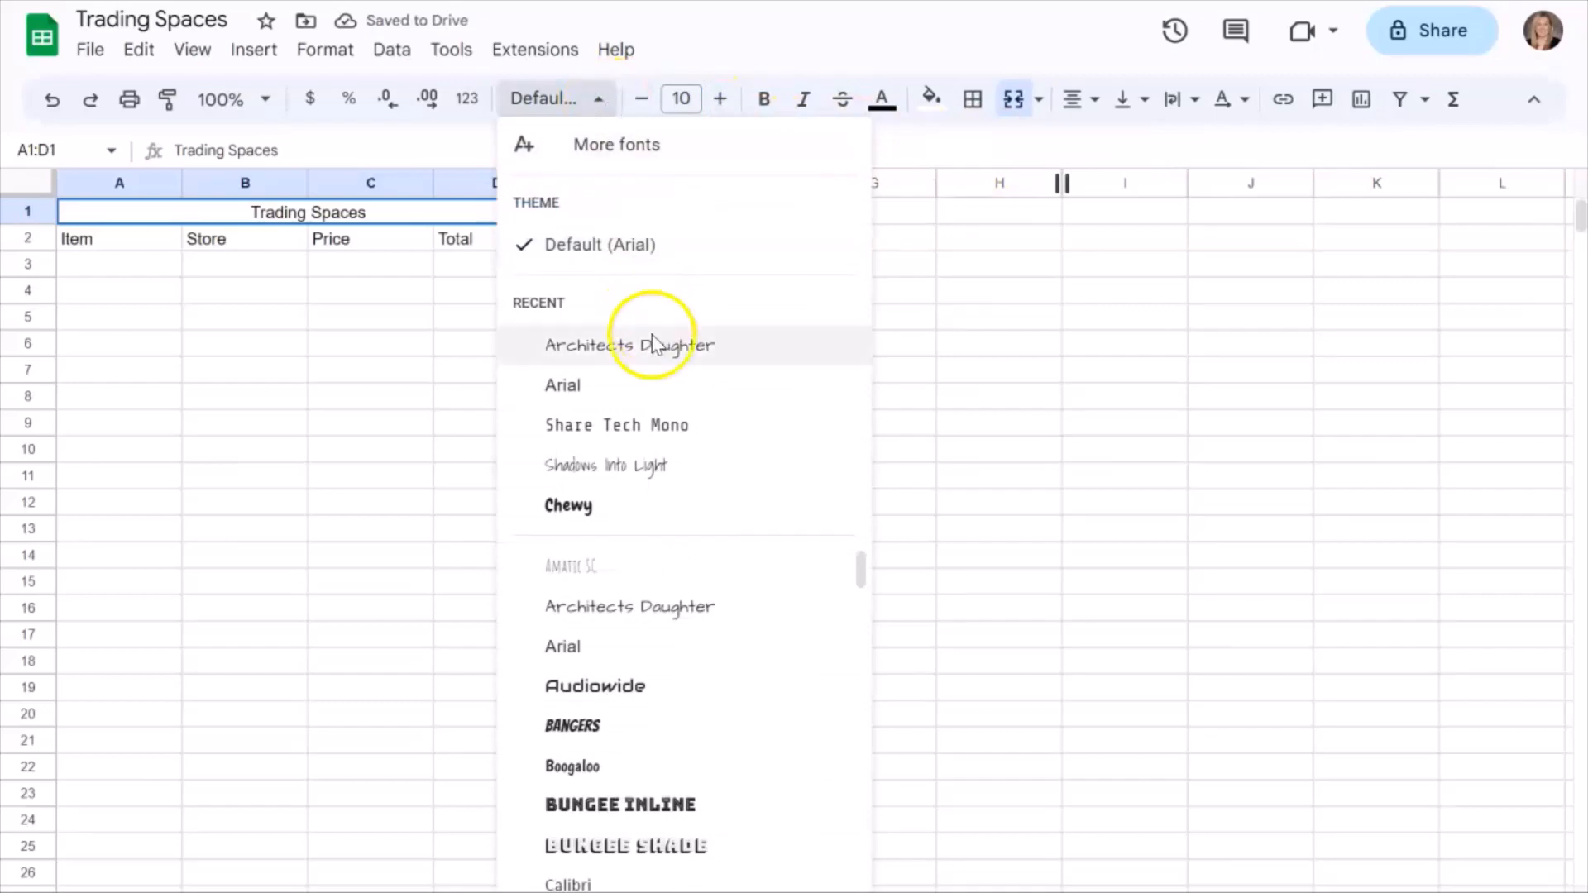
pyautogui.click(662, 426)
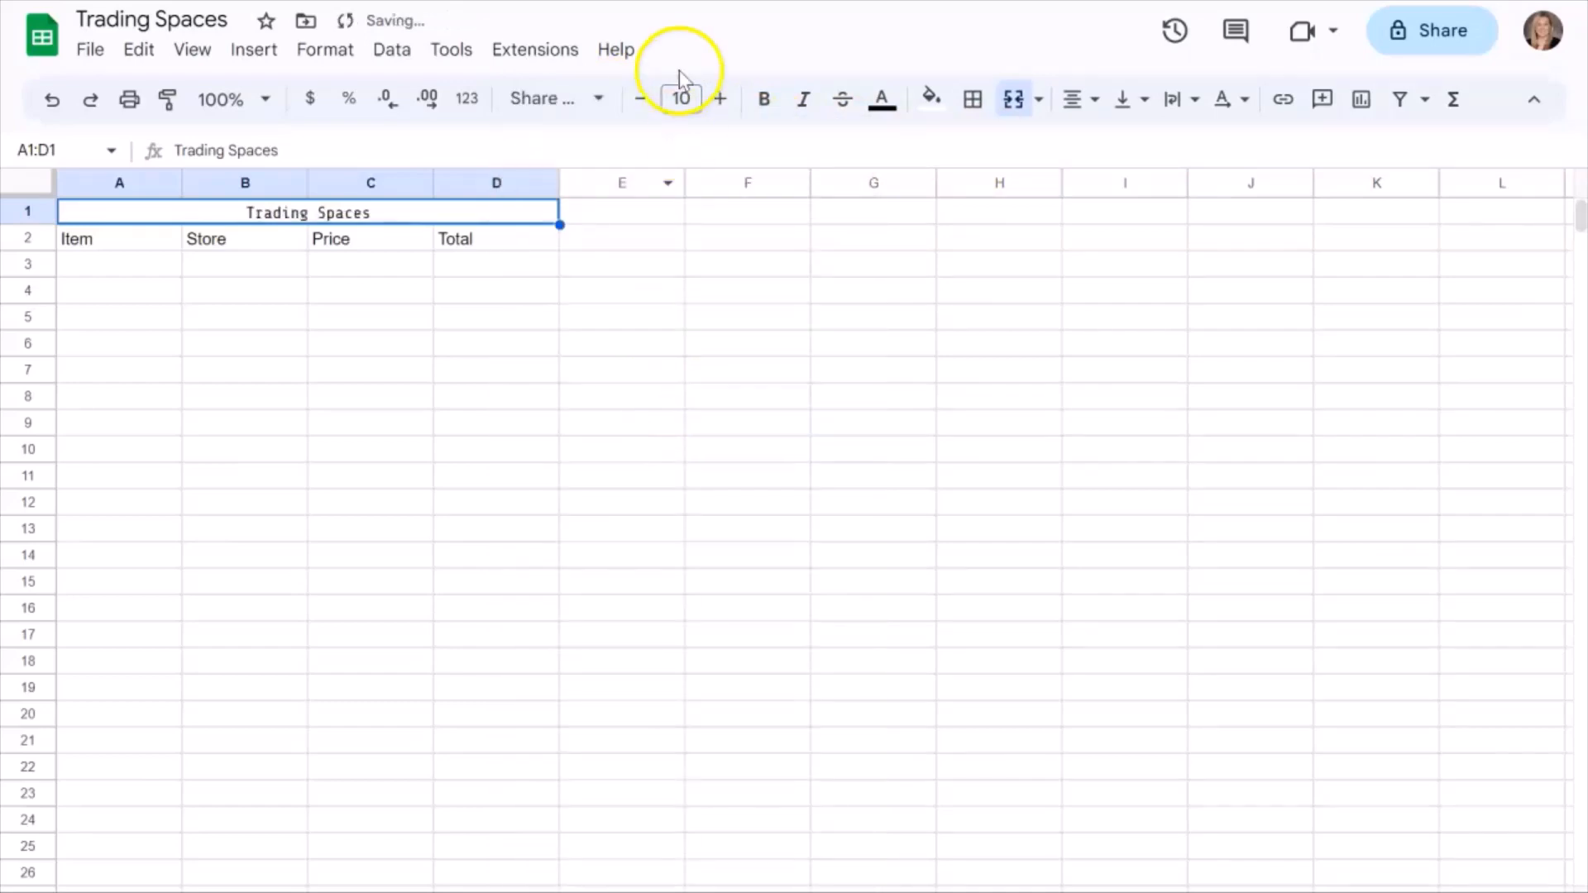
# Set the merged title's font to Architects Daughter at size 17.
pyautogui.click(566, 104)
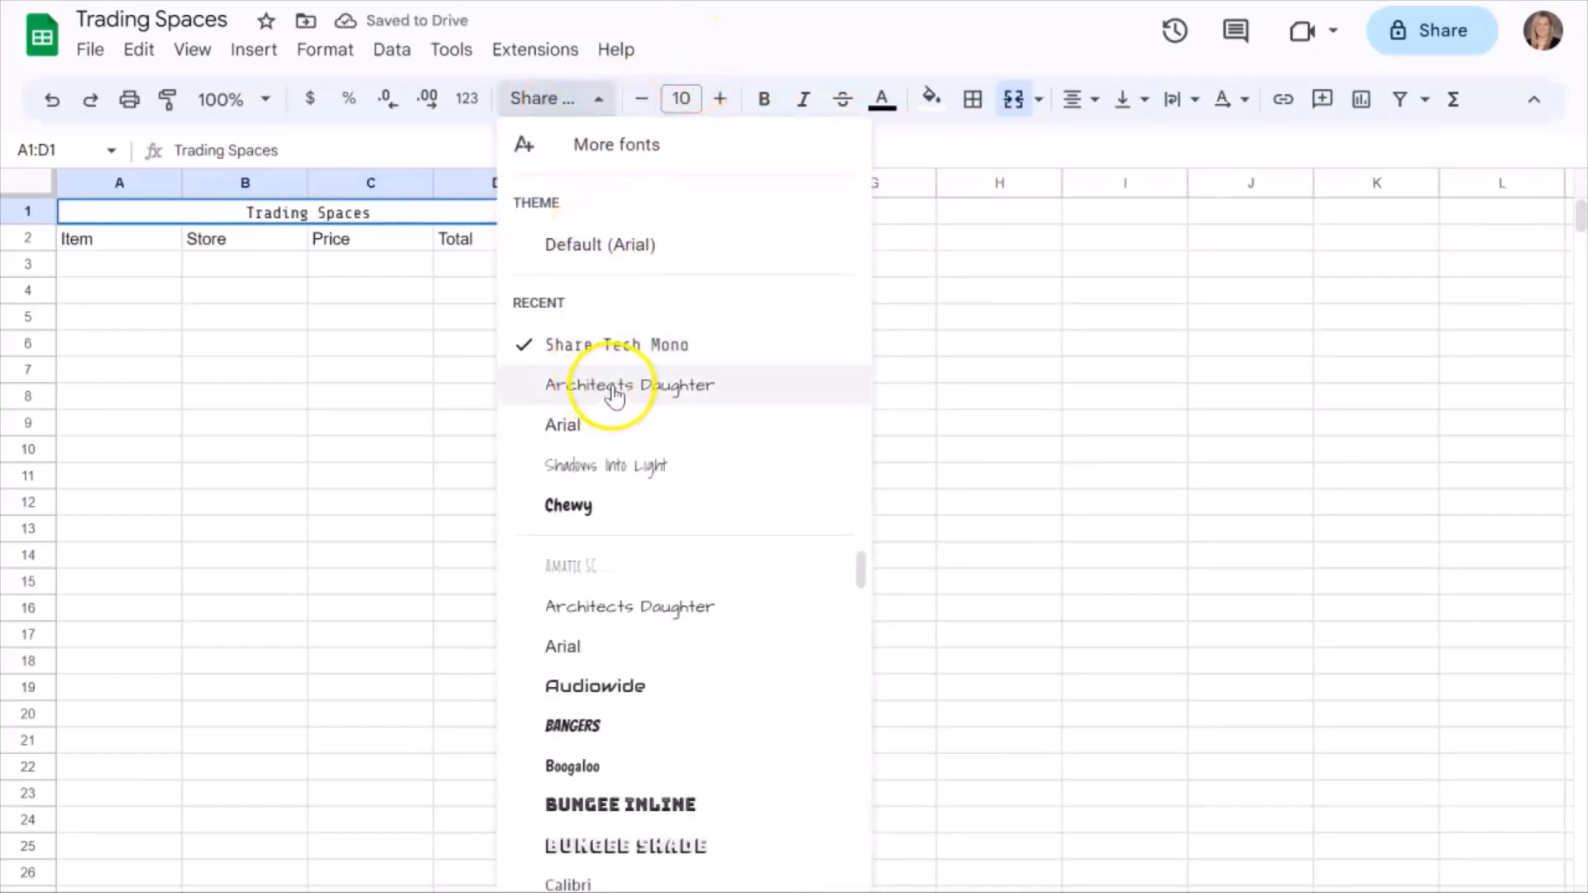
pyautogui.click(600, 387)
pyautogui.click(734, 109)
pyautogui.click(734, 108)
pyautogui.click(733, 108)
pyautogui.click(734, 108)
pyautogui.click(734, 108)
pyautogui.click(734, 109)
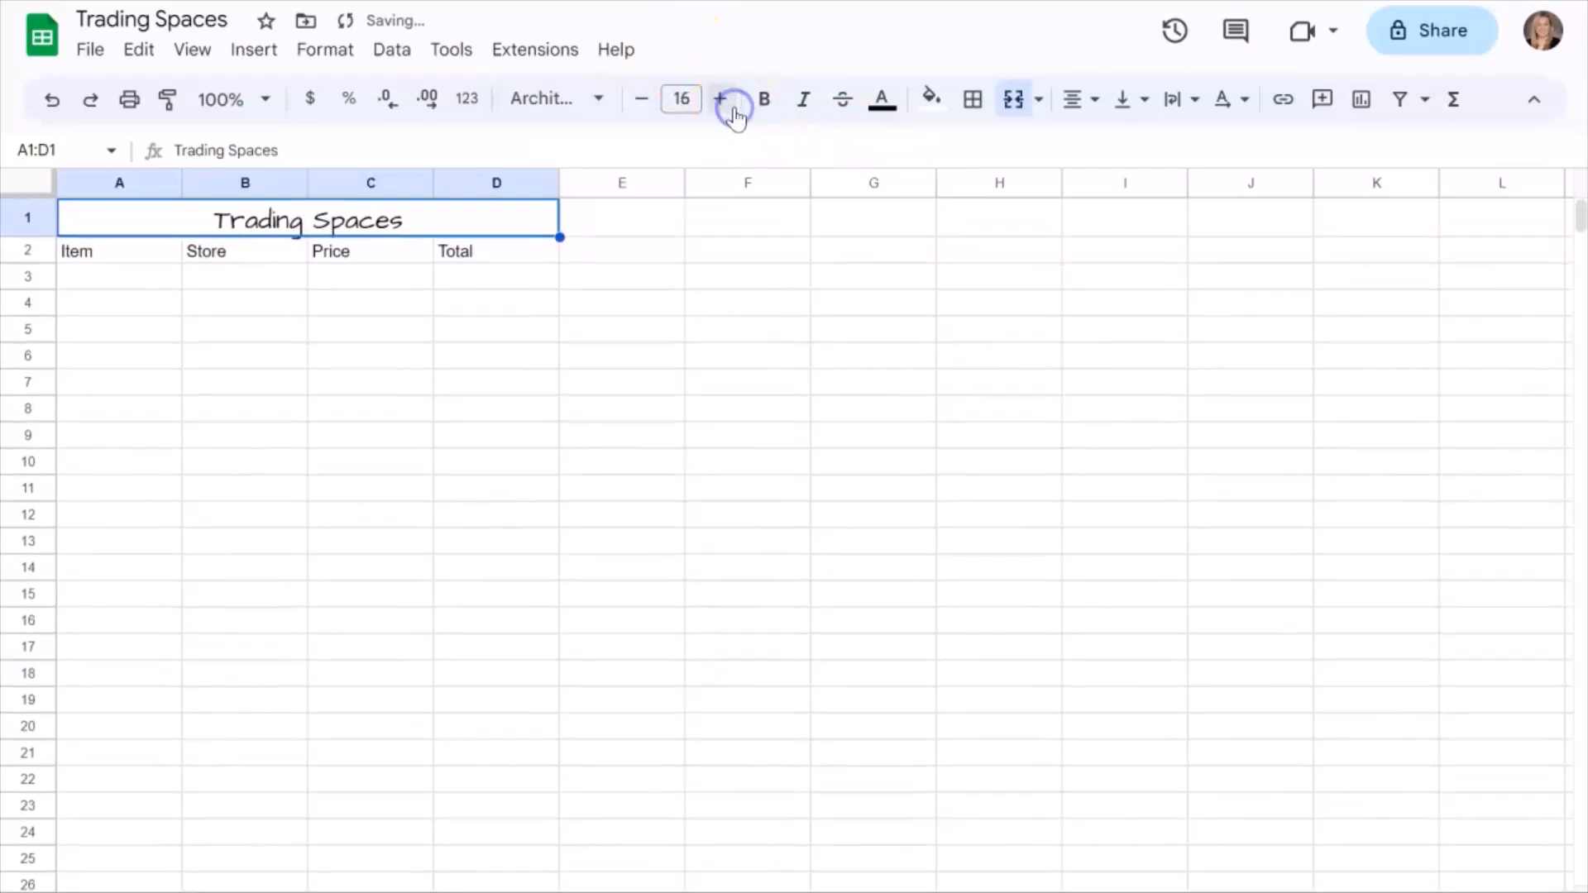
pyautogui.click(734, 109)
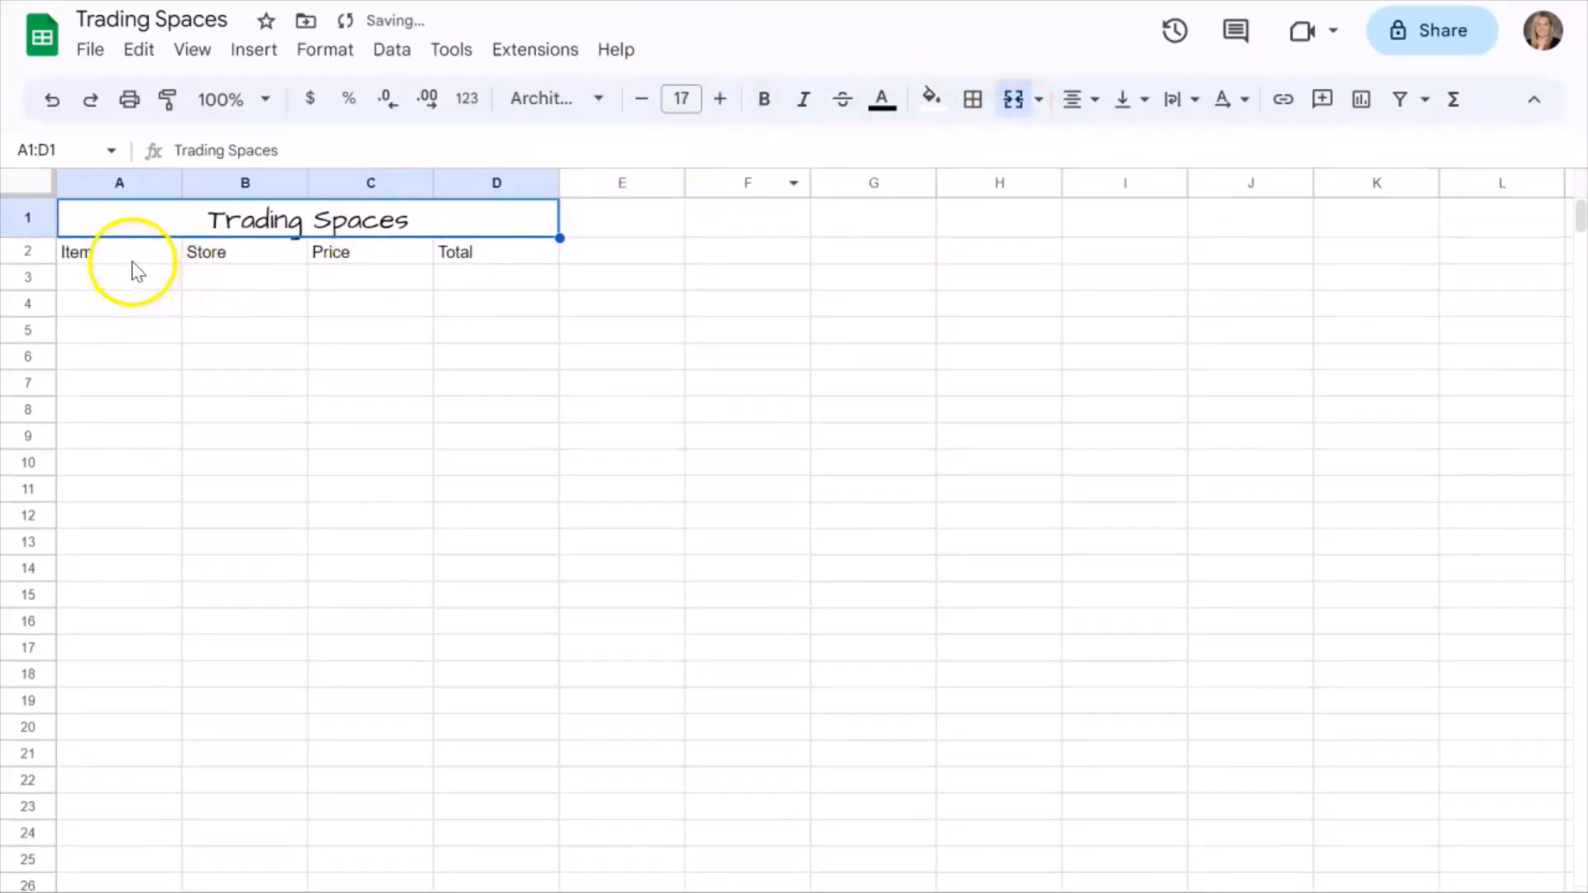
# Center the column headers in A2:D2 horizontally and make them bold.
pyautogui.moveTo(129, 263); pyautogui.dragTo(461, 252)
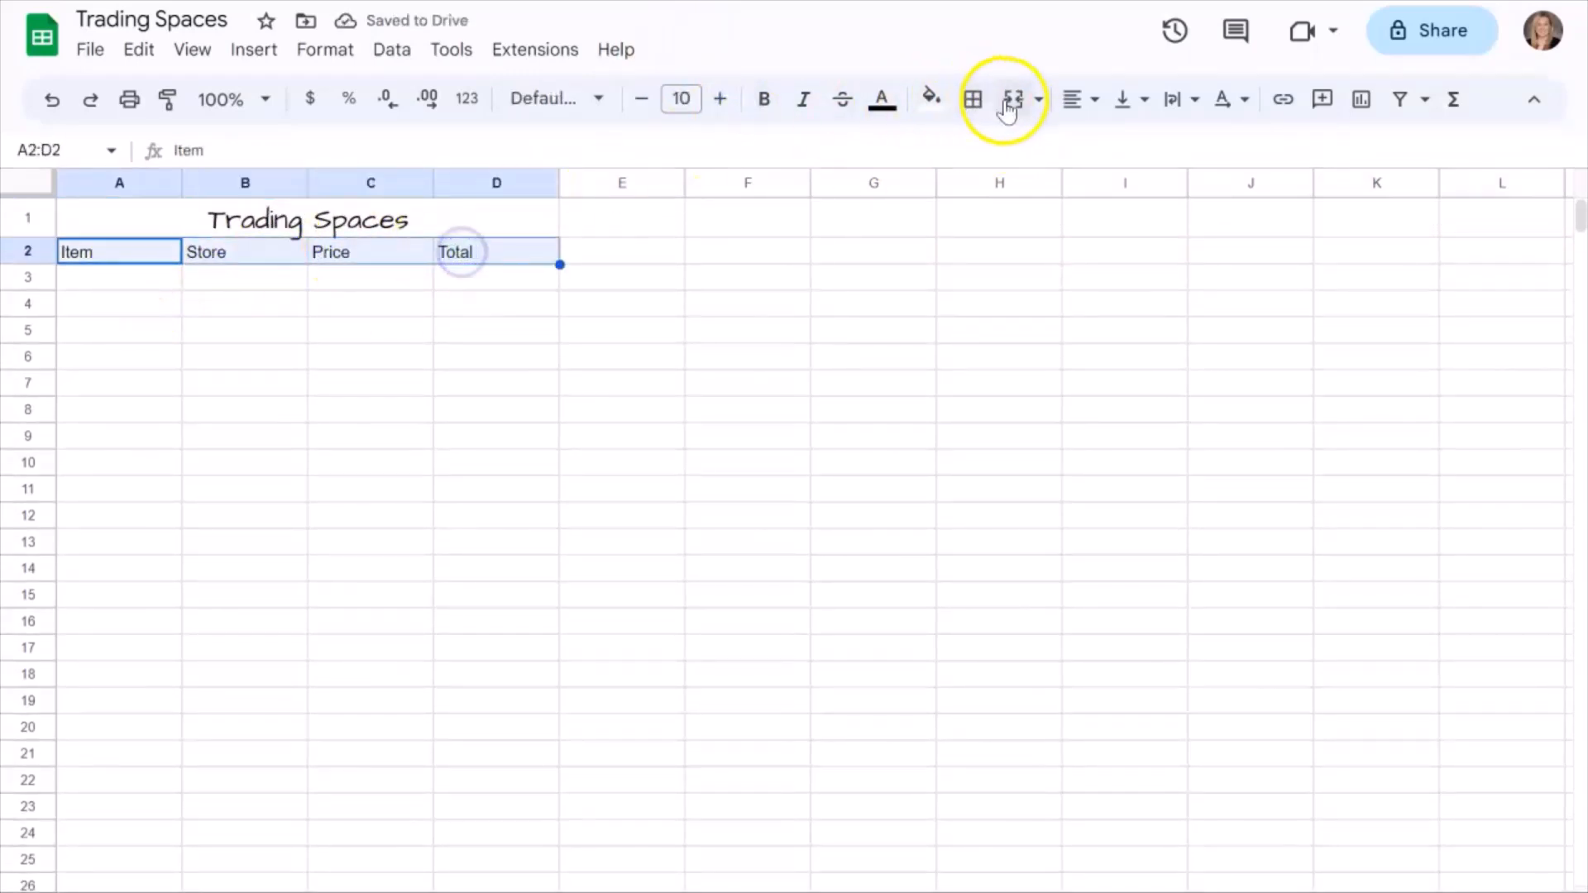
pyautogui.click(1090, 100)
pyautogui.click(1114, 148)
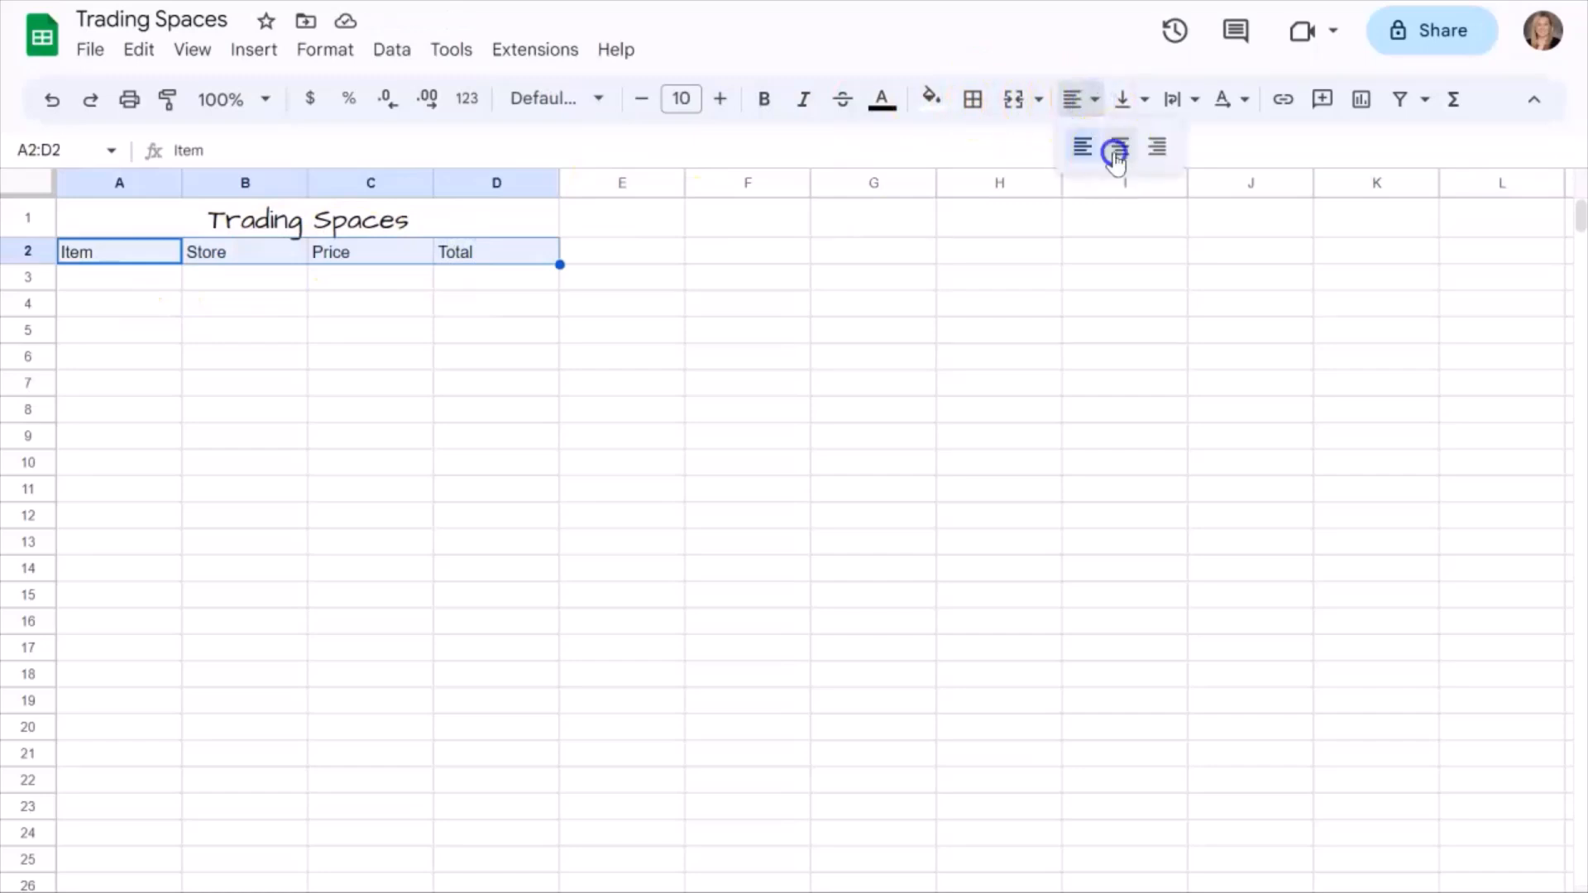
pyautogui.click(765, 101)
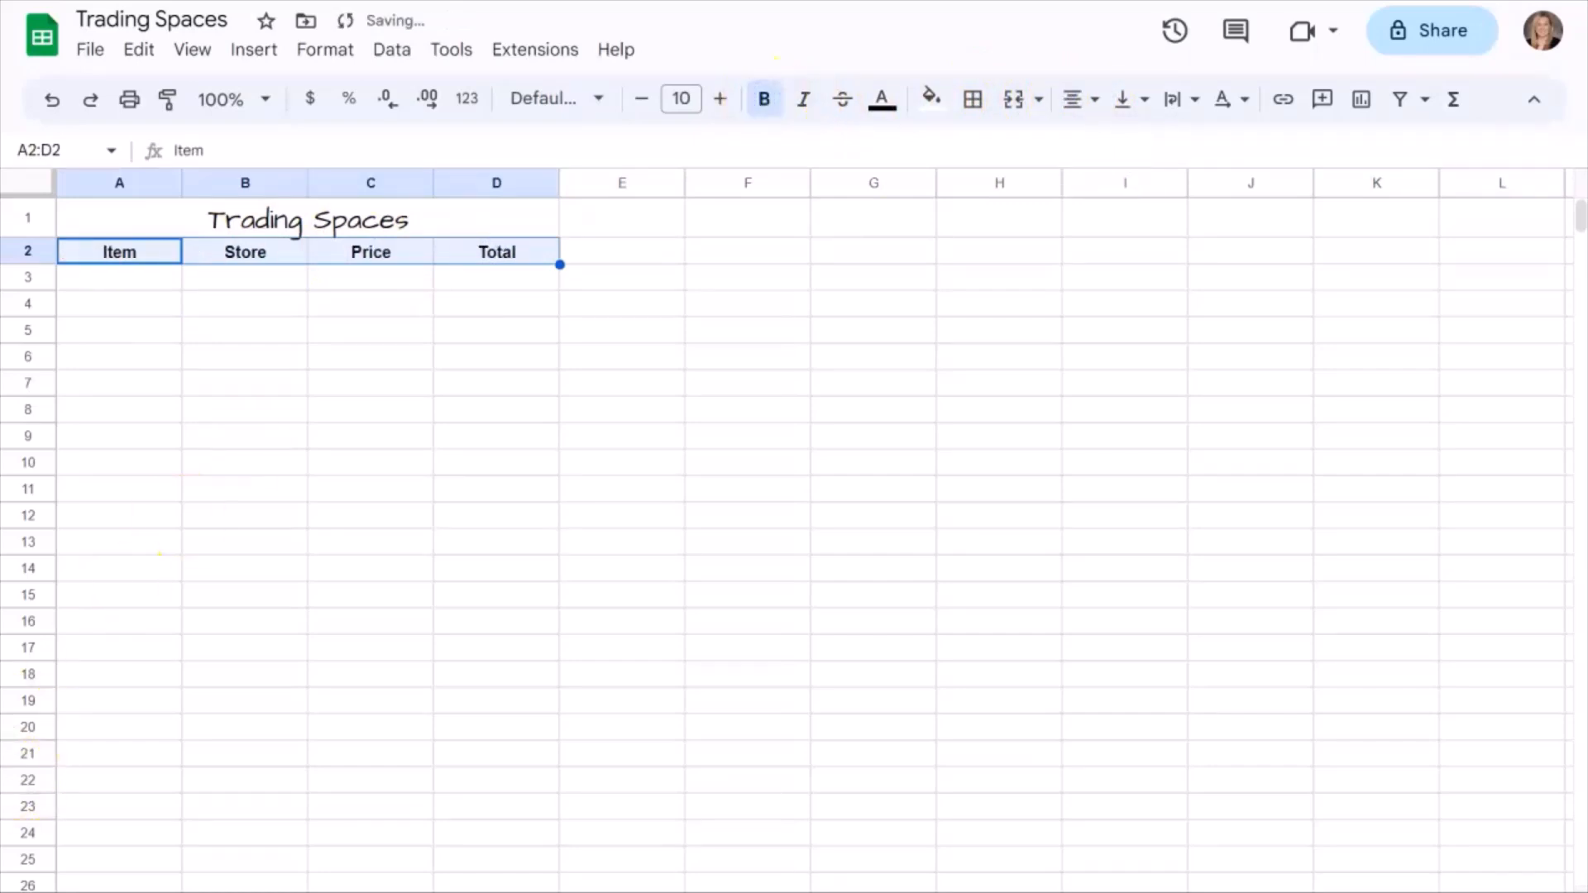
# Enter "5 Piece Dark Cherry Bedroom Set" as the first item in cell A3.
pyautogui.click(157, 279)
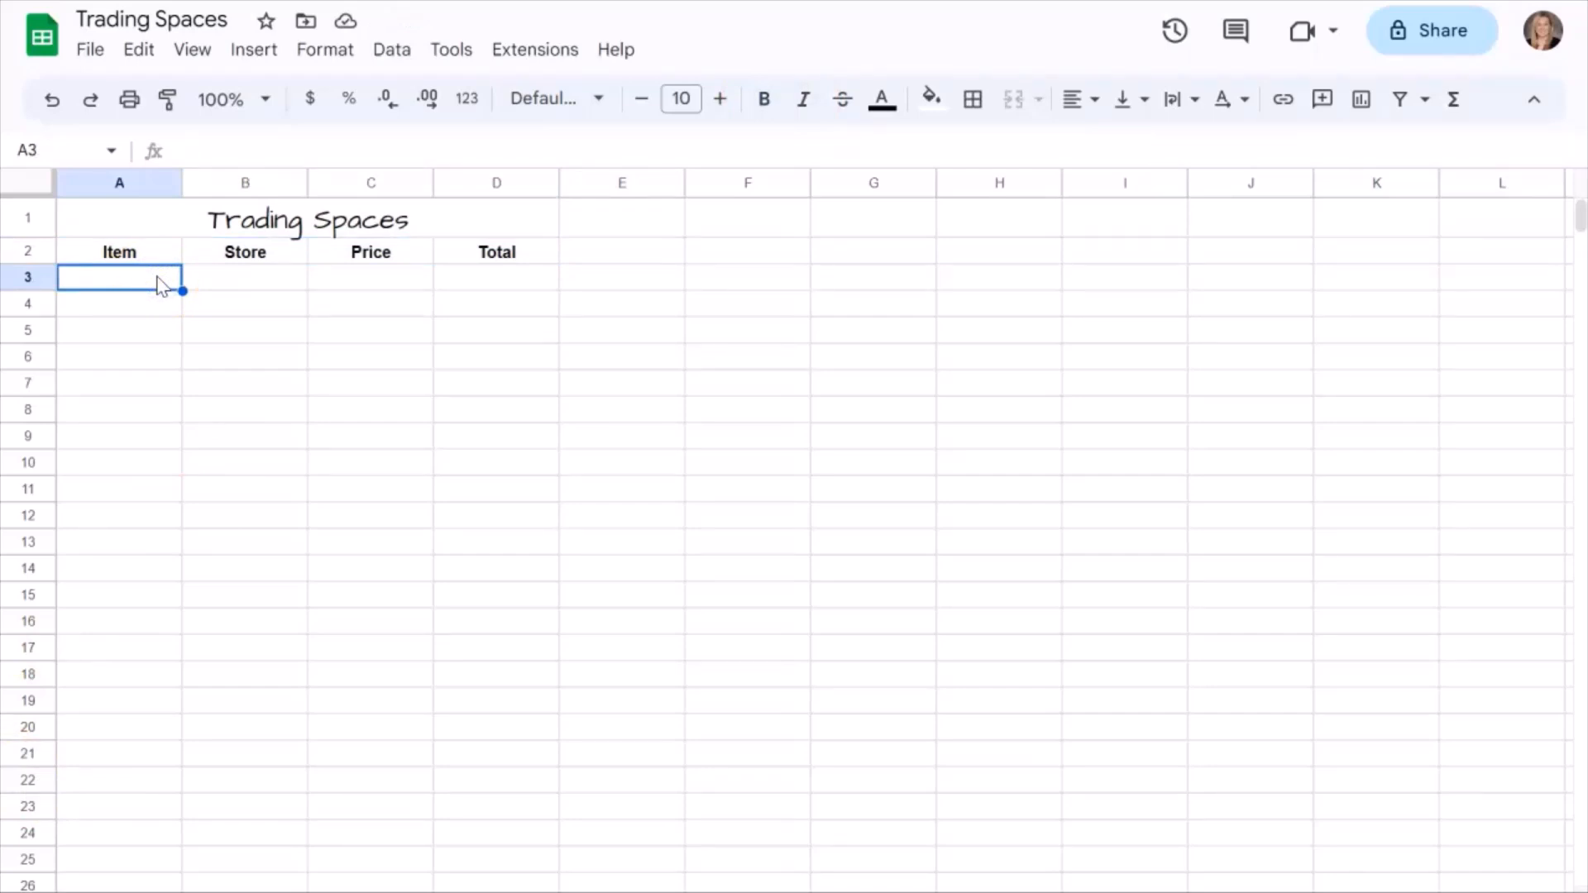
pyautogui.click(159, 283)
pyautogui.write('5')
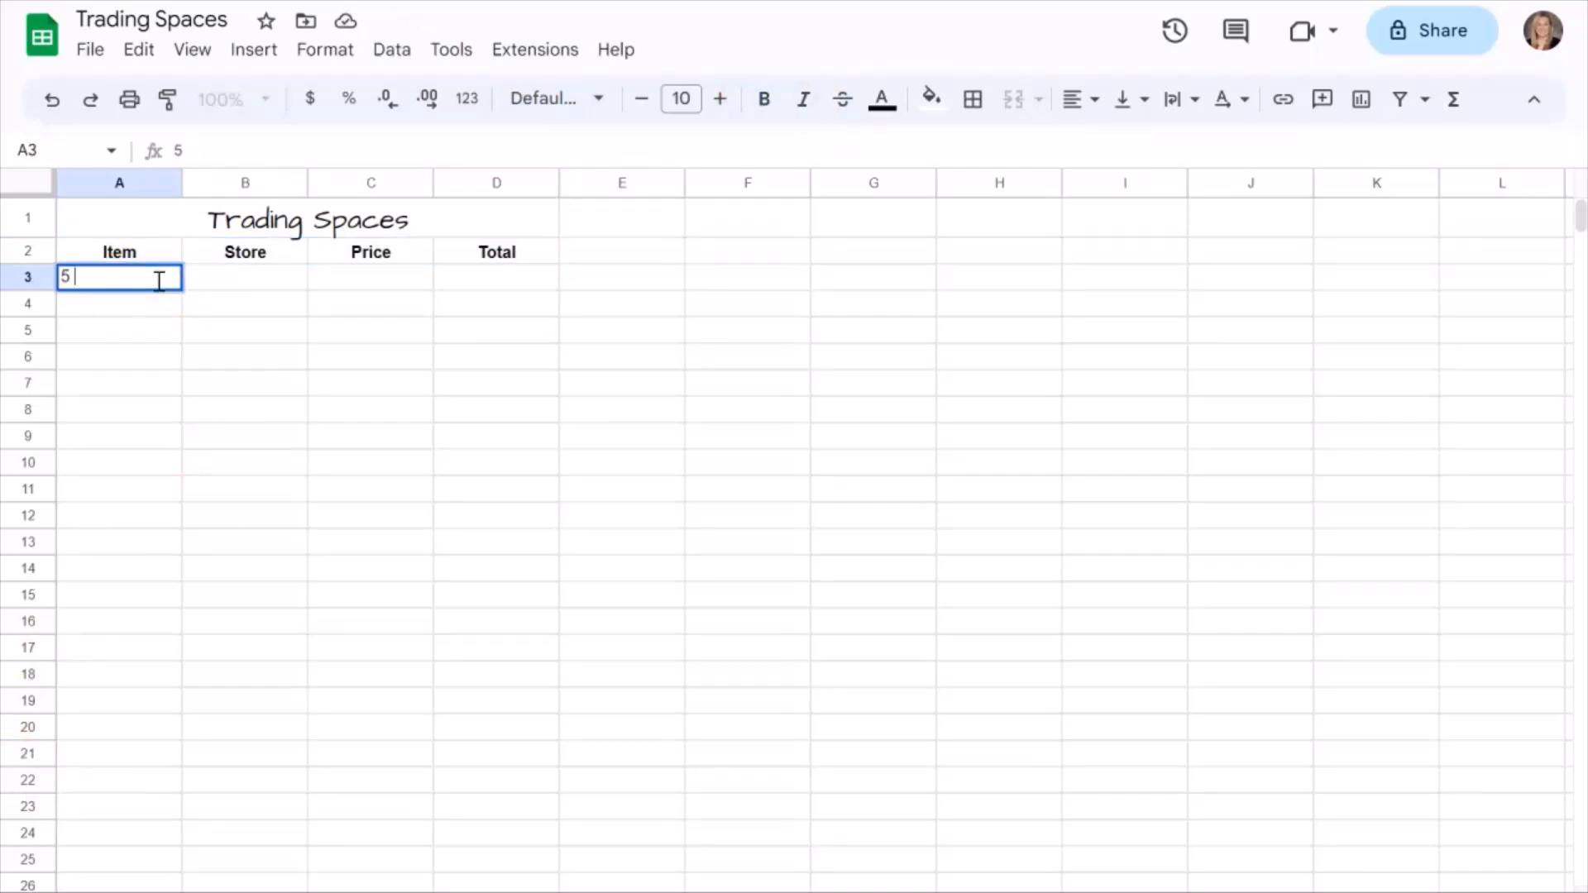
pyautogui.write(' Piece Dar')
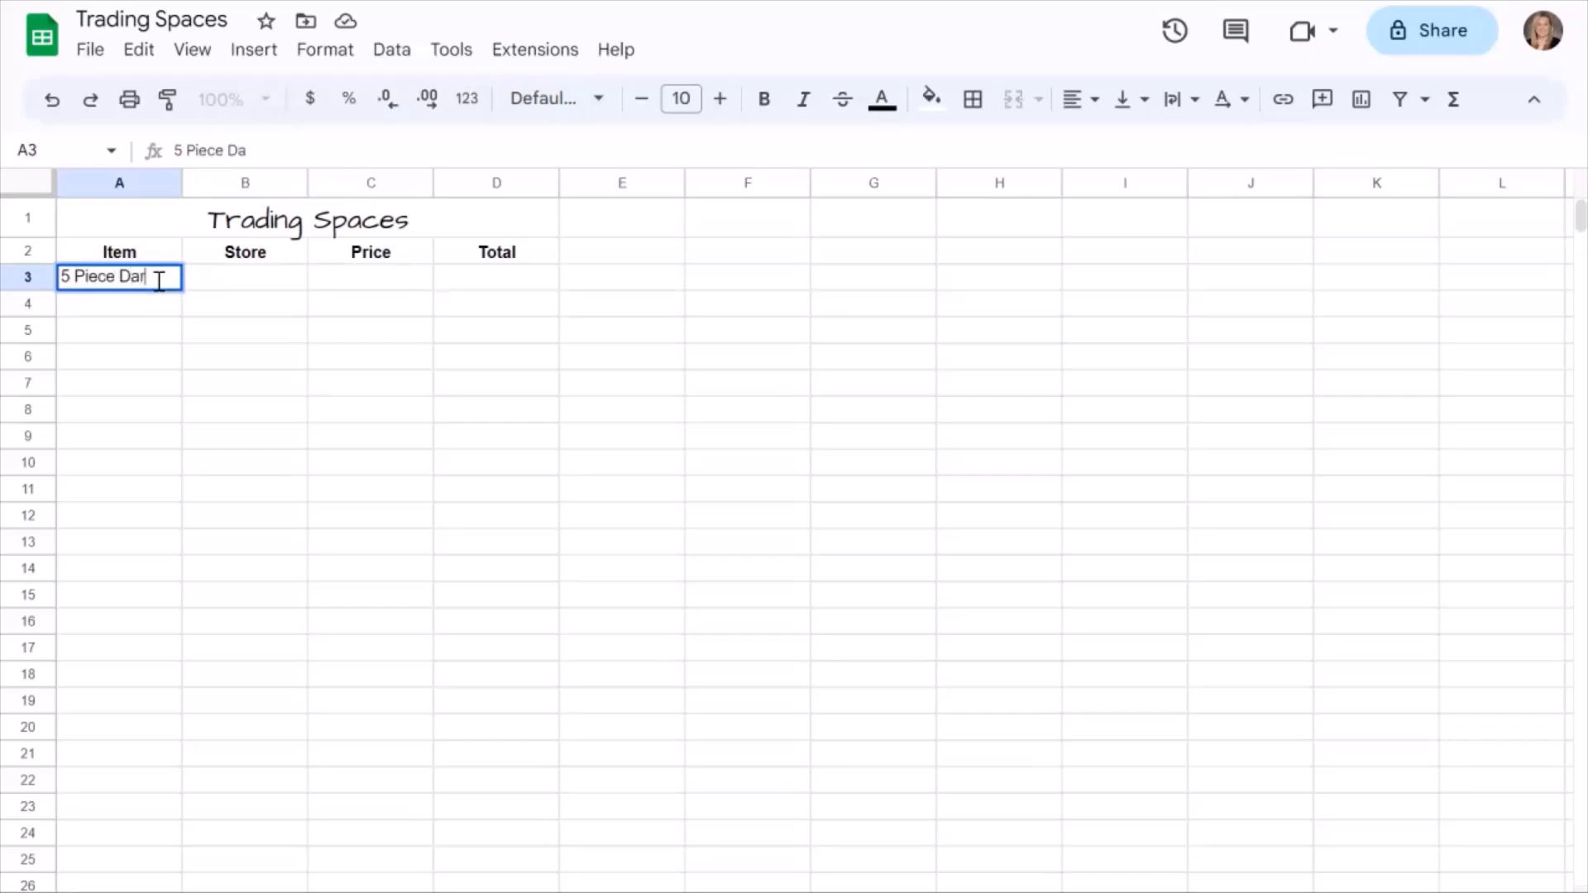
pyautogui.write('k Cherry Bedro')
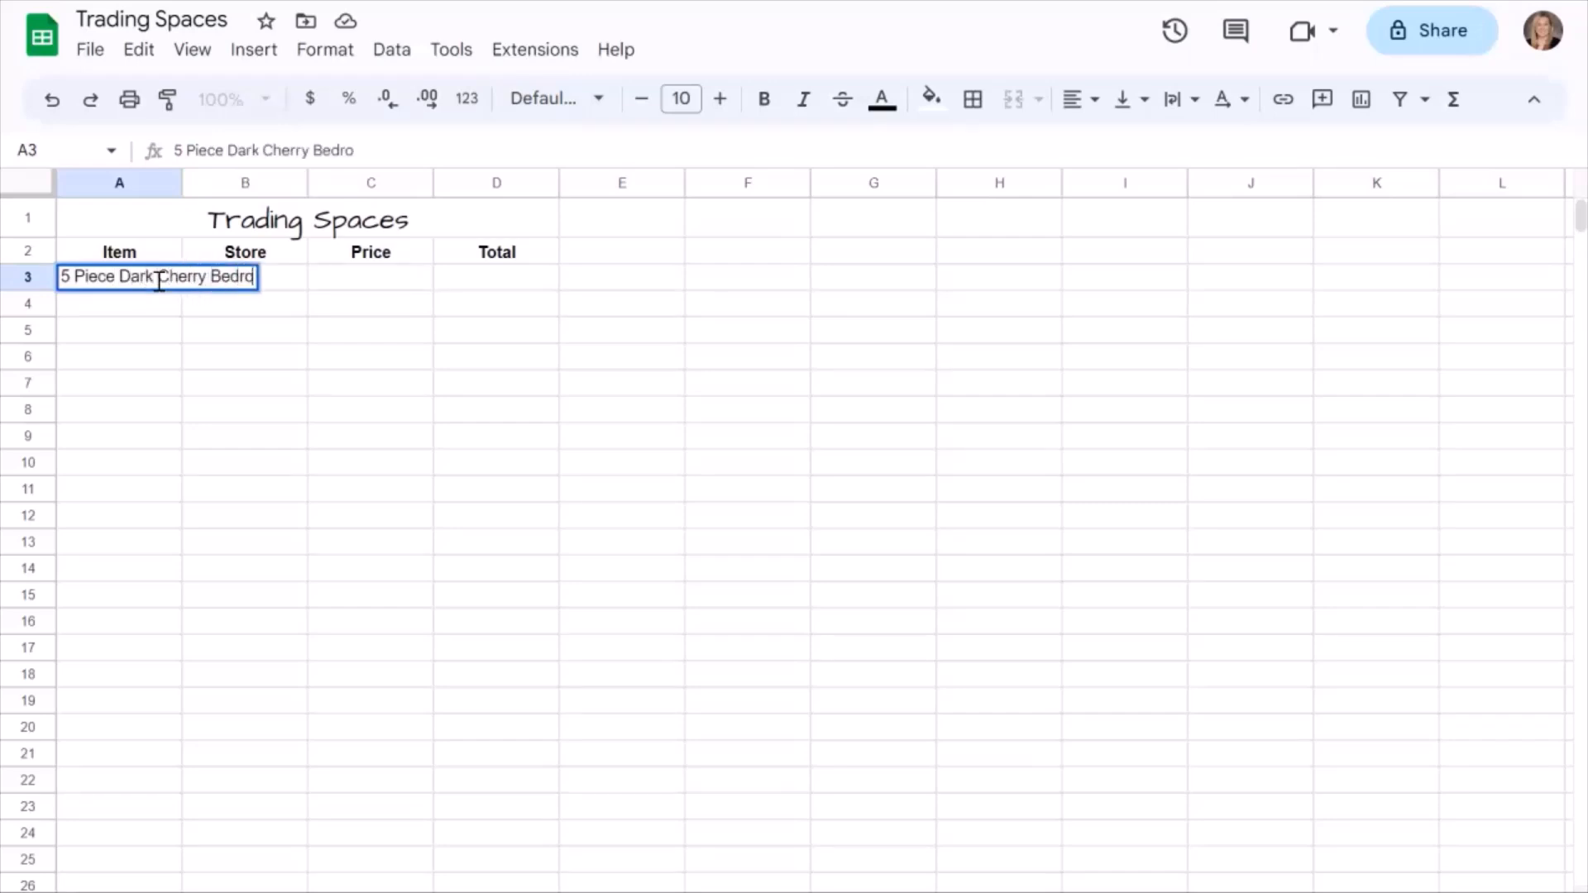
pyautogui.write('om Set')
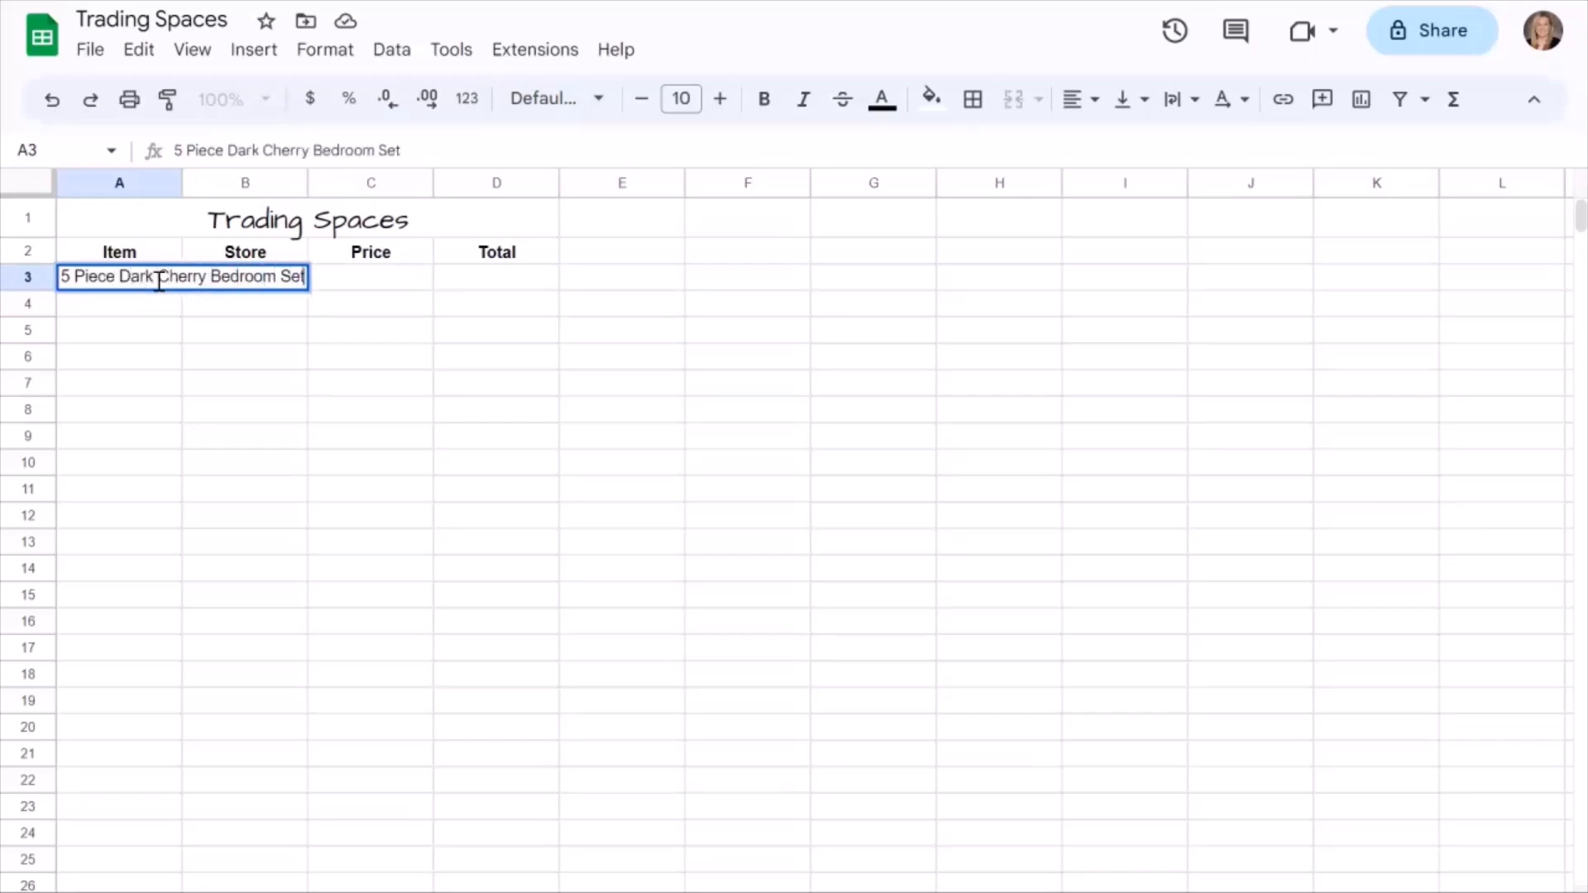
pyautogui.press('Return')
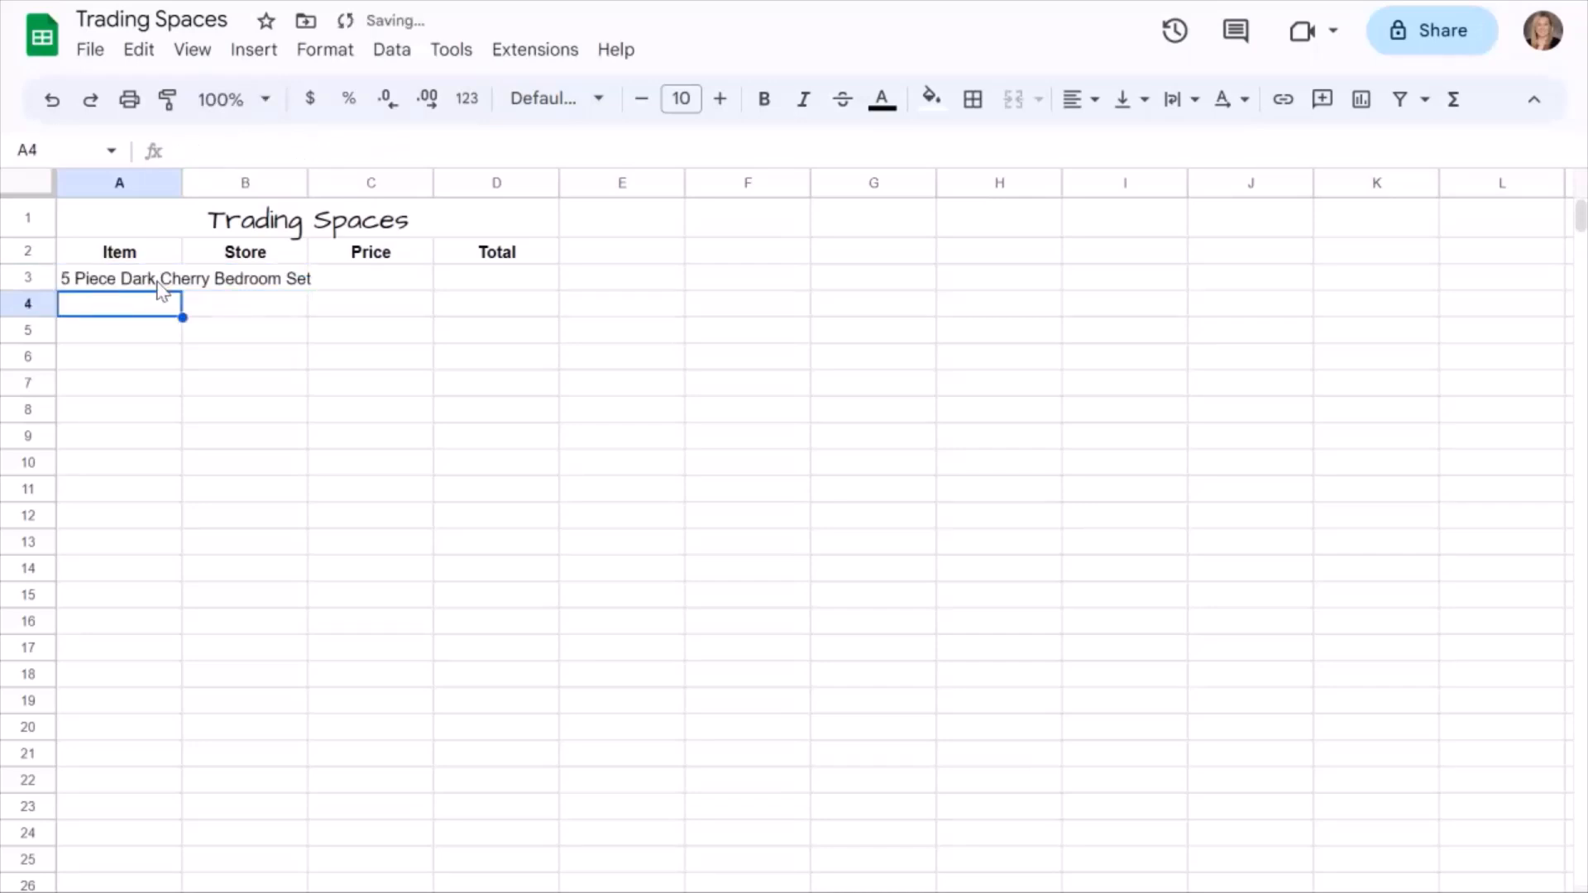
# Enter "6x9 Black and Ivory Rug" as the second item in cell A4.
pyautogui.write('6')
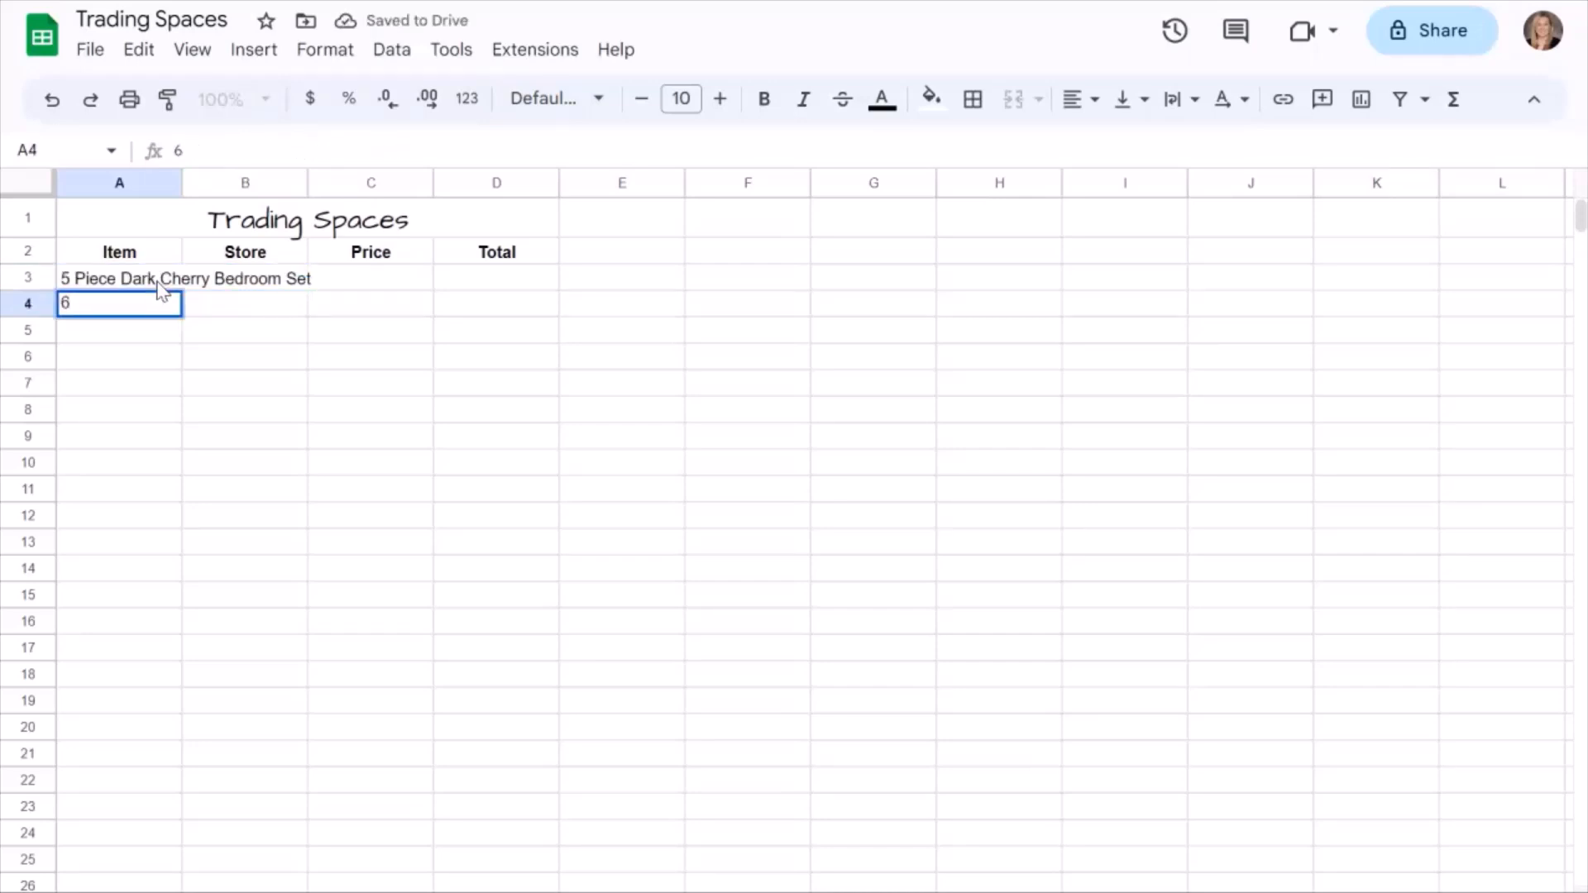
pyautogui.write('x9 B')
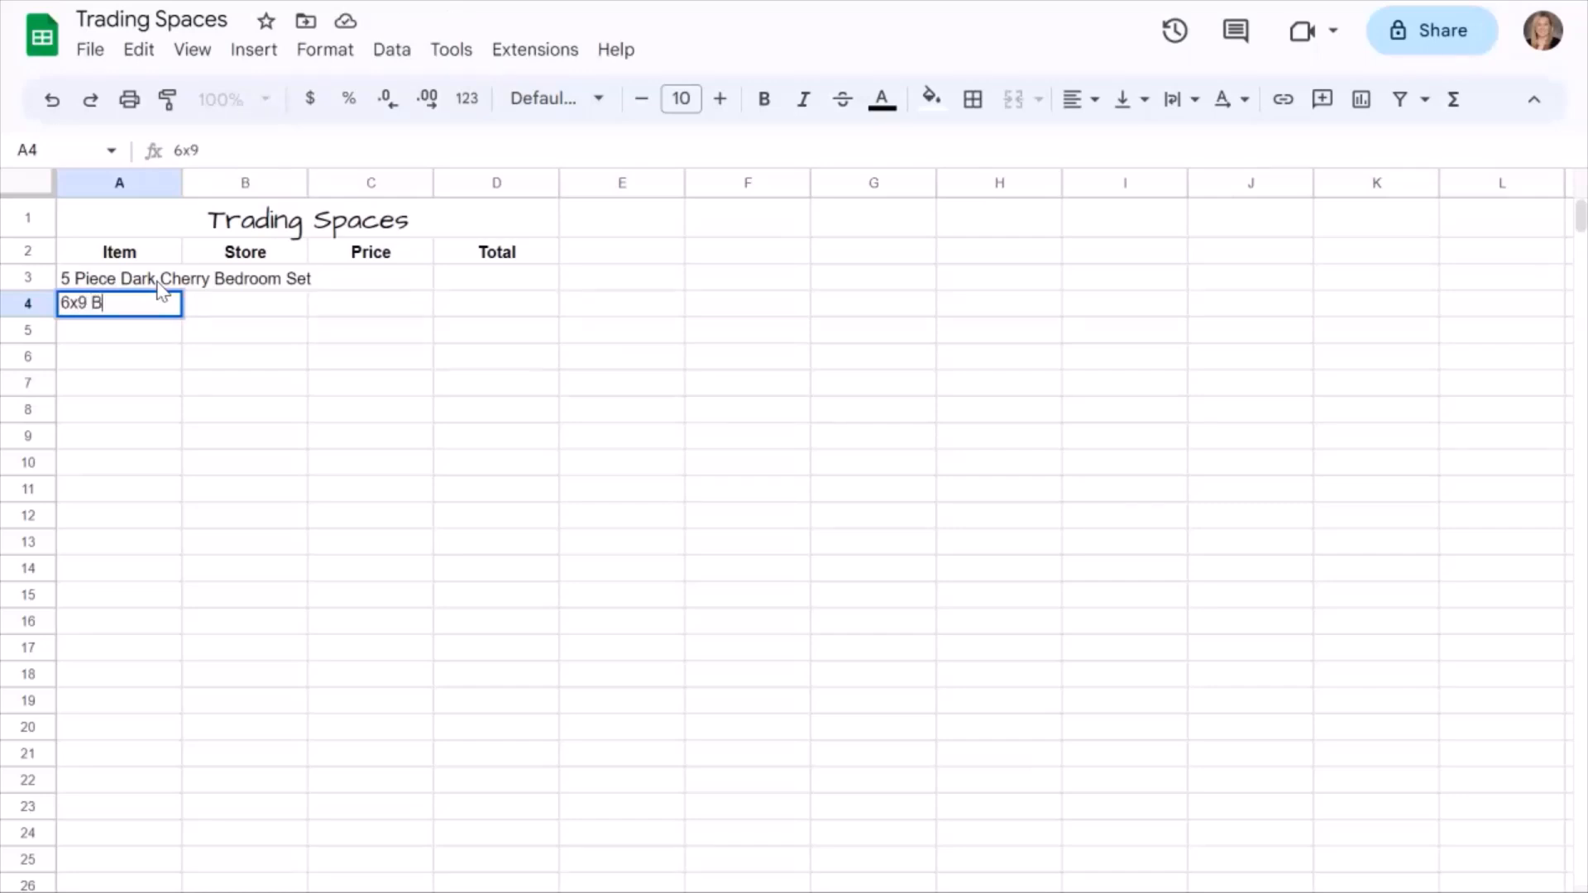
pyautogui.write('lack and Ivory Rug')
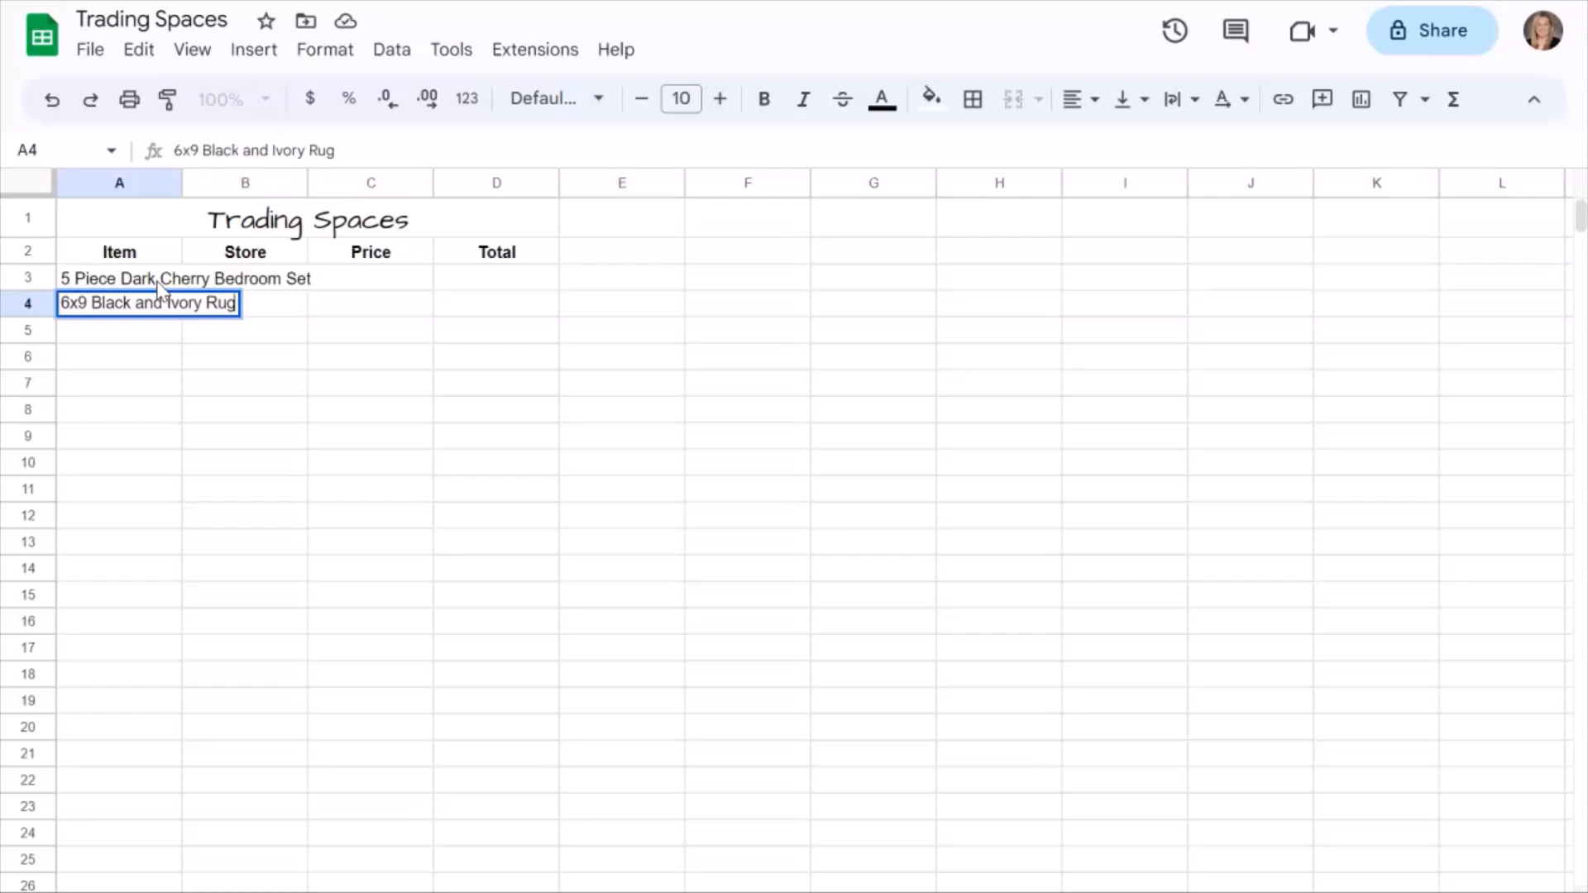
pyautogui.press('Return')
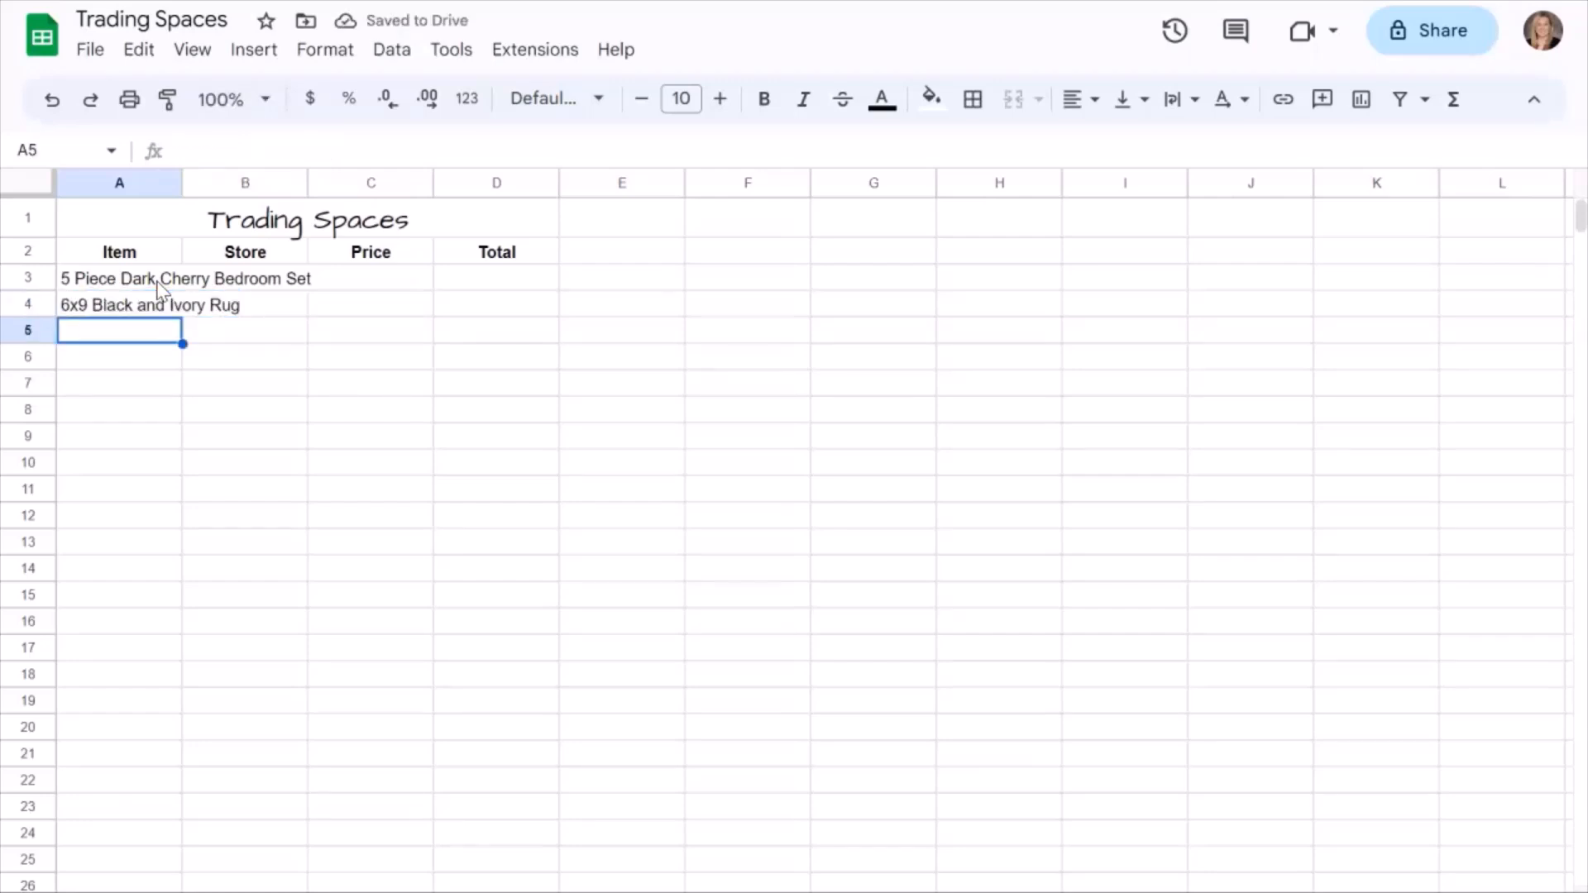
# Add the items "PS5" in cell A5 and "Chaise Lounge" in cell A6.
pyautogui.write('PS5')
pyautogui.press('Return')
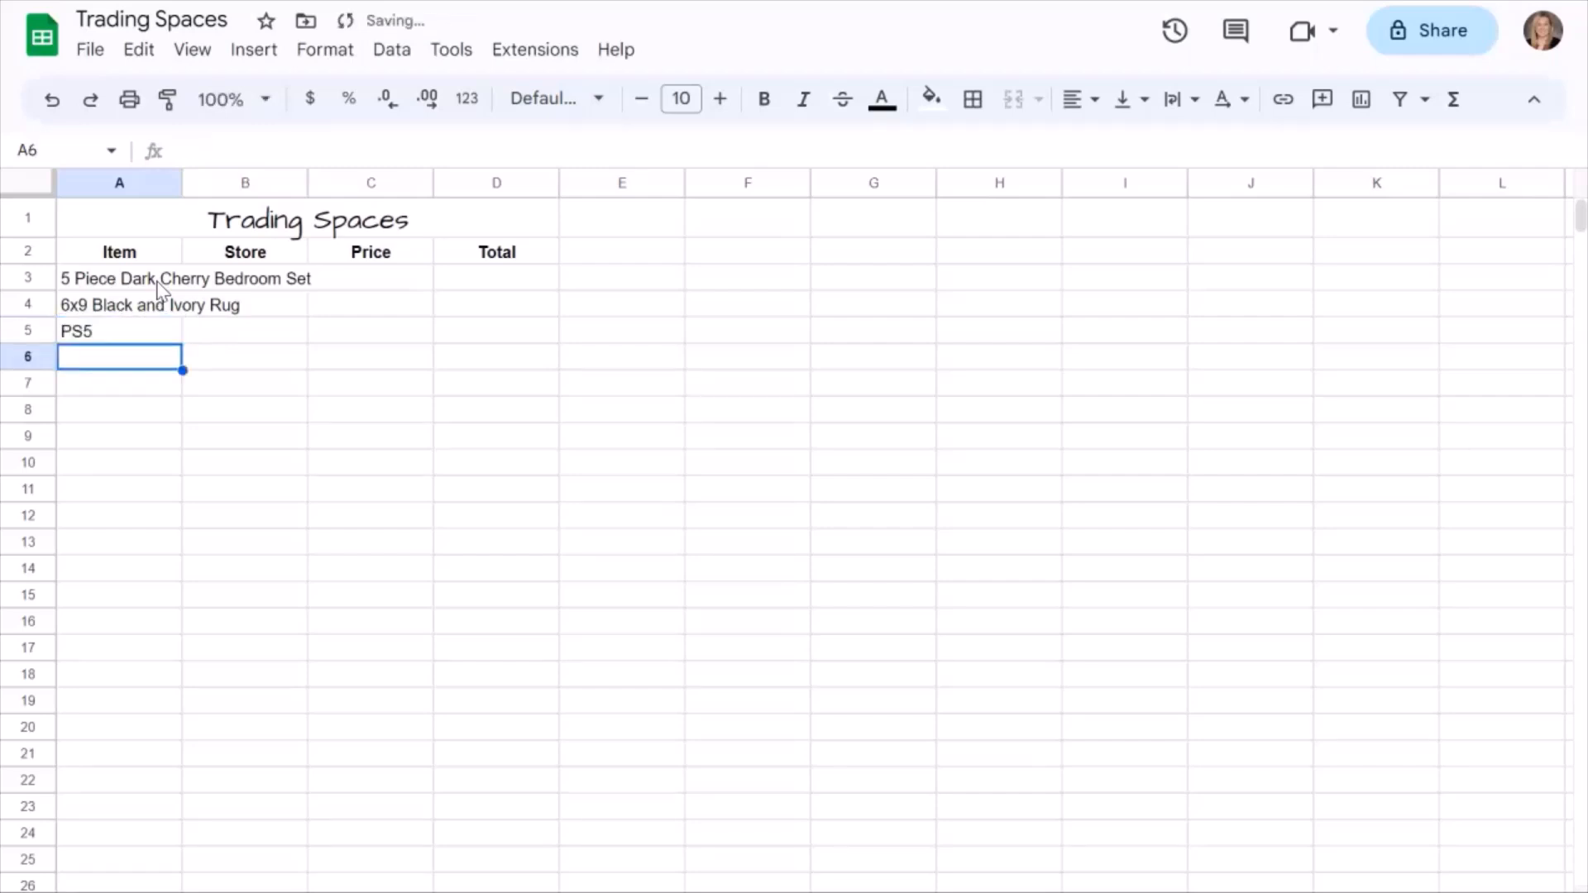
pyautogui.write('C')
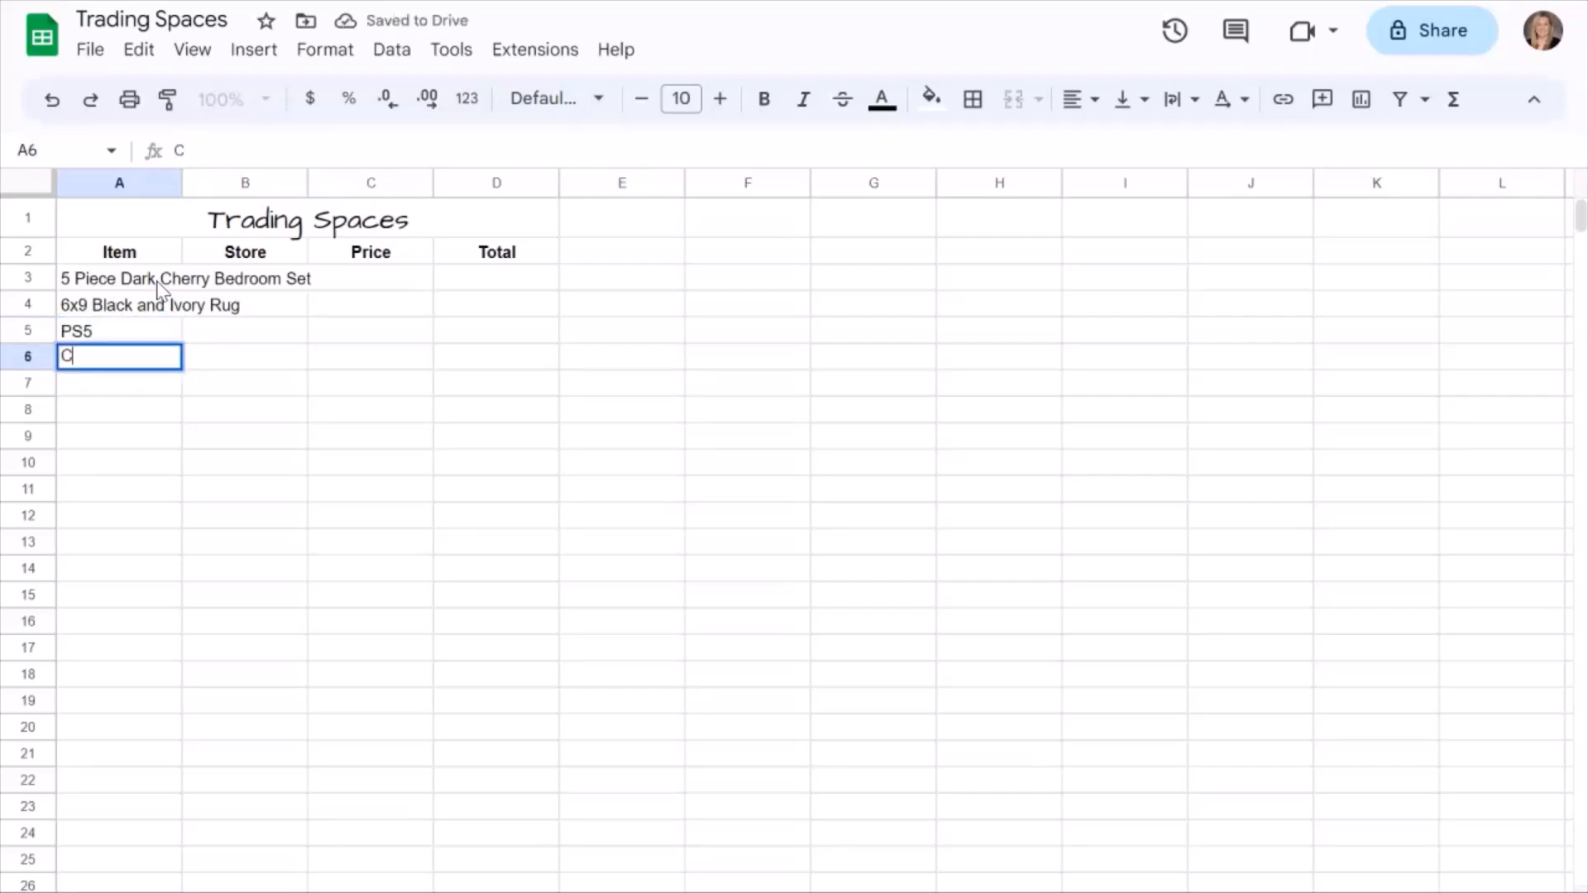
pyautogui.write('haise')
pyautogui.press('BackSpace')
pyautogui.write('se L')
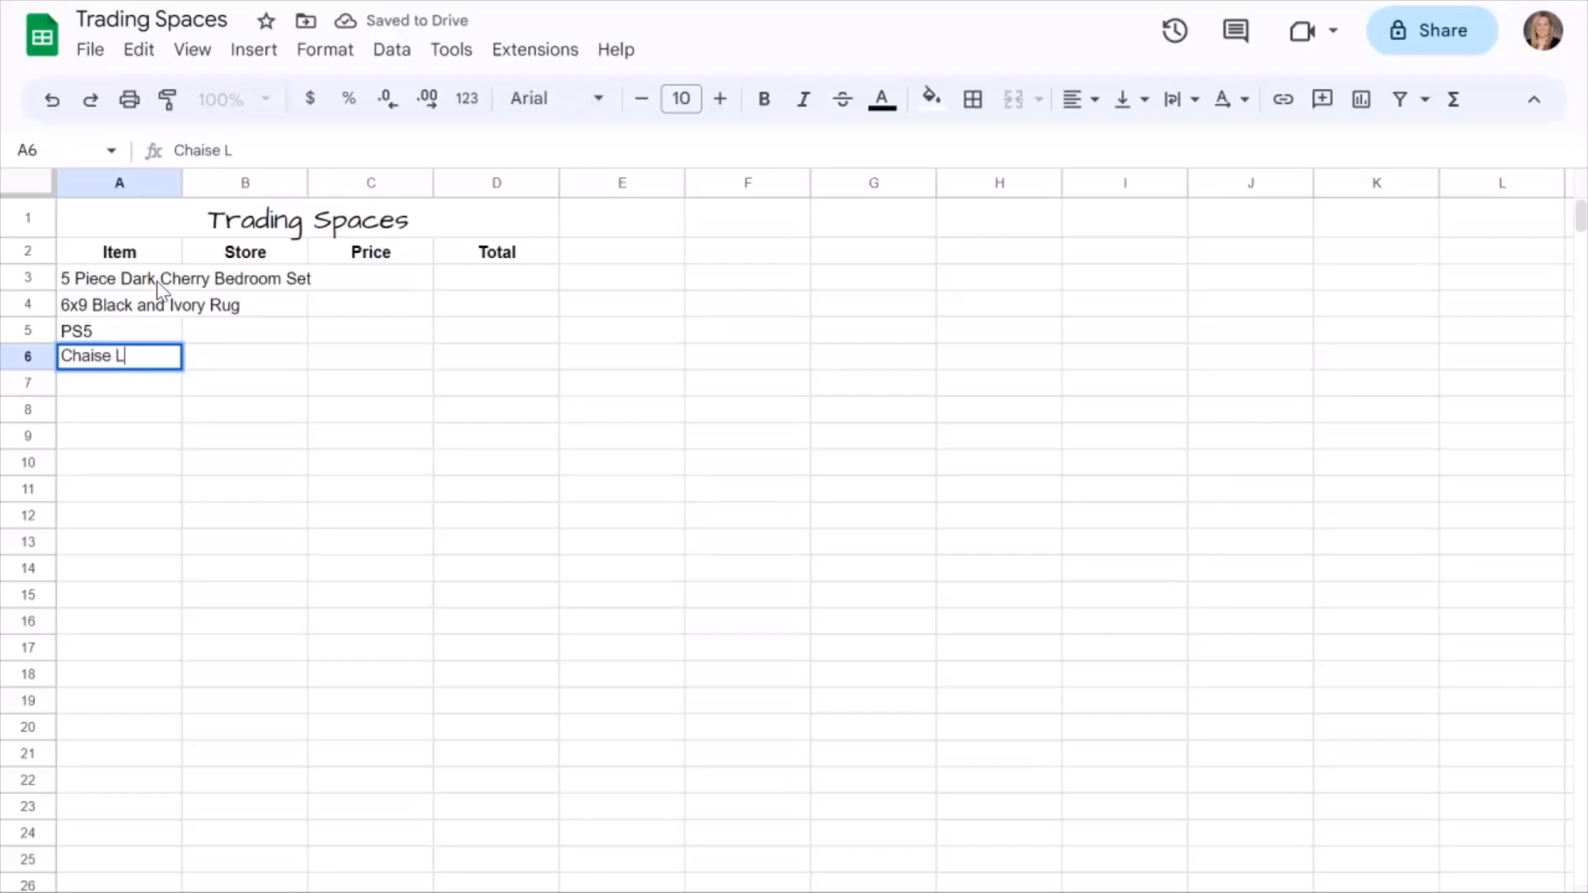
pyautogui.write('ounge')
pyautogui.press('Return')
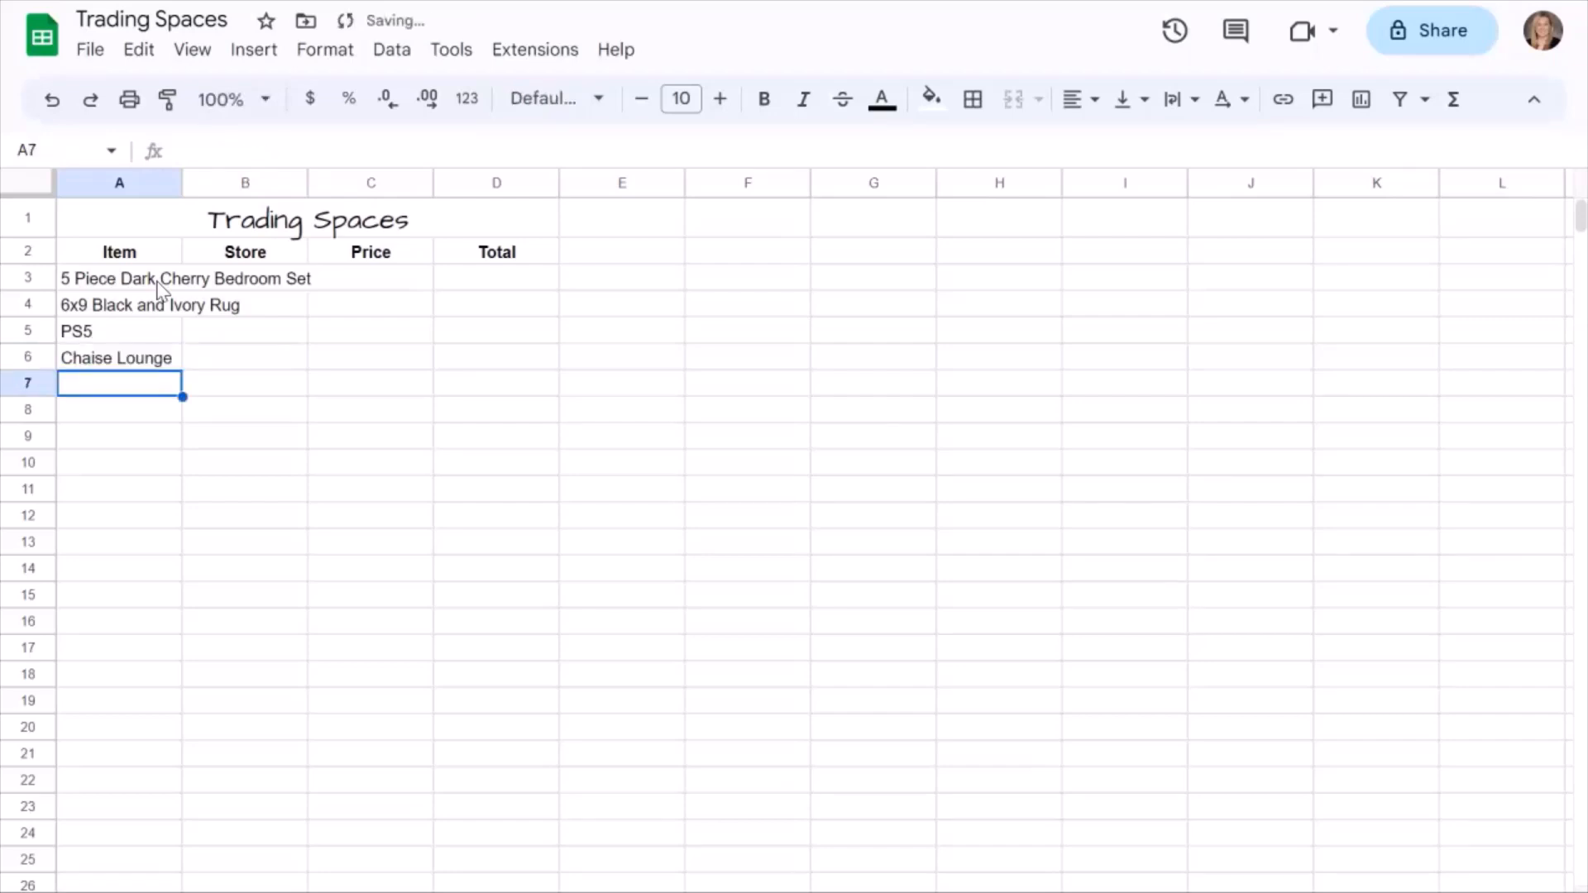
# Enter "Sherpa Dog Bed" as the next item in cell A7.
pyautogui.write('Sherpa ')
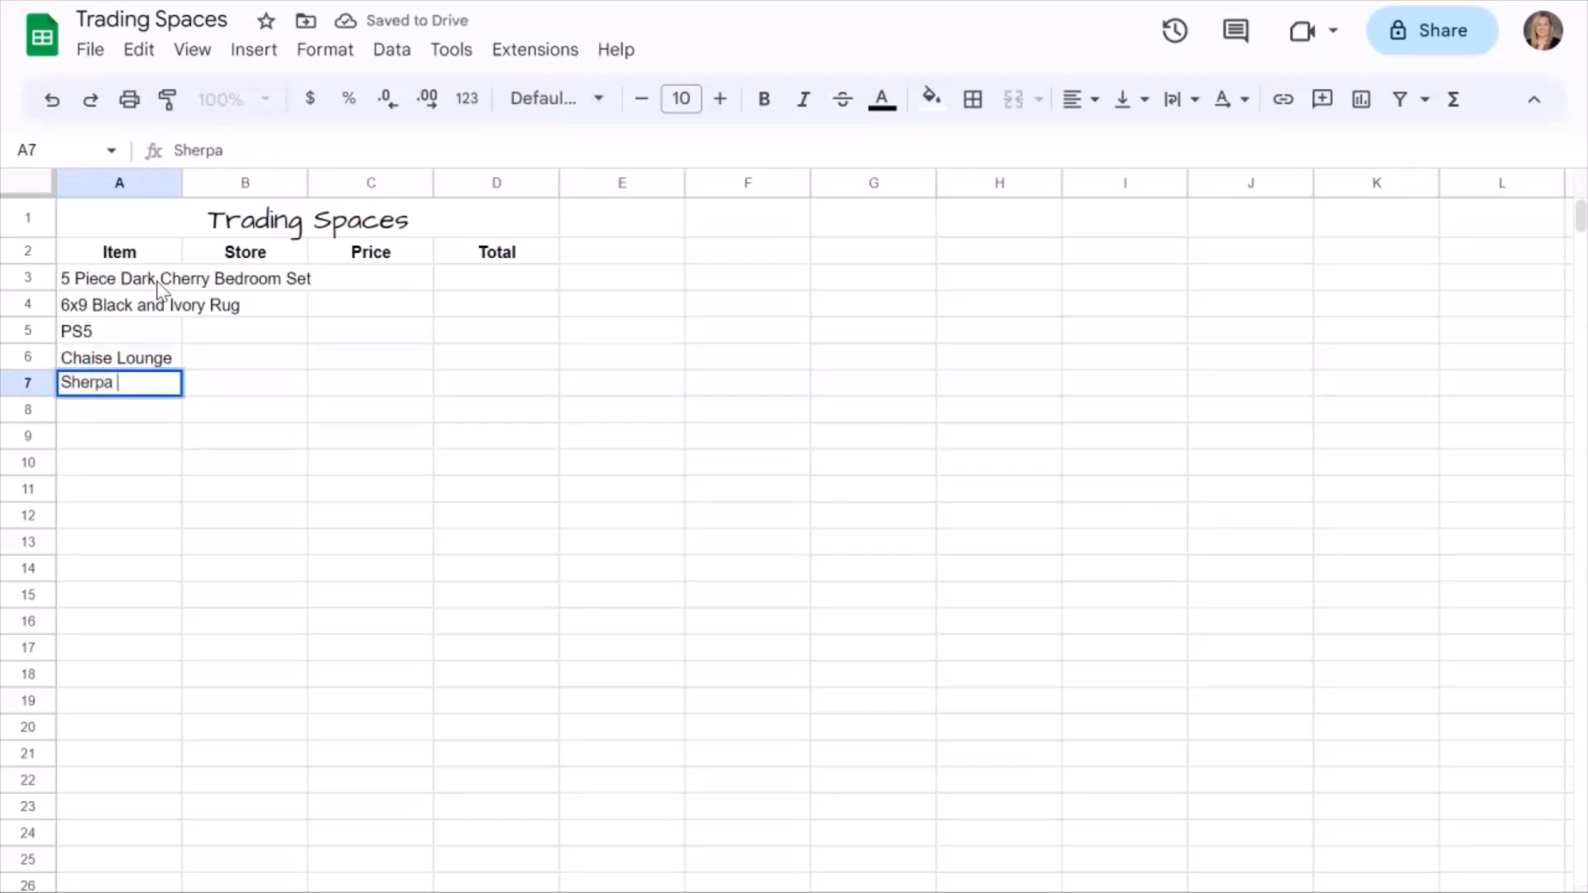
pyautogui.write('Dog Bed')
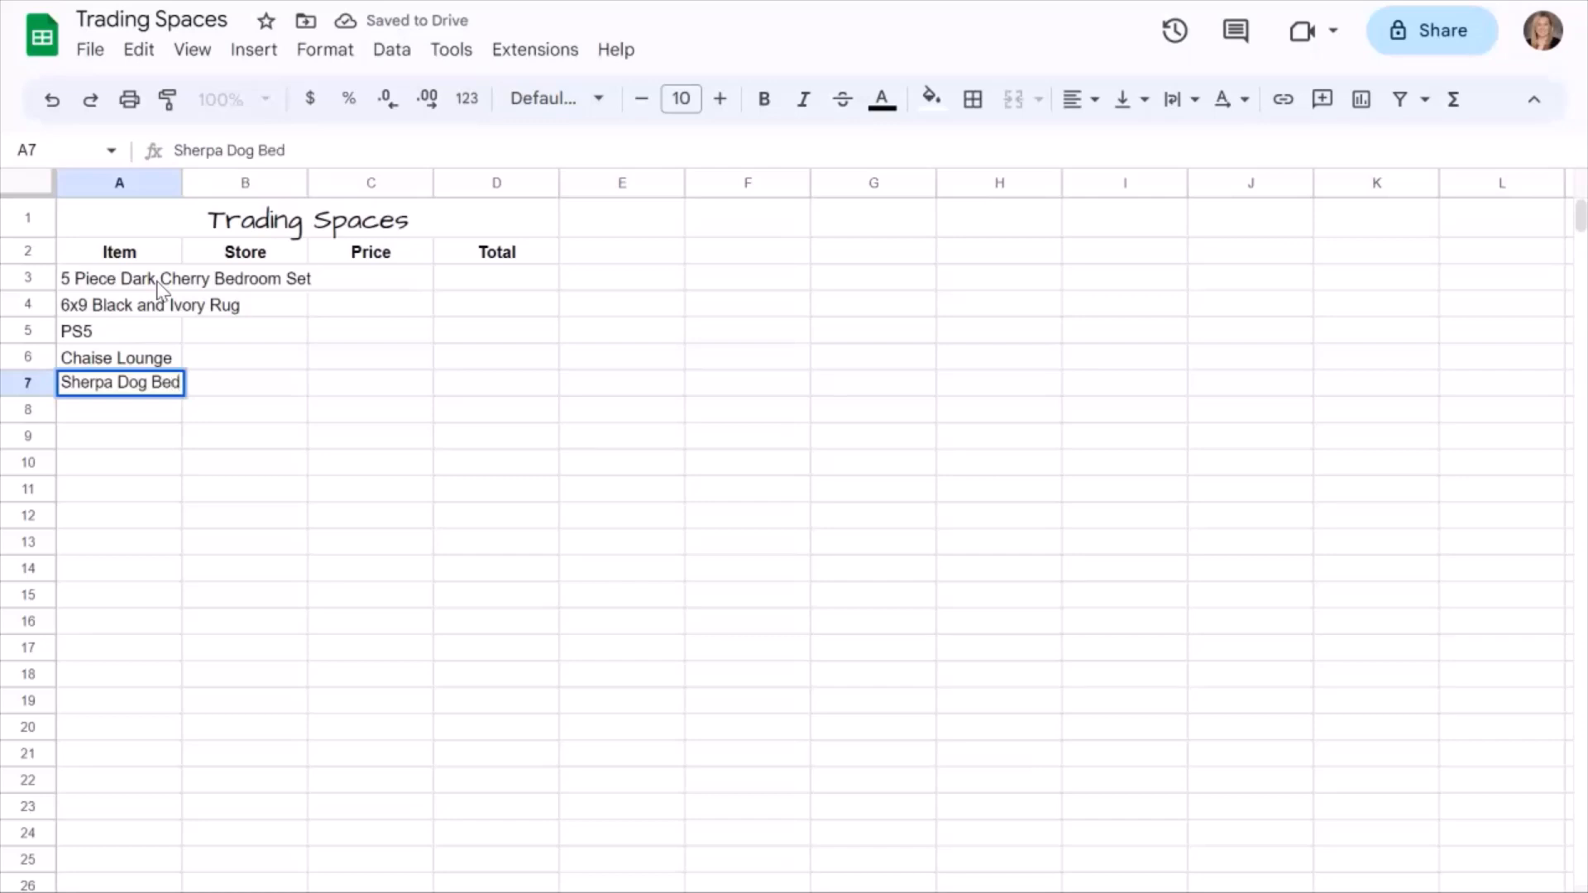
pyautogui.press('Return')
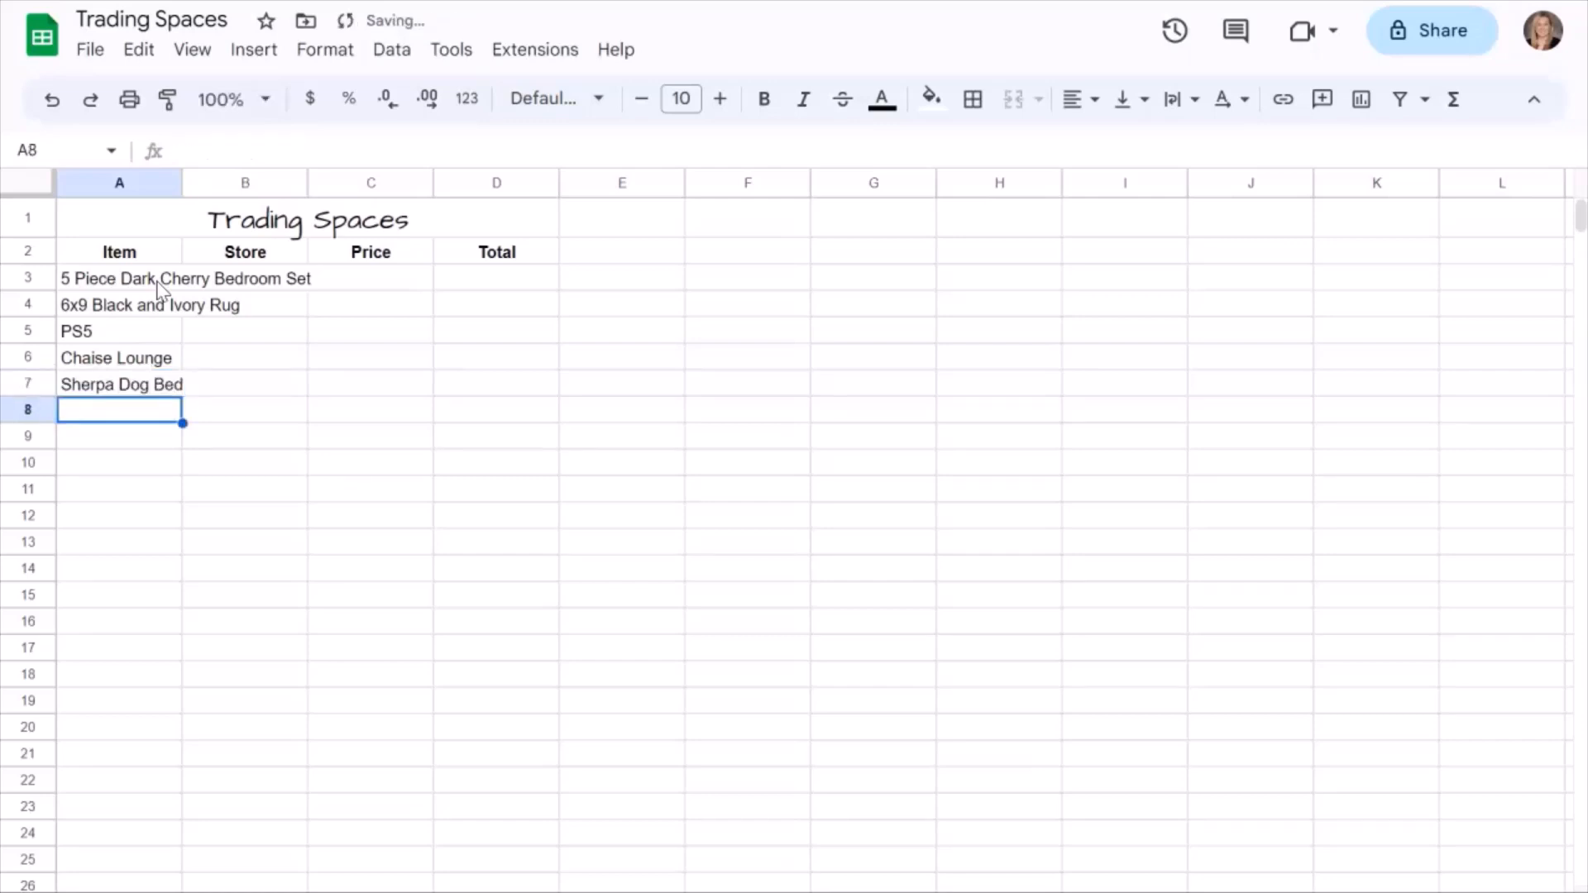
# Enter "ASUS Tuf Gaming Laptop" in cell A8 and widen column A to fit its longest item name.
pyautogui.write('ASUS T')
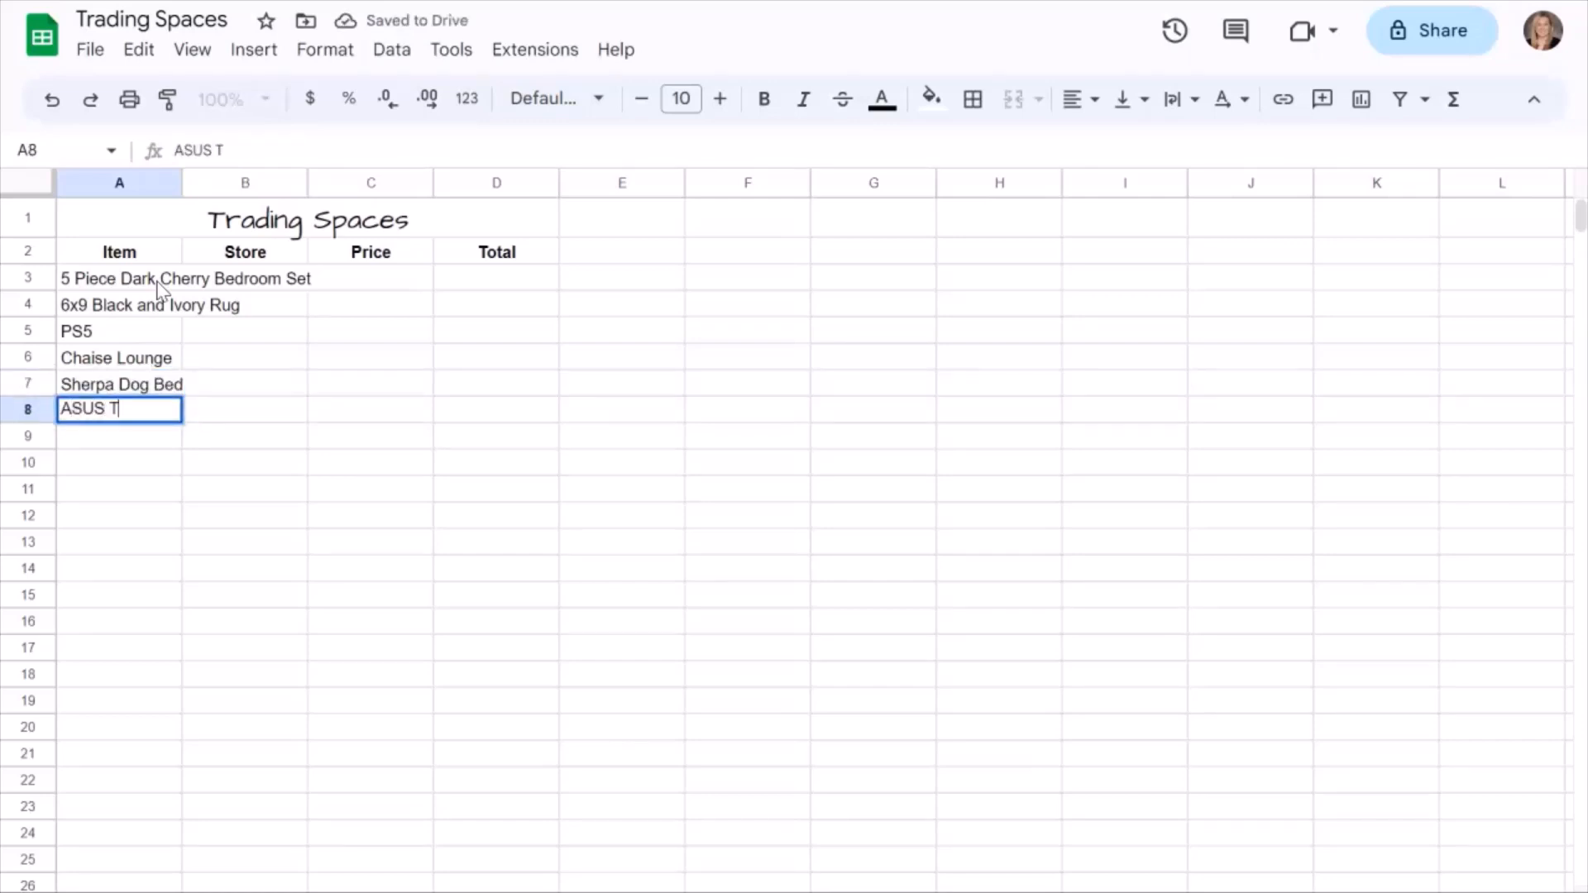
pyautogui.write('uf Ga')
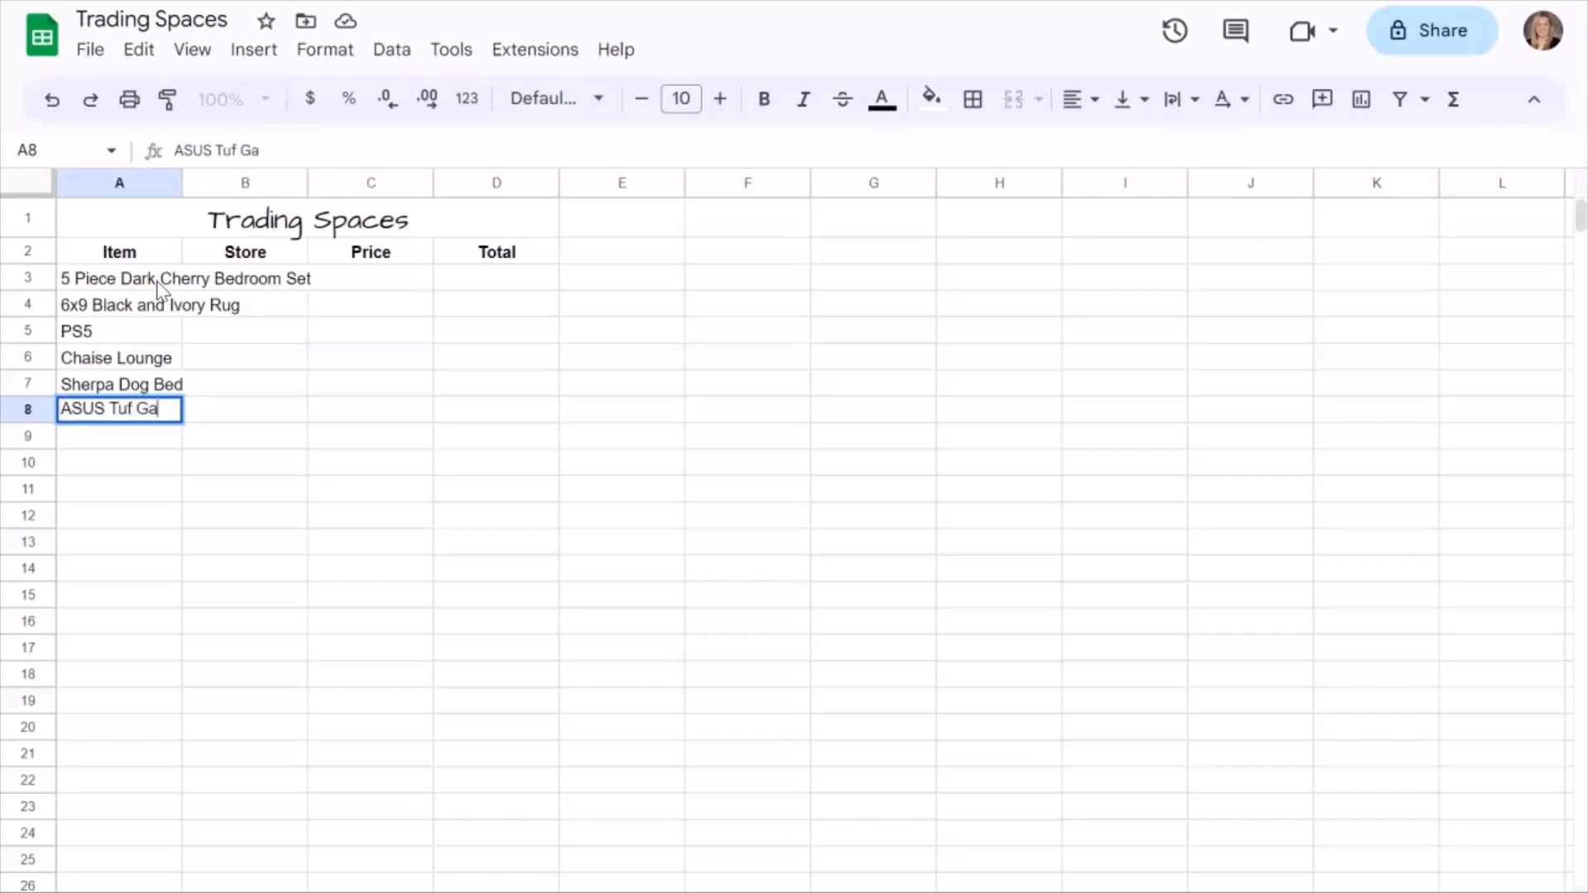
pyautogui.write('ming Laptop')
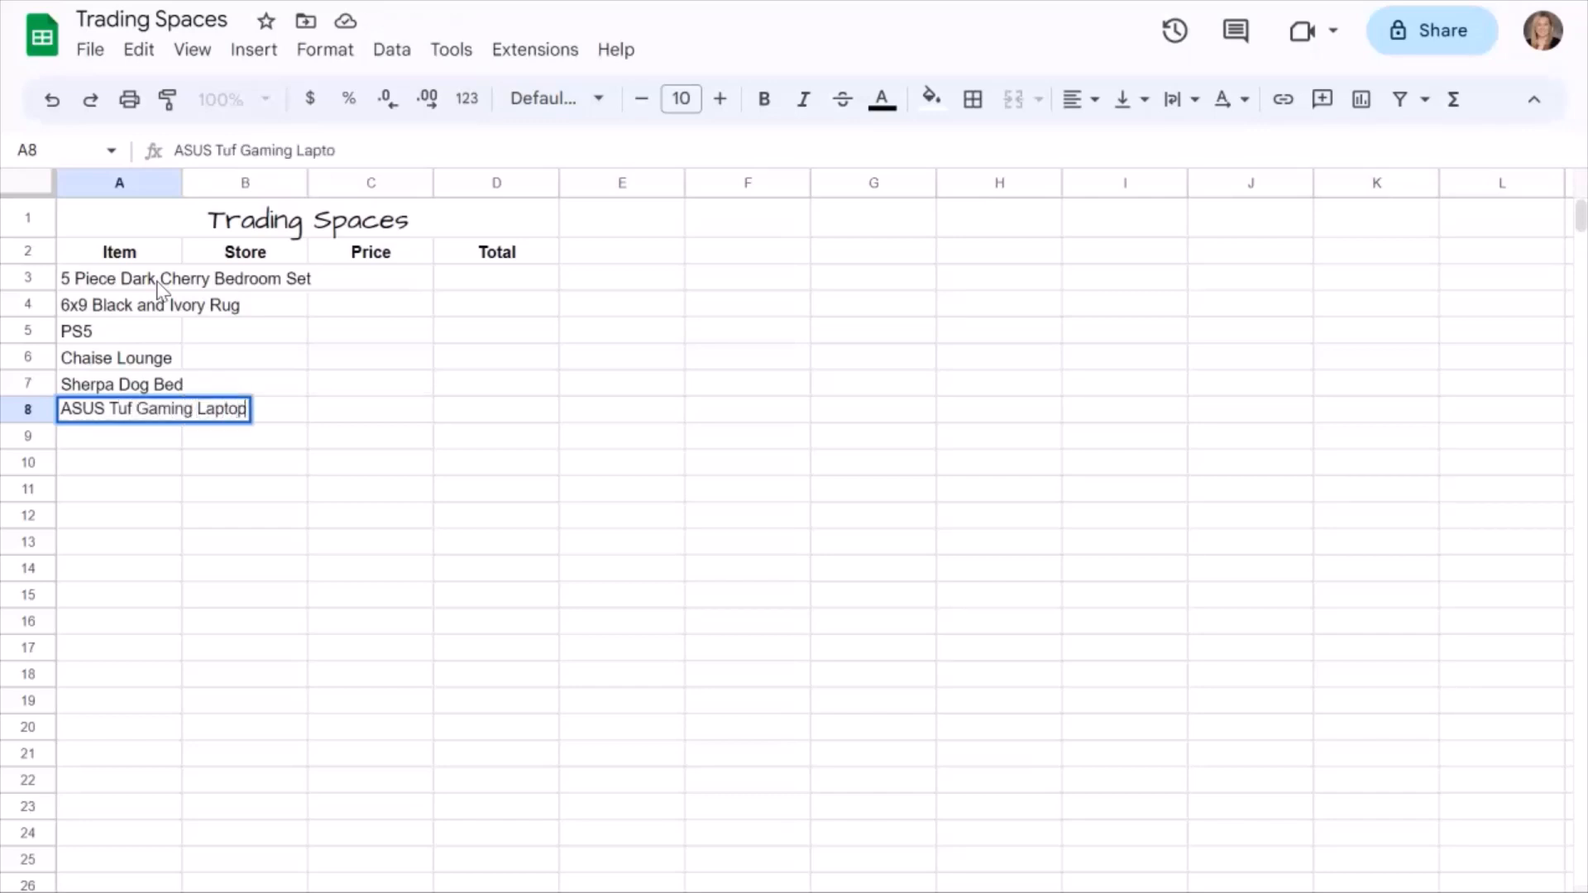
pyautogui.doubleClick(182, 183)
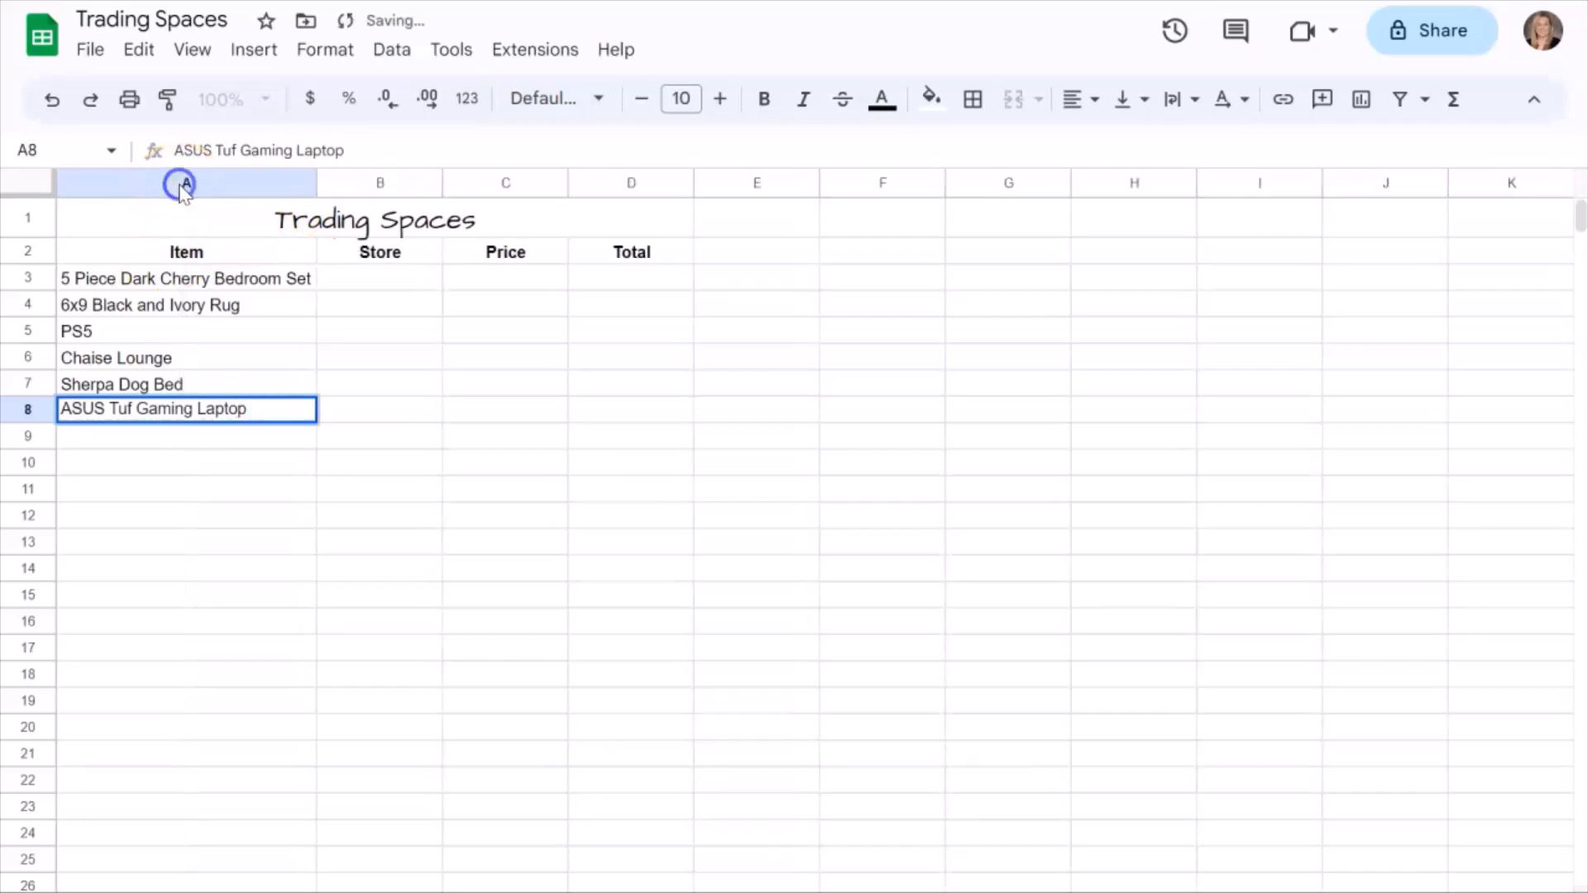
# Enter the stores "Bob's Furniture" in B3 for the bedroom set and "Ruggable" in B4 for the rug.
pyautogui.click(410, 277)
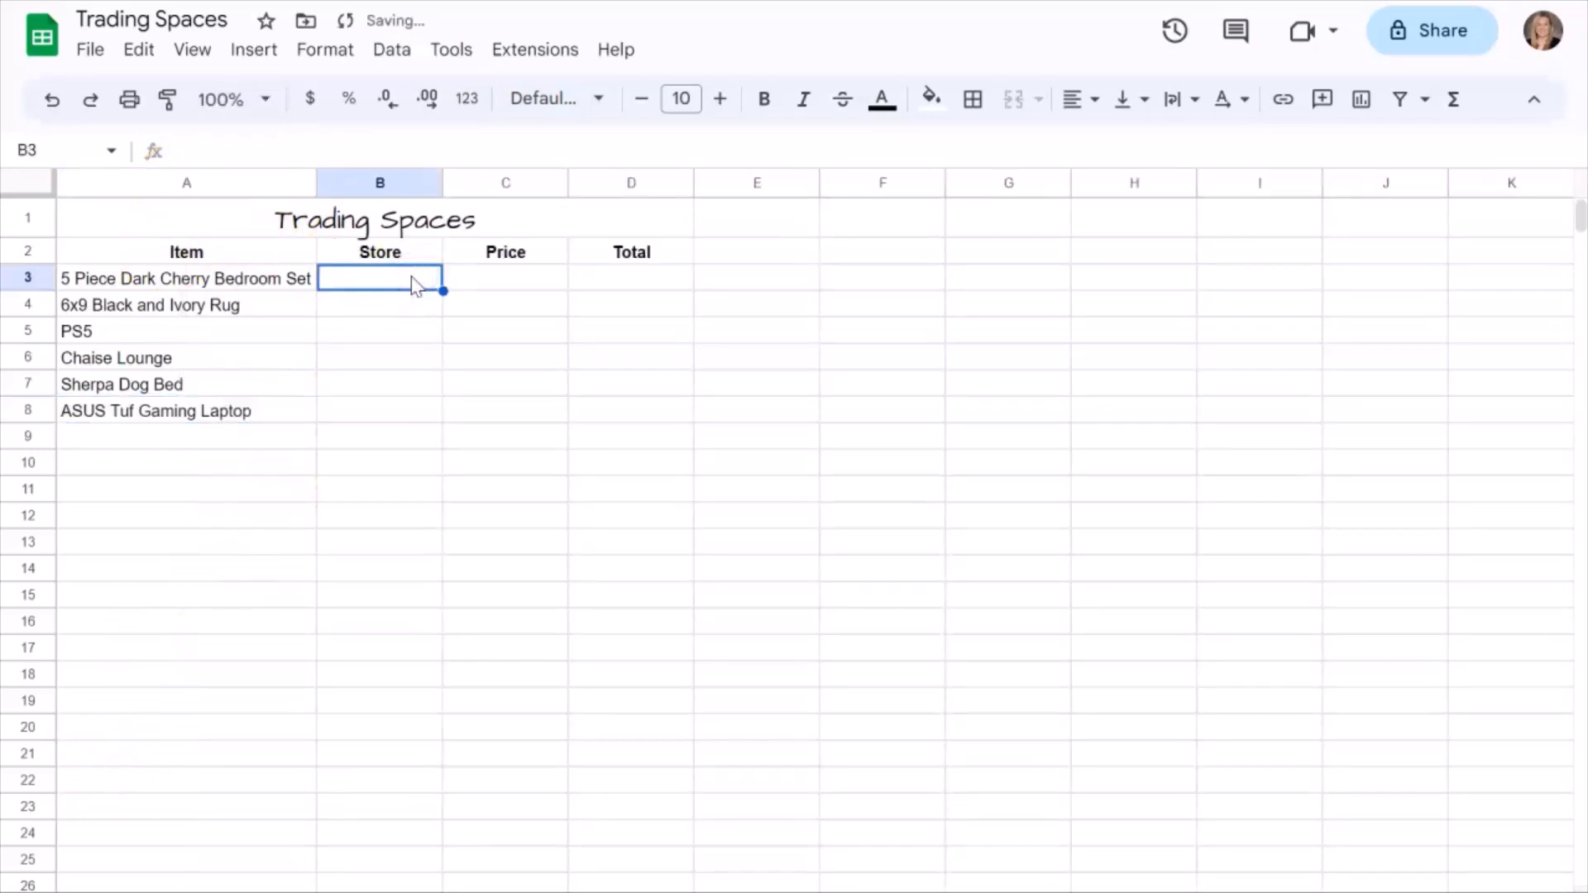
pyautogui.write("Bob's Furniture")
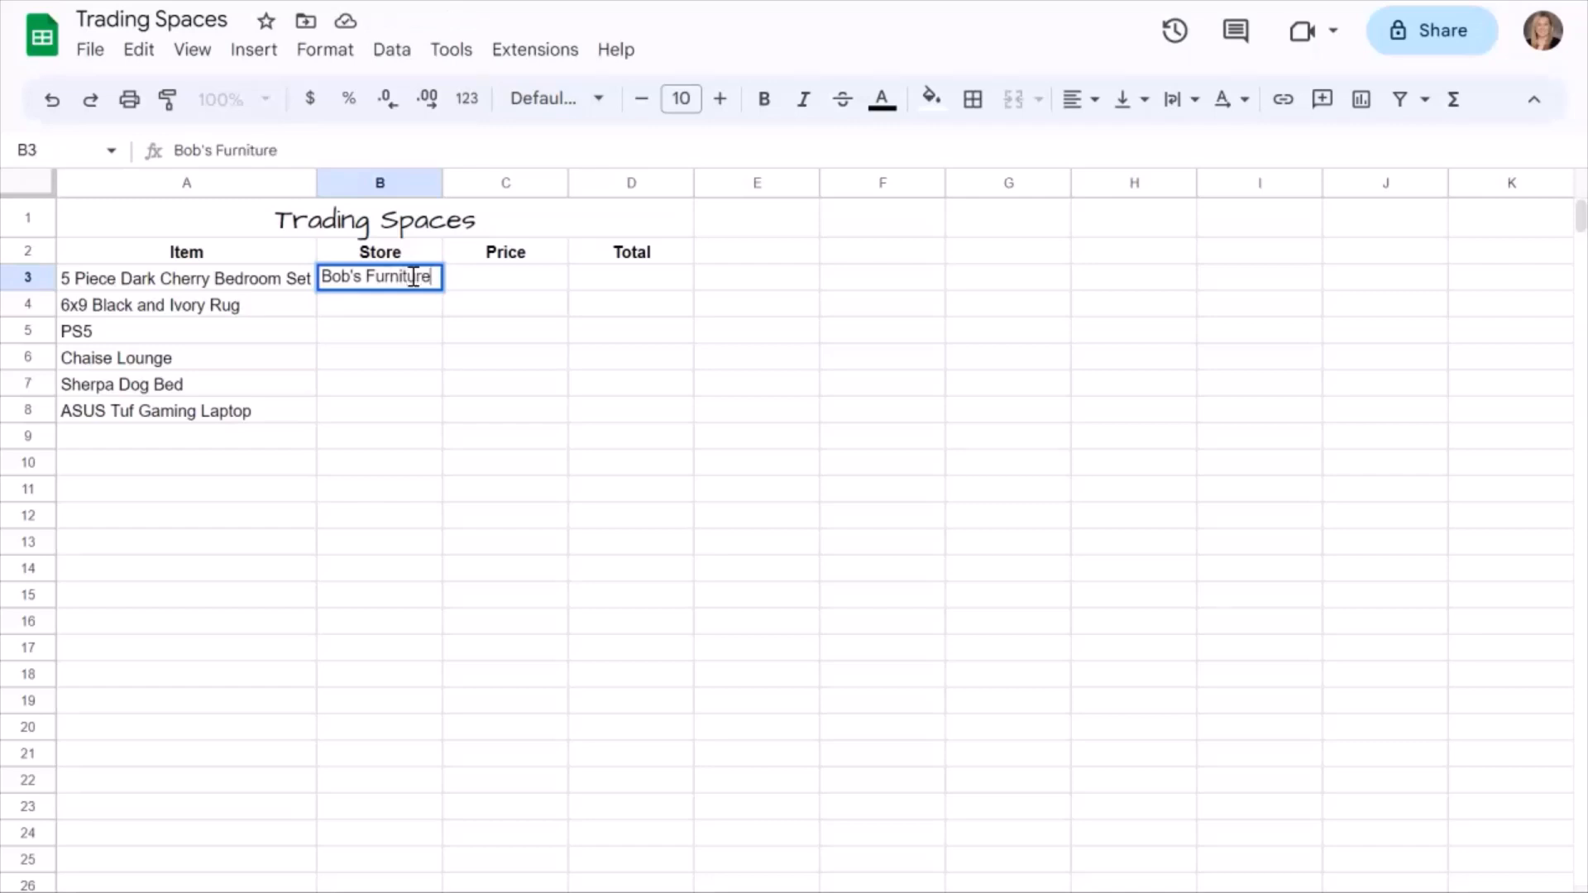
pyautogui.press('Return')
pyautogui.write('Ruggable')
pyautogui.press('Return')
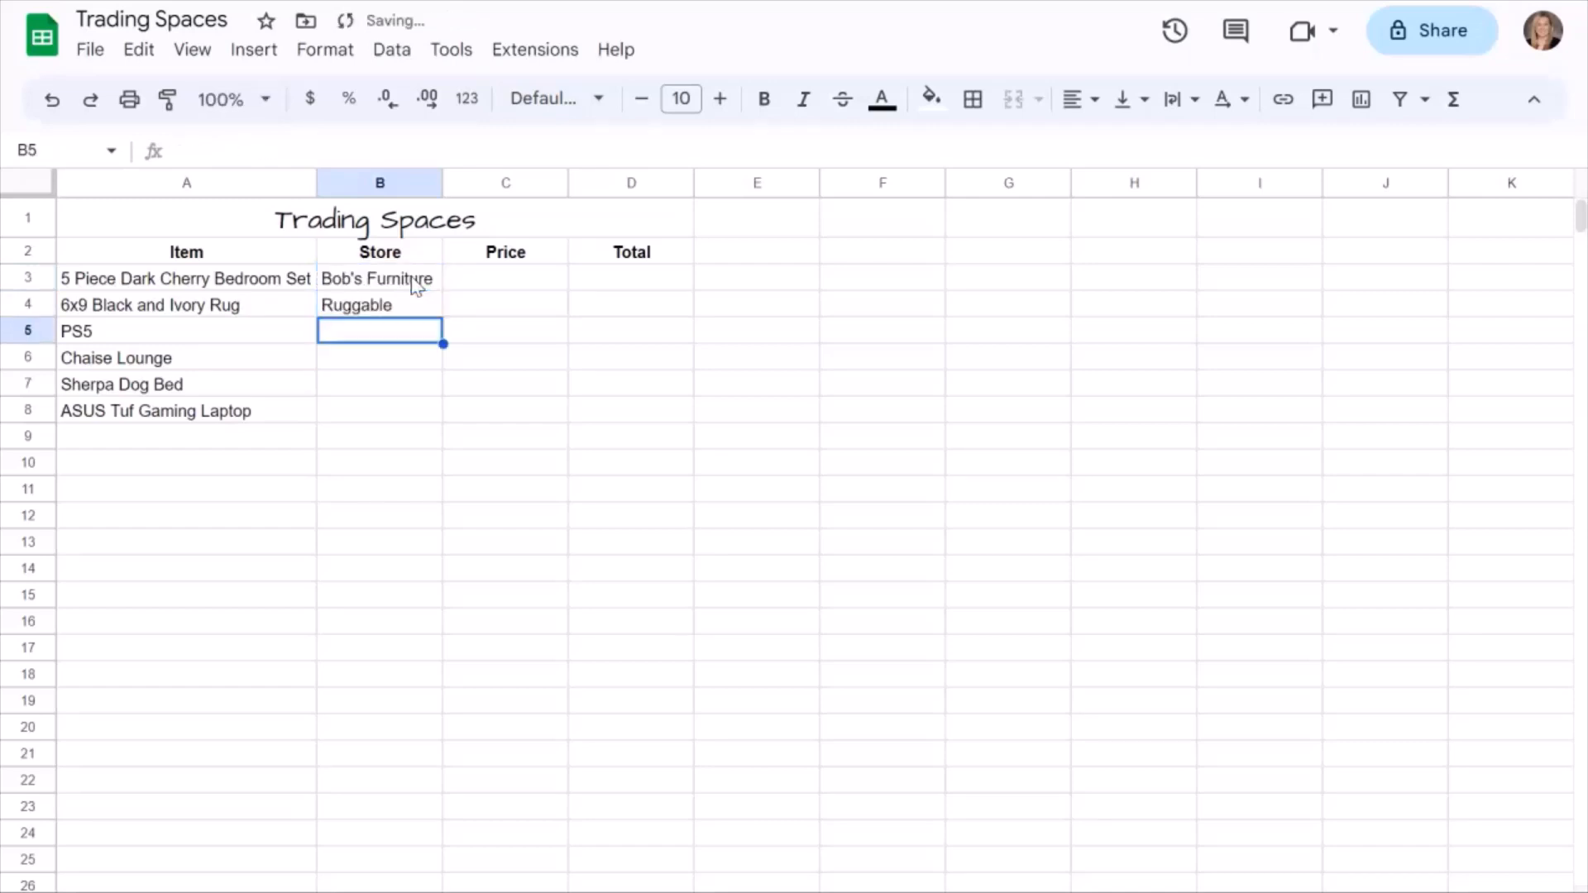
# Enter the stores "Best Buy" in B5 for the PS5 and "Wayfair" in B6 for the chaise lounge.
pyautogui.write('Best Buy')
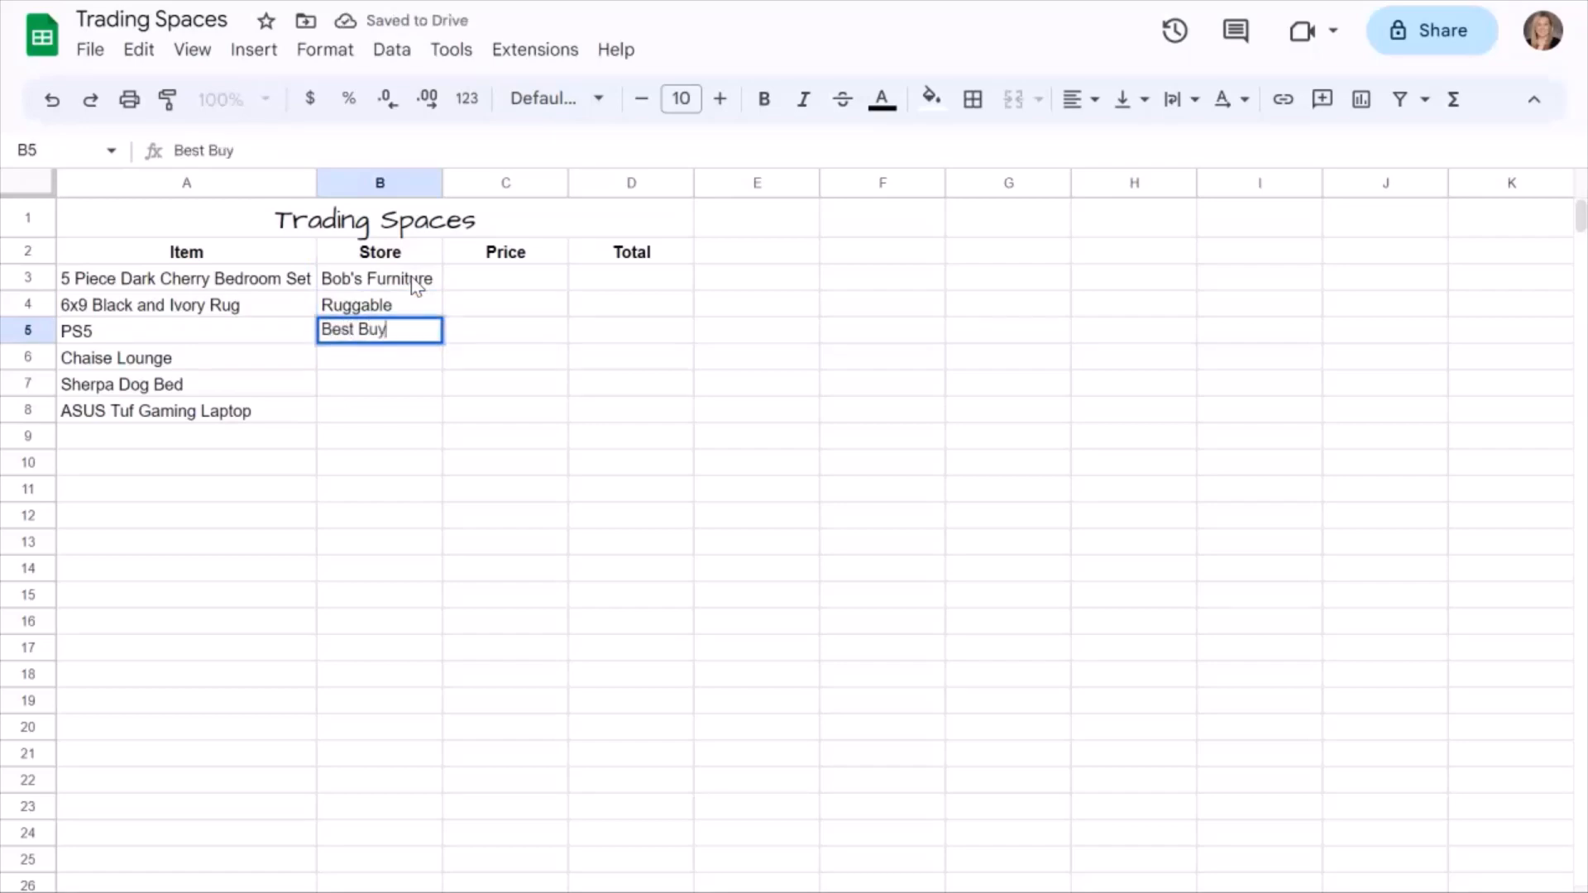
pyautogui.press('Return')
pyautogui.write('W')
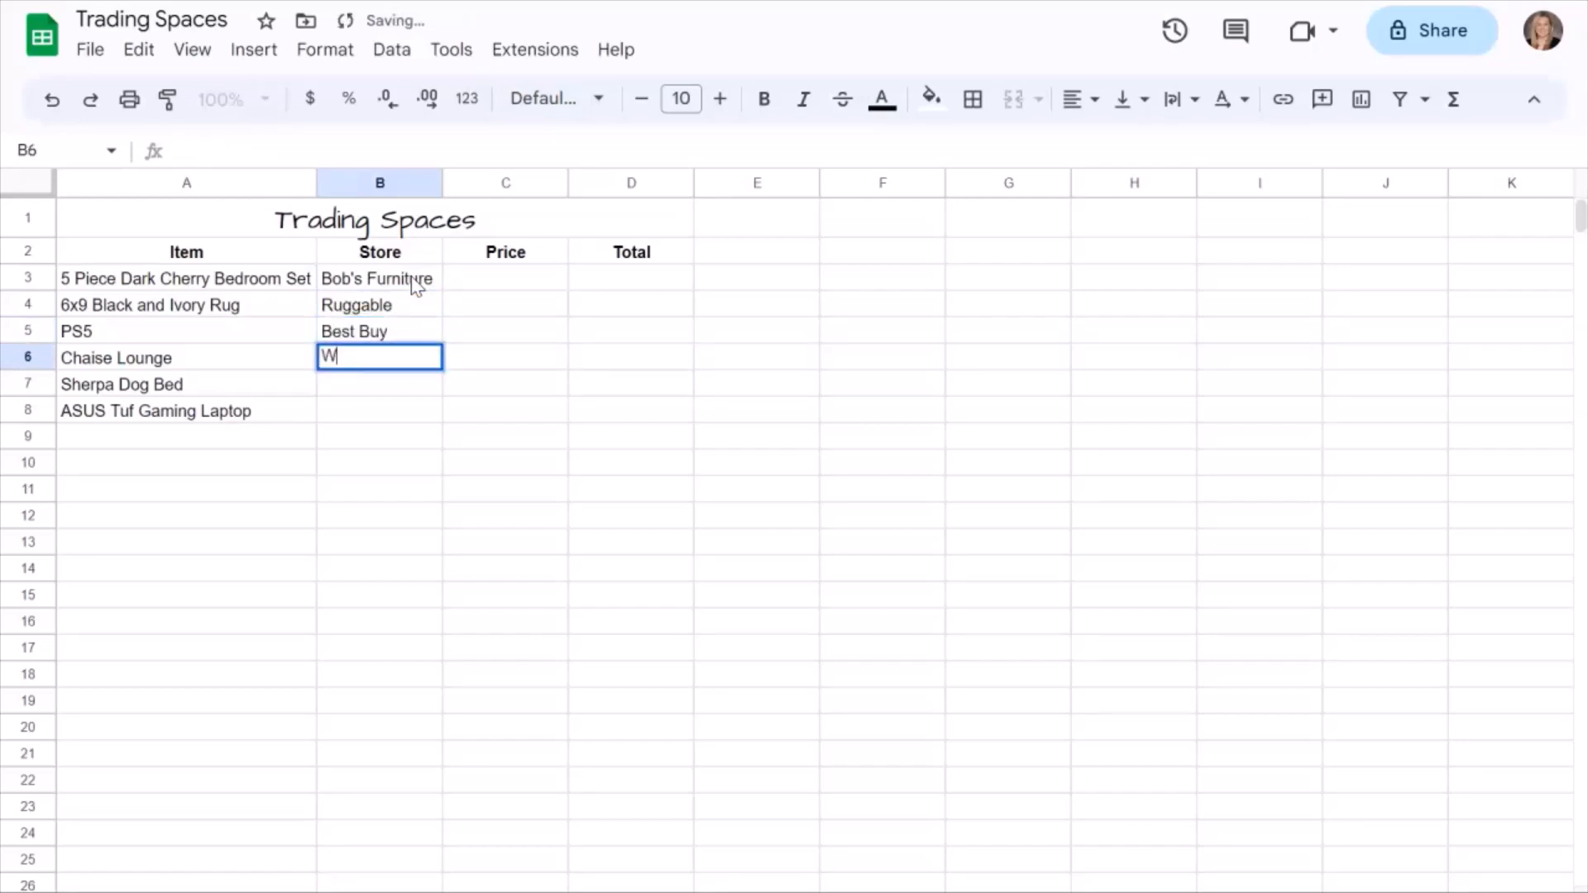
pyautogui.write('ait')
pyautogui.press('BackSpace')
pyautogui.press('BackSpace')
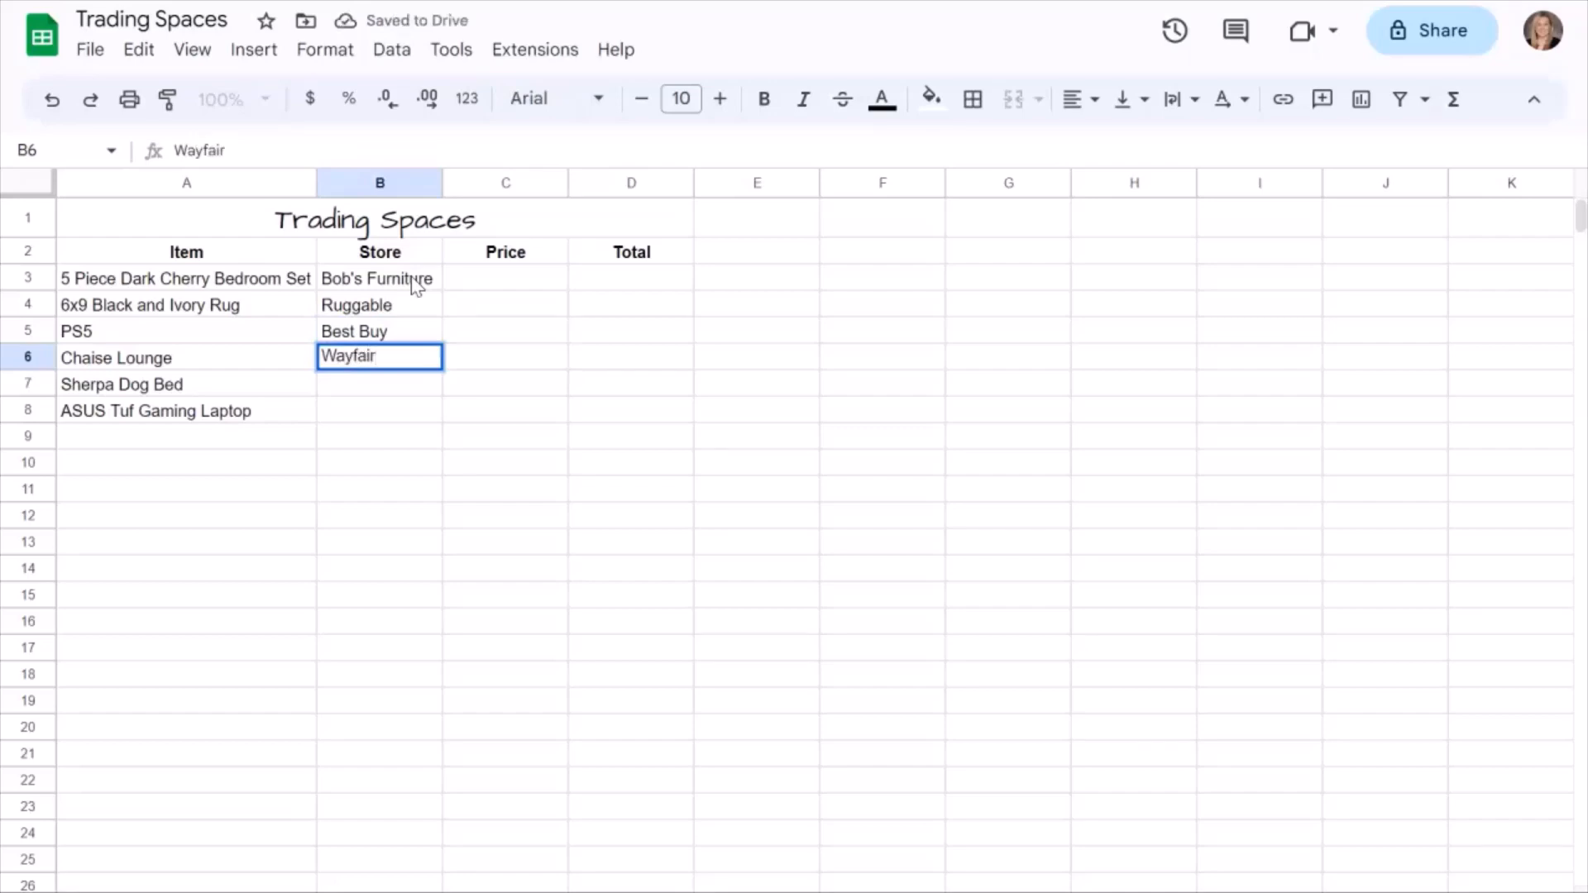
pyautogui.press('Return')
# Enter the stores "Pottery Barn" in B7 for the dog bed and "Microcenter" in B8 for the laptop.
pyautogui.write('O')
pyautogui.press('BackSpace')
pyautogui.write('P')
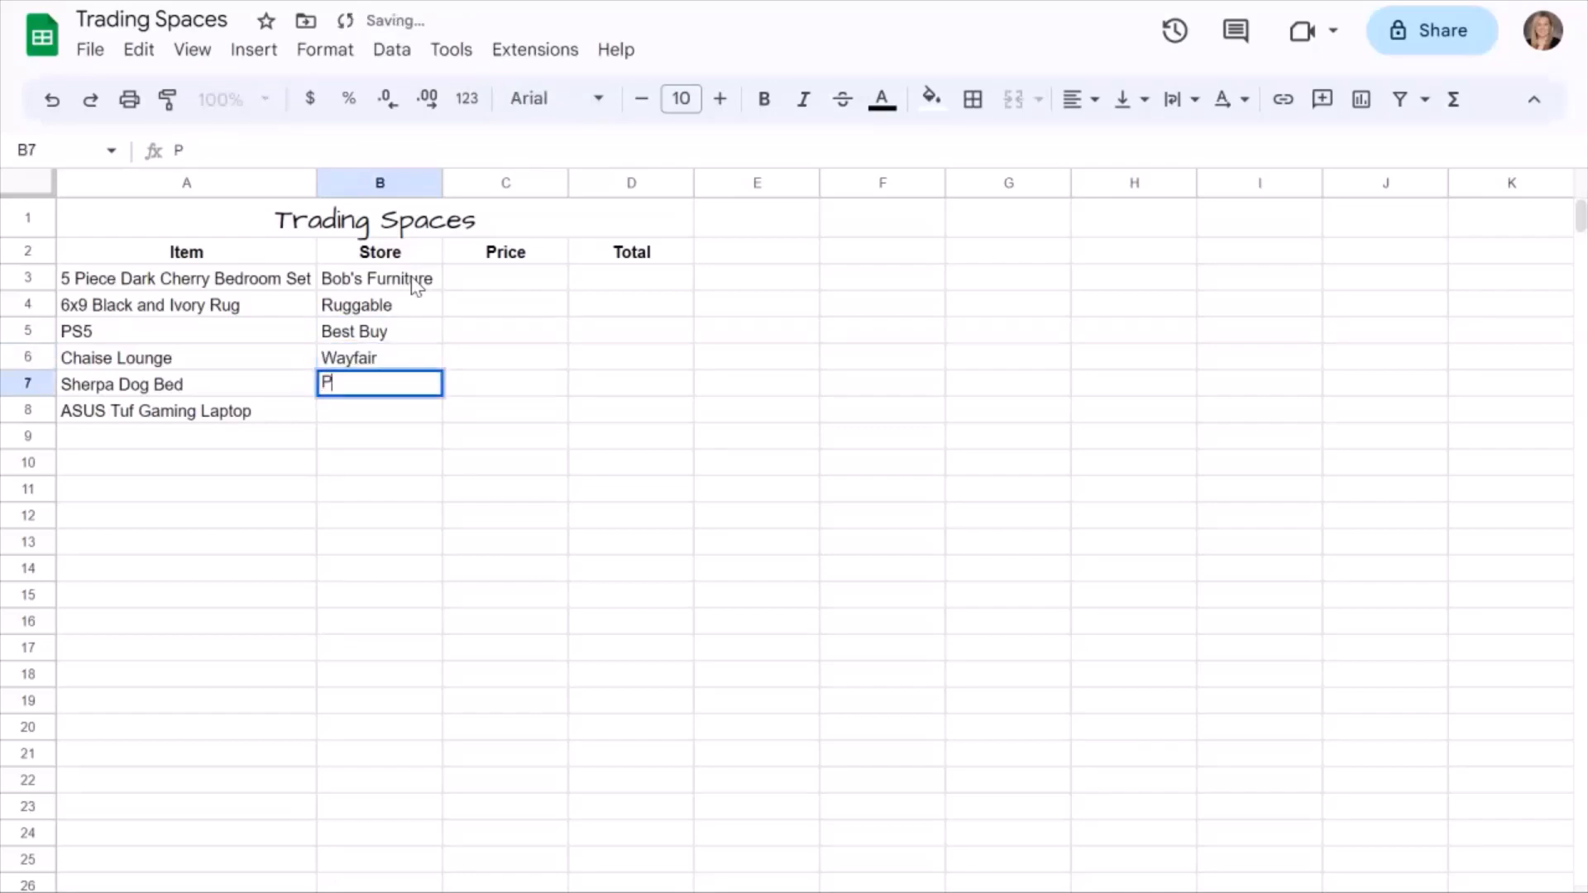
pyautogui.write('ottery Barn')
pyautogui.press('Return')
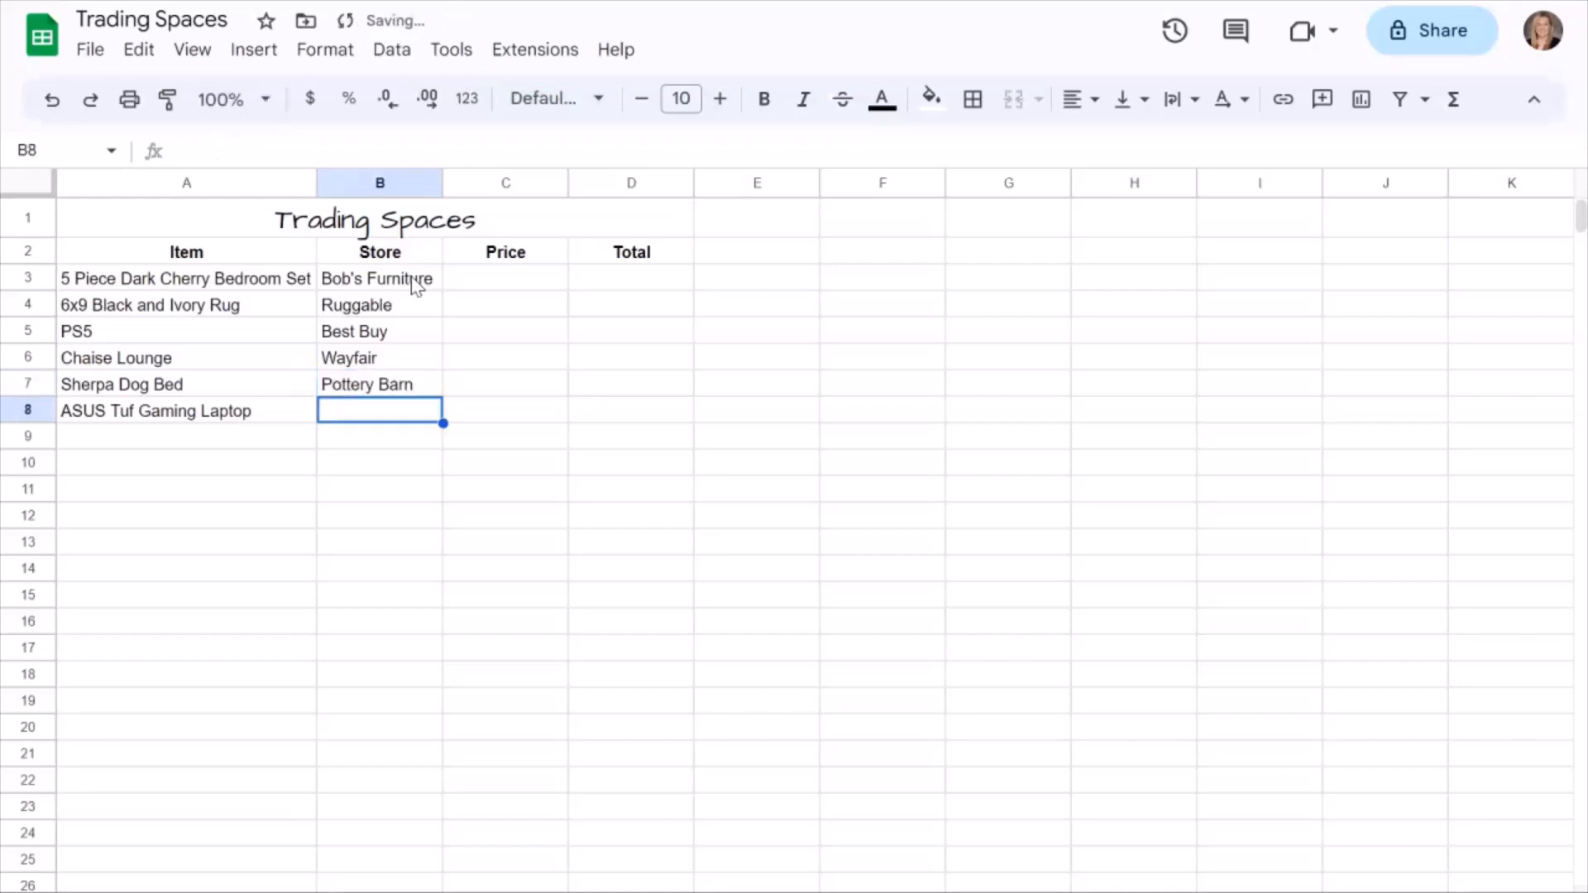
pyautogui.write('Mj')
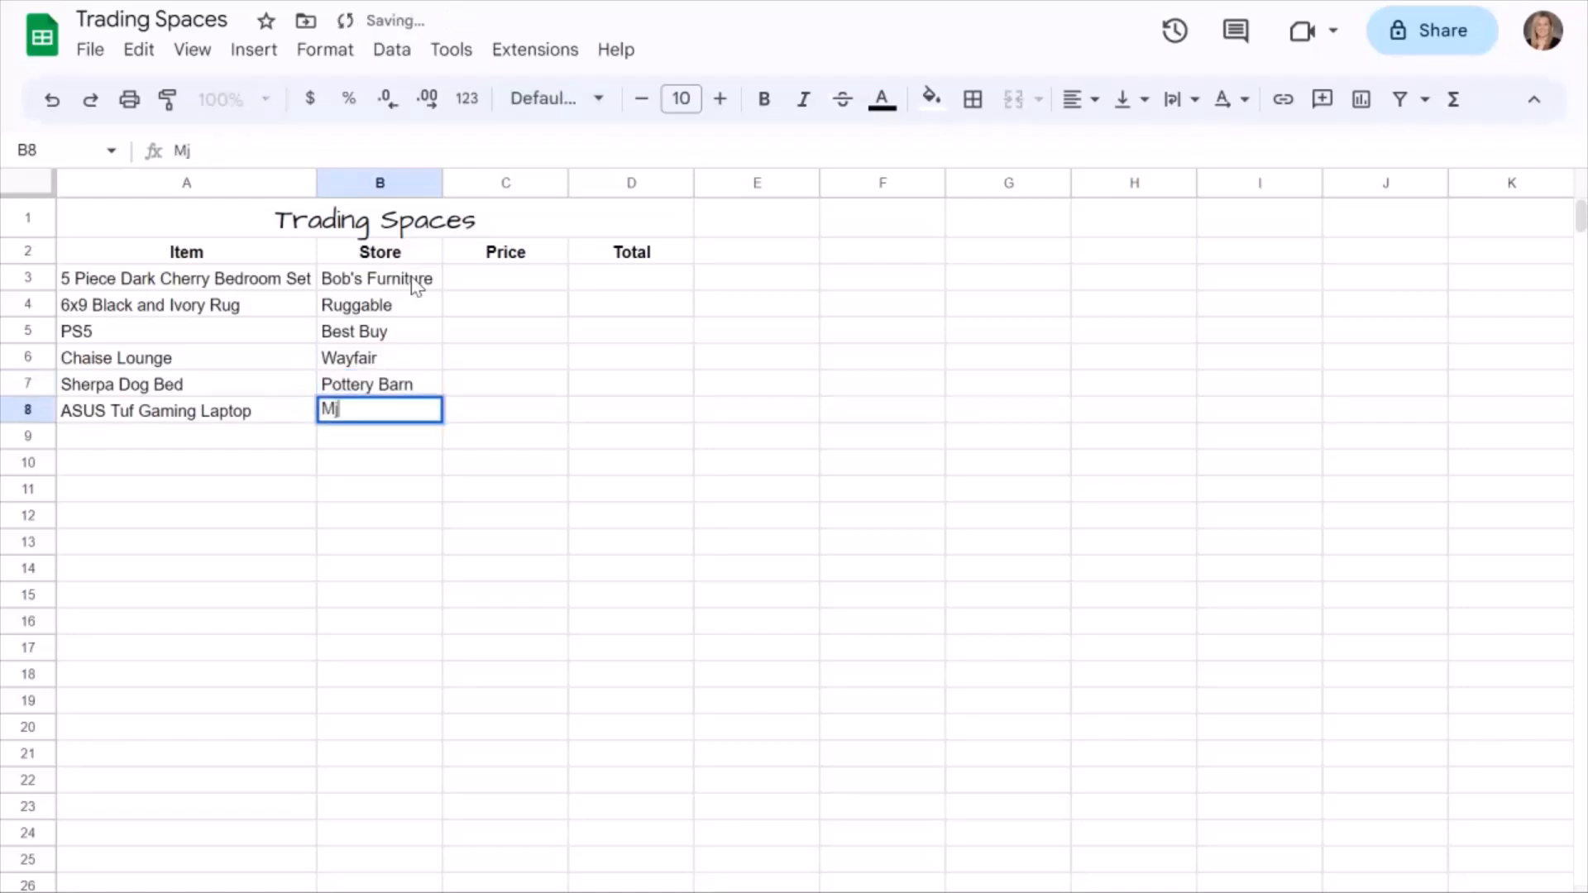
pyautogui.press('BackSpace')
pyautogui.write('icrocenter')
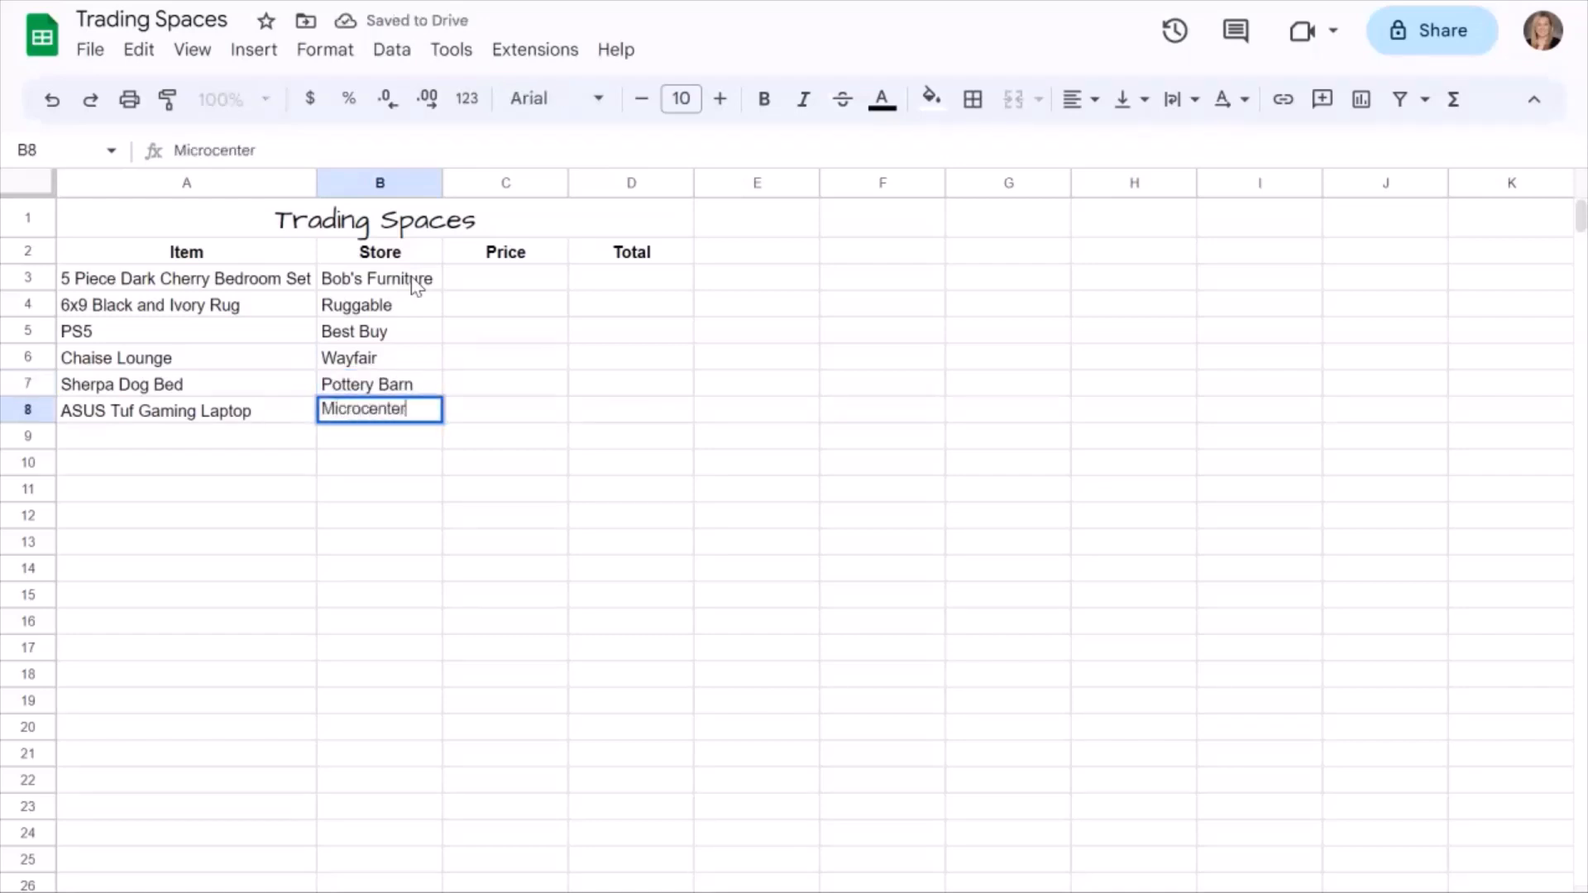
pyautogui.press('Tab')
# Enter the bedroom set's price, 1699.99, in cell C3.
pyautogui.press('Up')
pyautogui.press('Up')
pyautogui.press('Up')
pyautogui.press('Up')
pyautogui.press('Up')
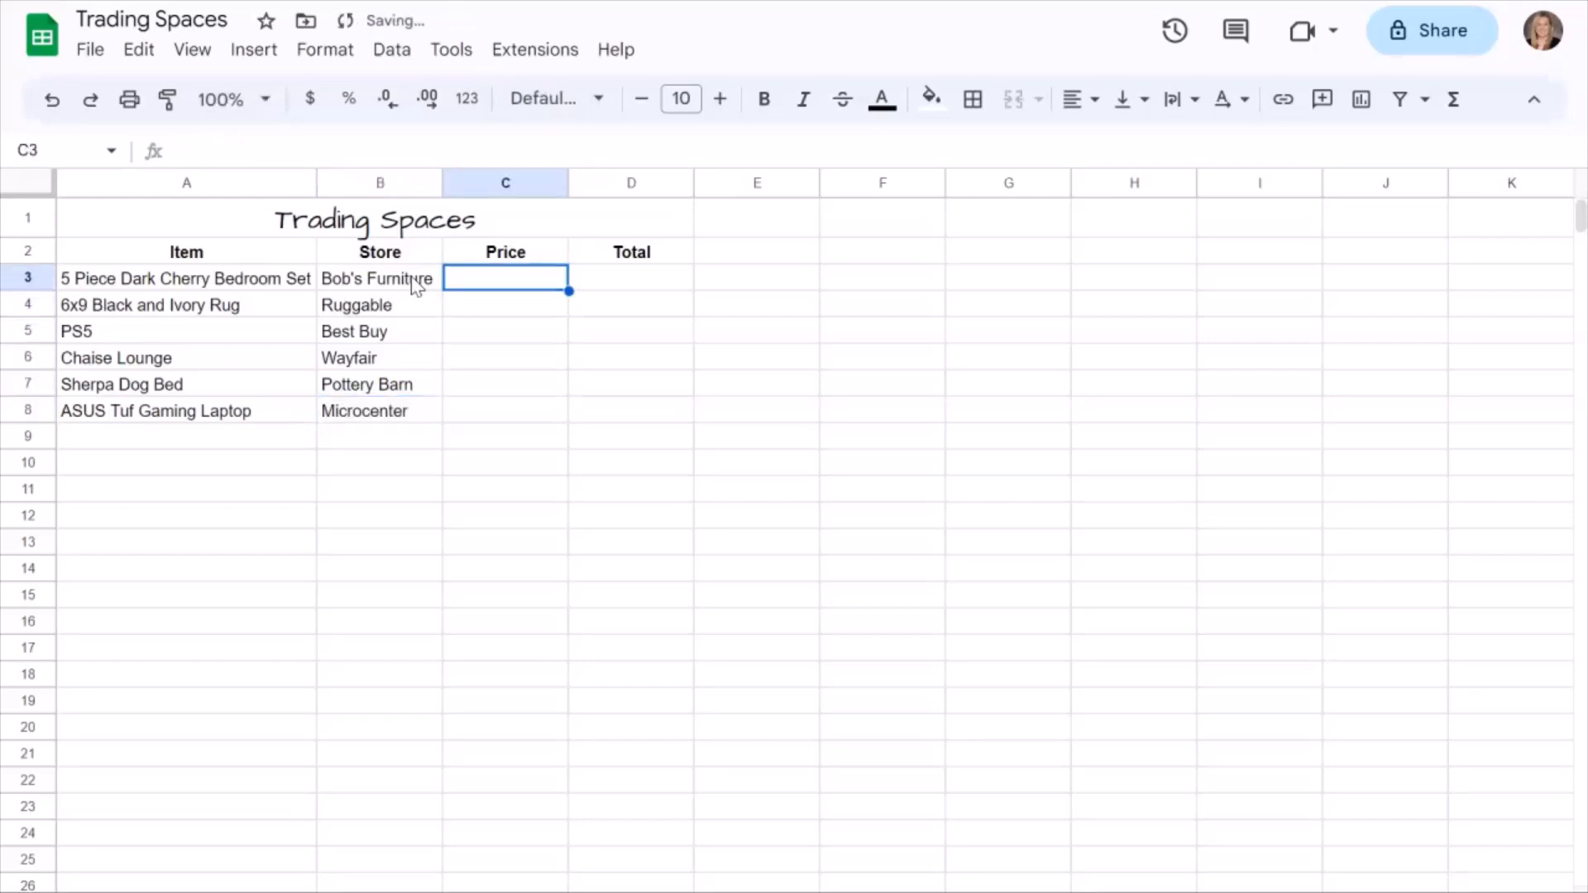
pyautogui.write('16')
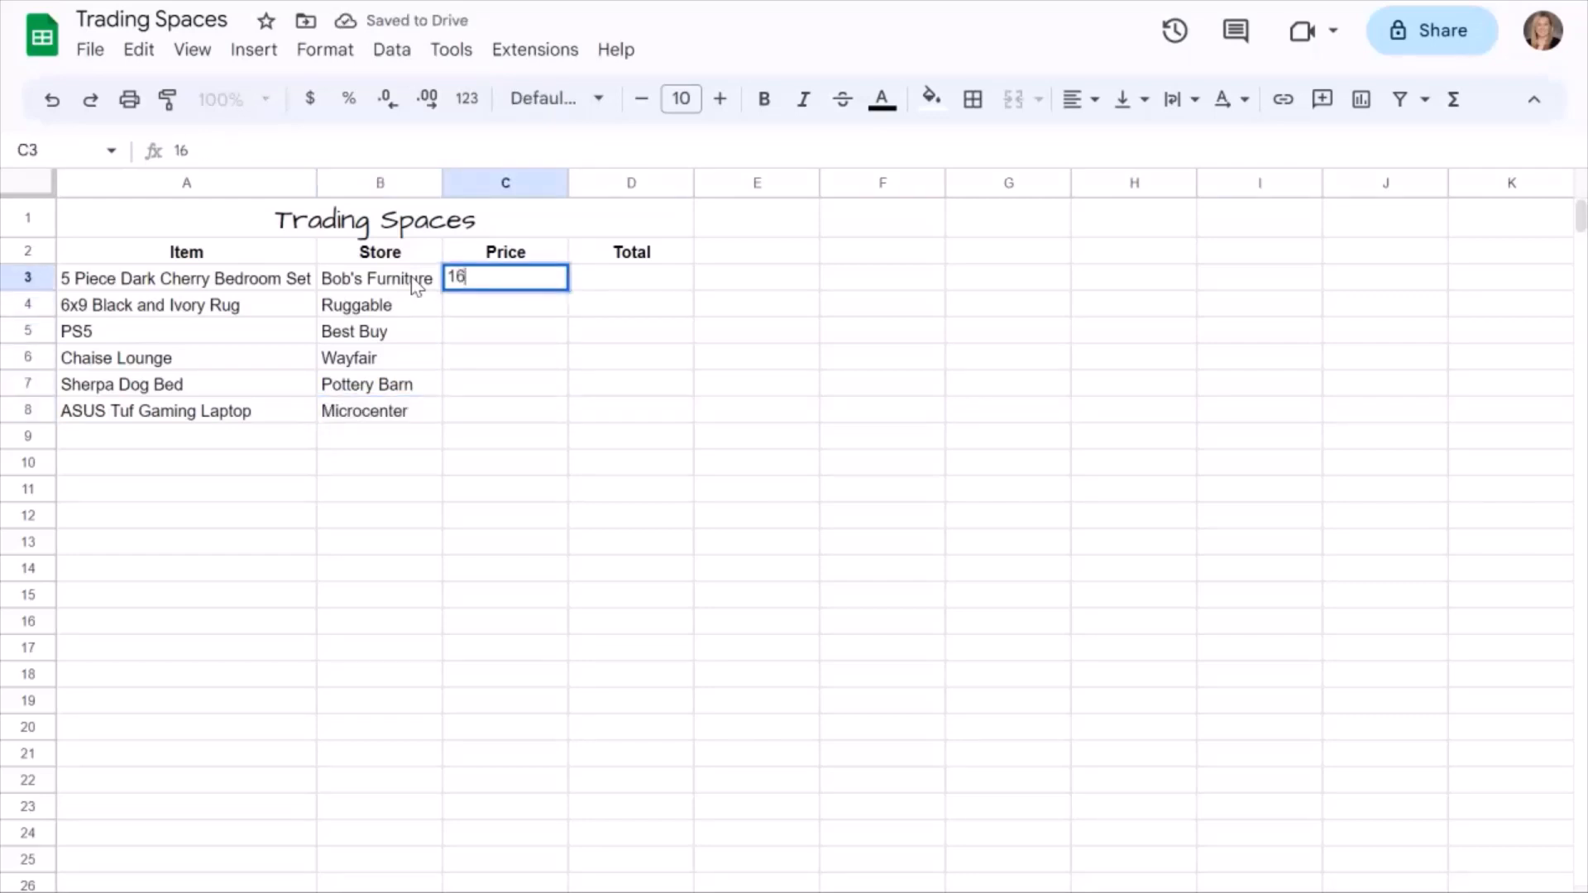
pyautogui.write('99,')
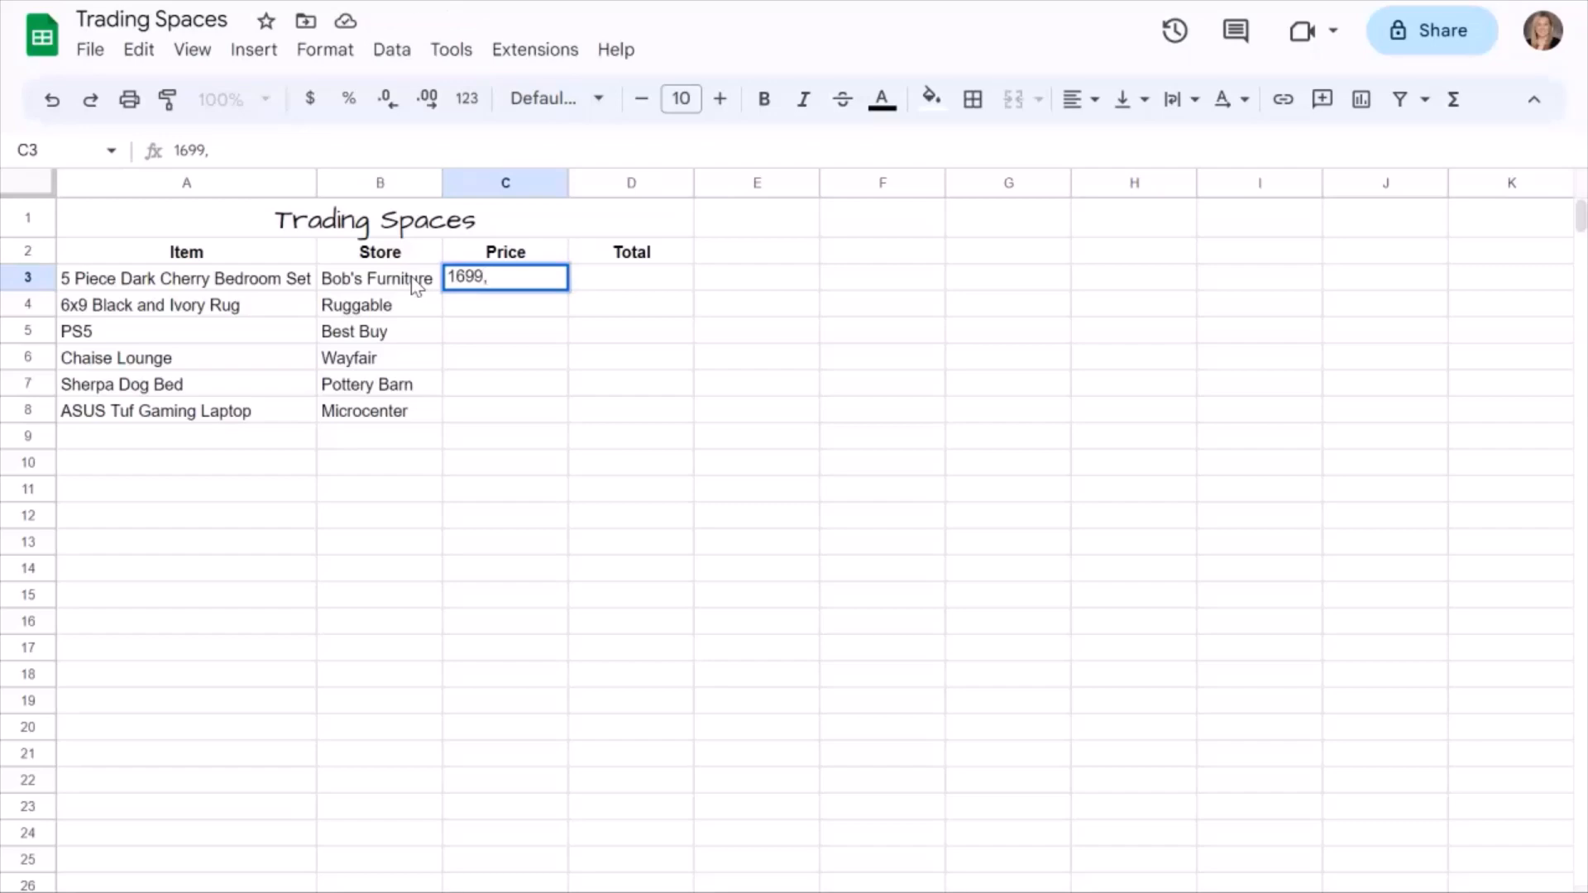
pyautogui.press('BackSpace')
pyautogui.write('.0')
pyautogui.press('BackSpace')
pyautogui.write('99')
pyautogui.press('Return')
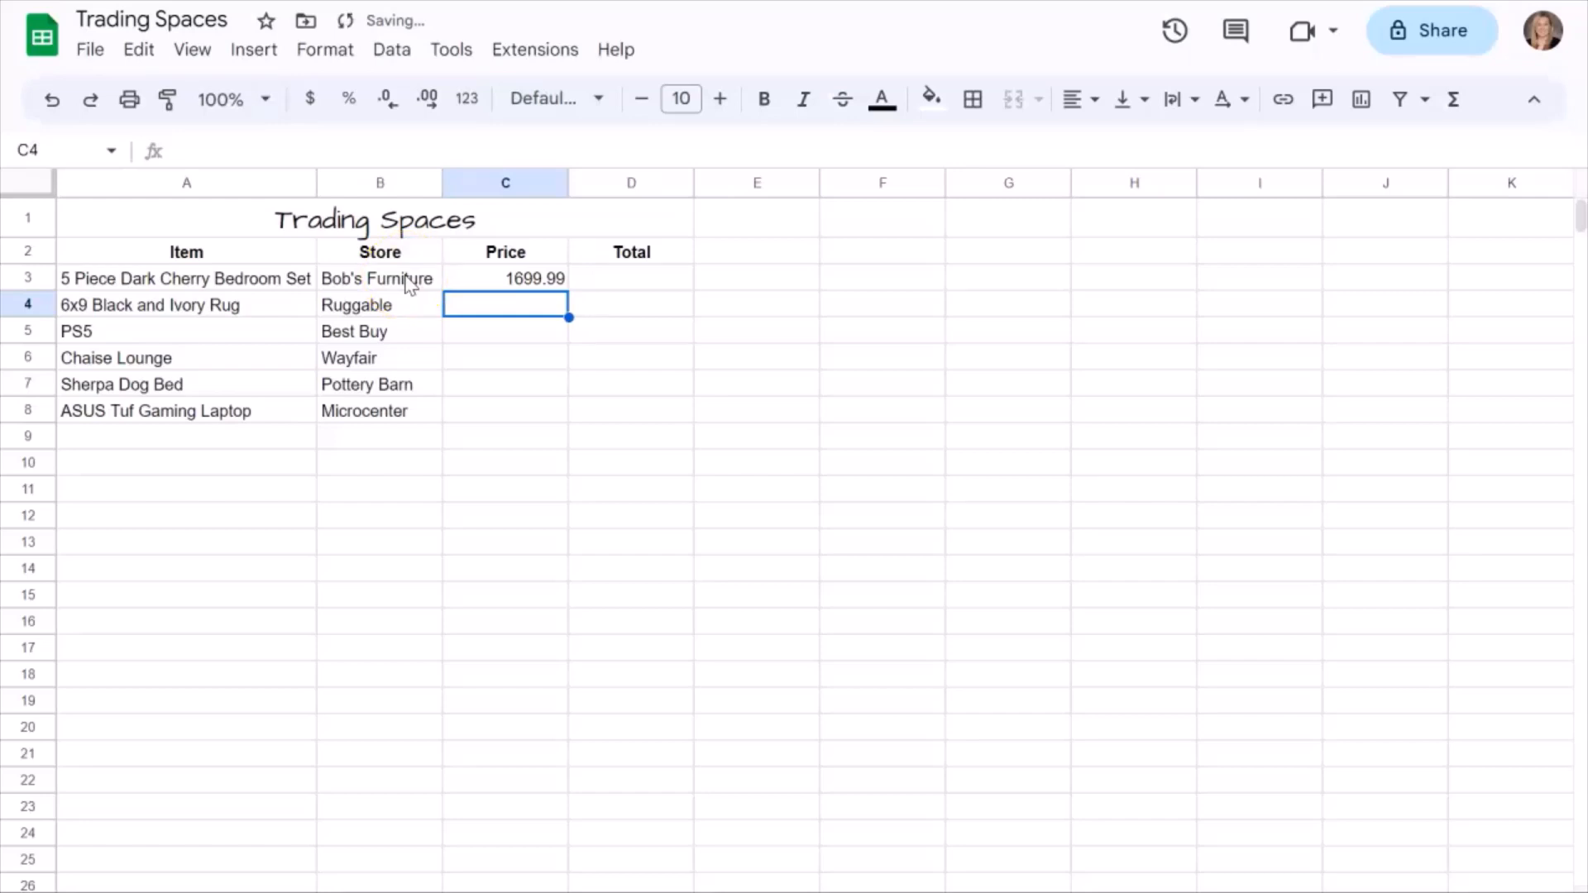
# Enter the rug's price, 399, in cell C4.
pyautogui.write('3')
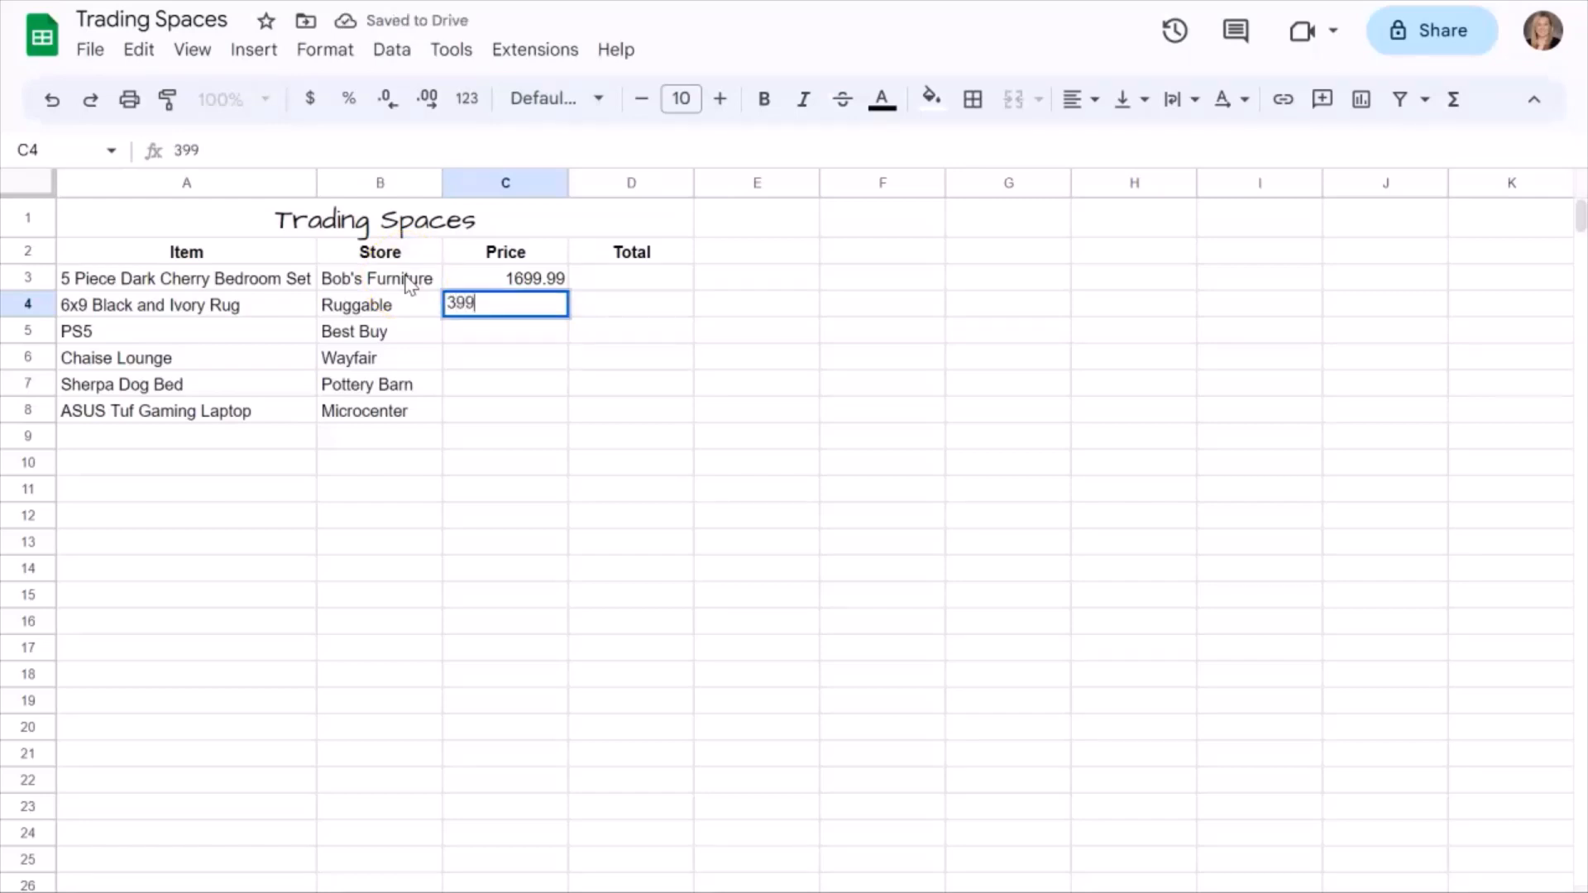
pyautogui.write('99')
pyautogui.press('Return')
# Enter the formula =4500-C3 in D3 to subtract the bedroom set's price from the budget, and dismiss the suggested autofill.
pyautogui.click(630, 280)
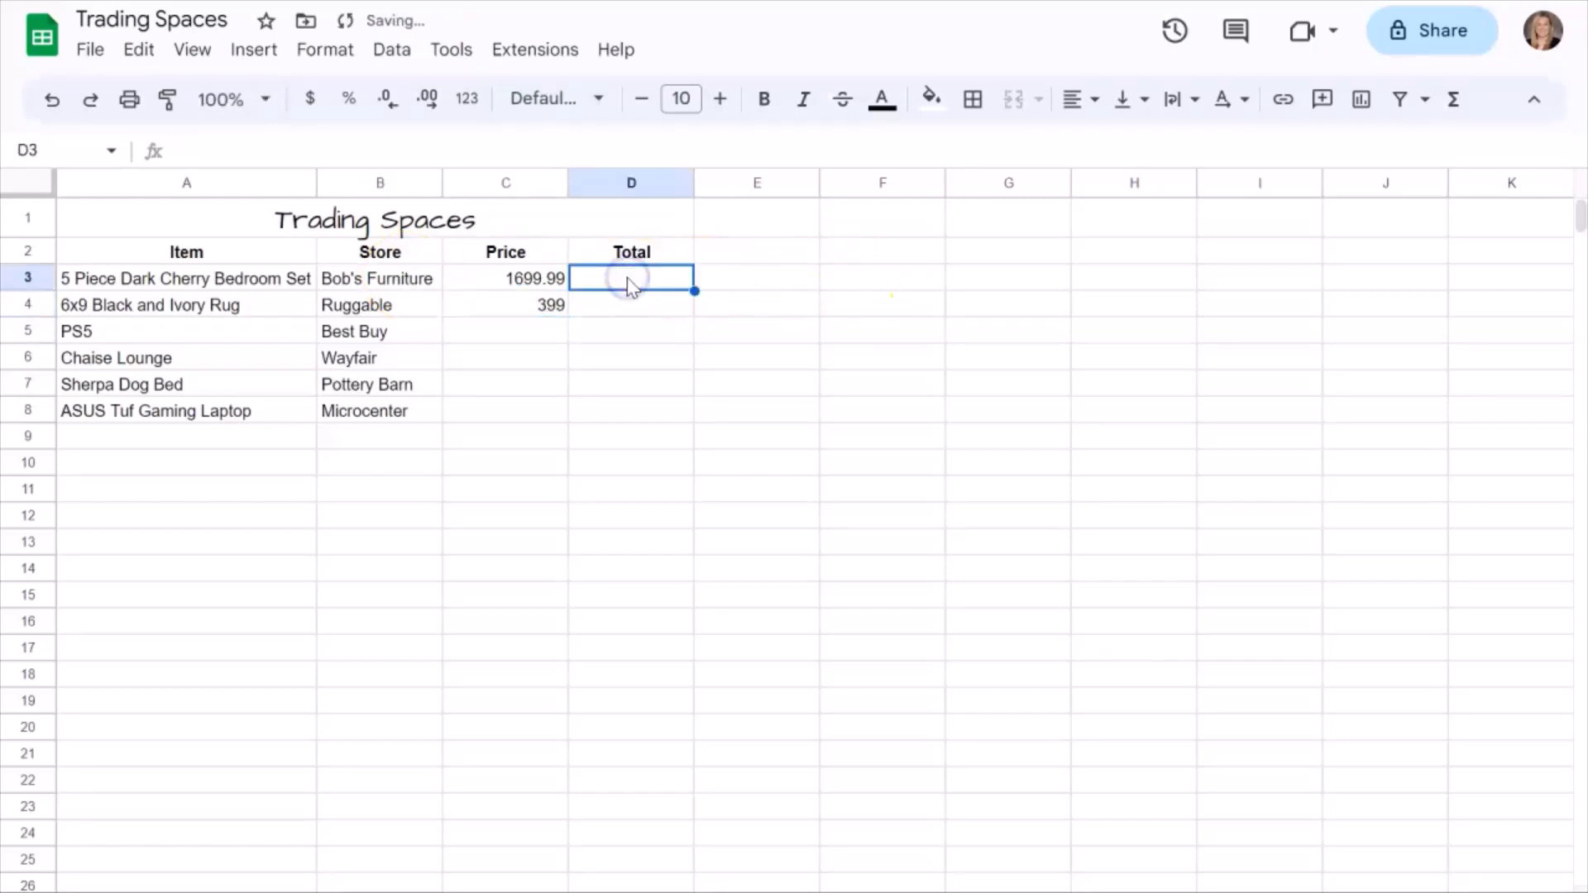
pyautogui.write('=45')
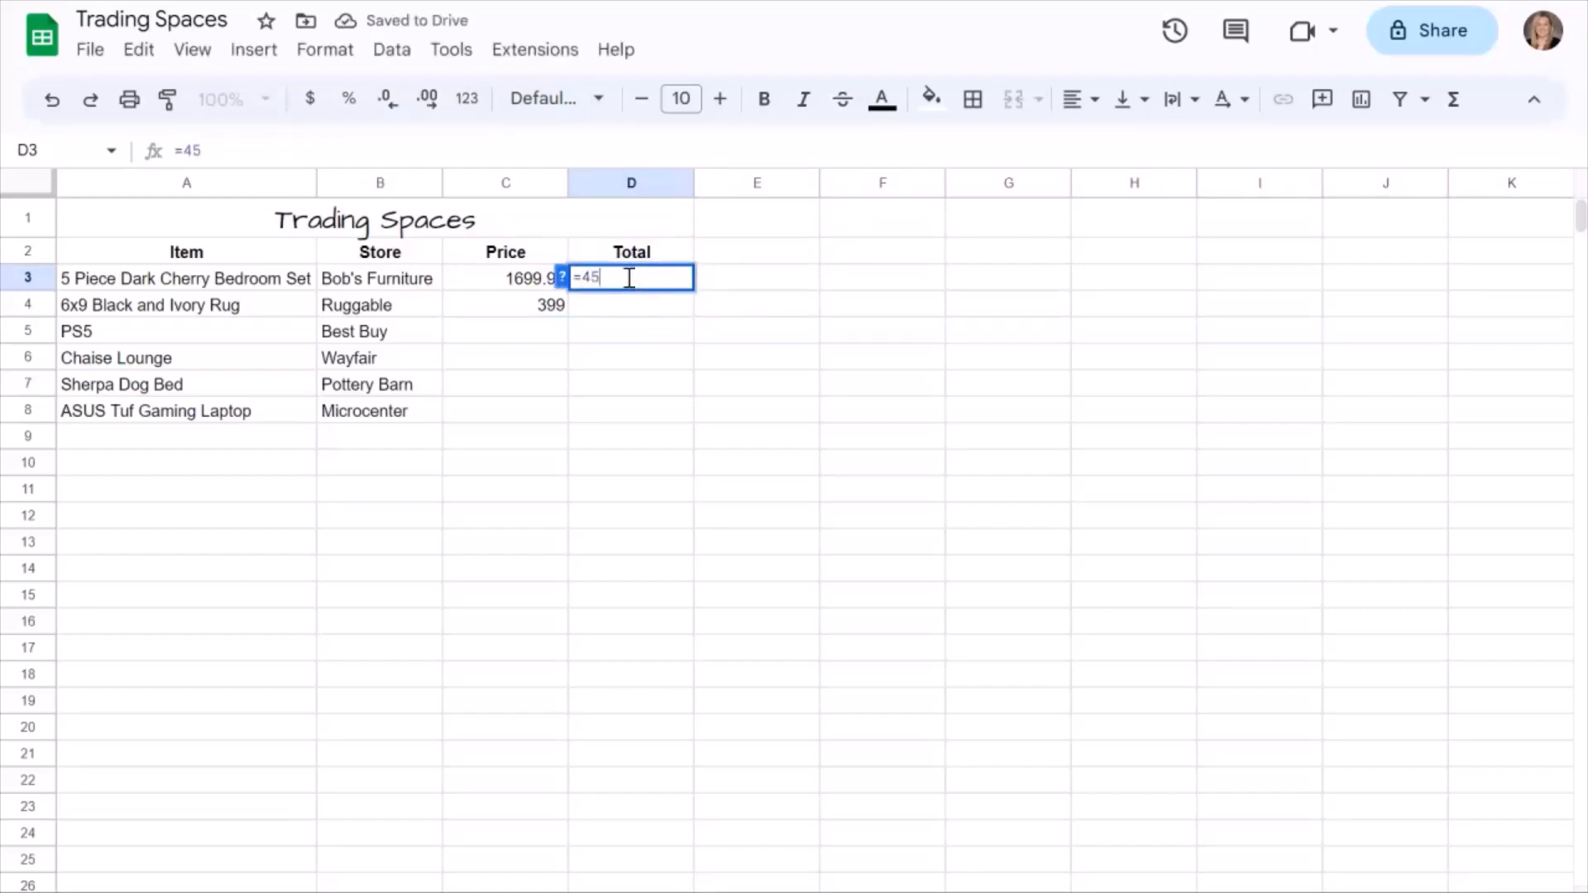
pyautogui.write('00-')
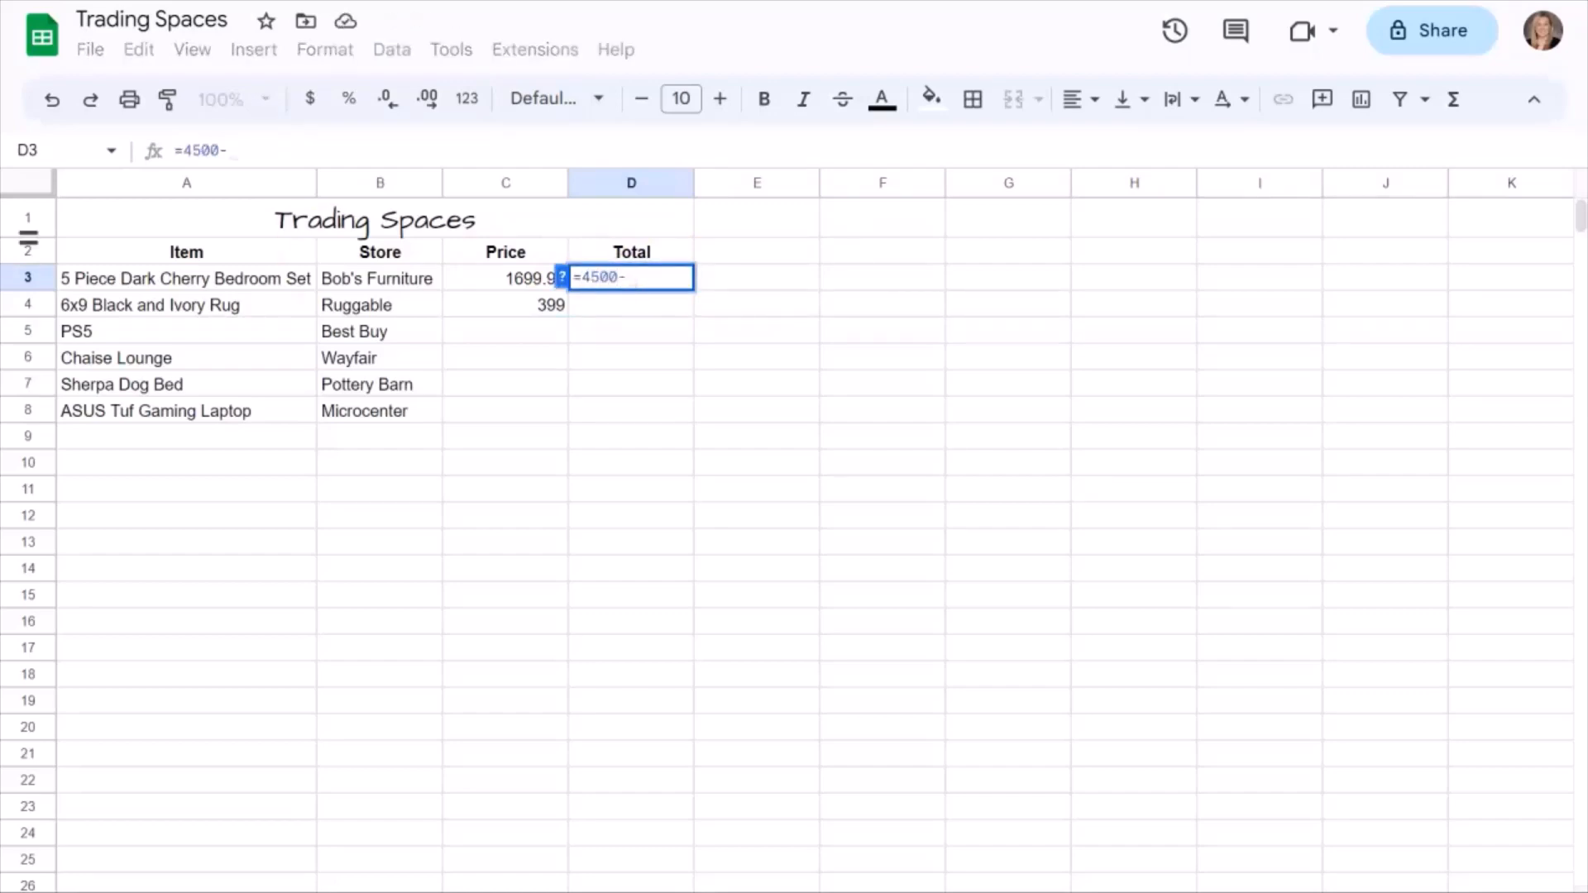
pyautogui.click(499, 280)
pyautogui.press('Return')
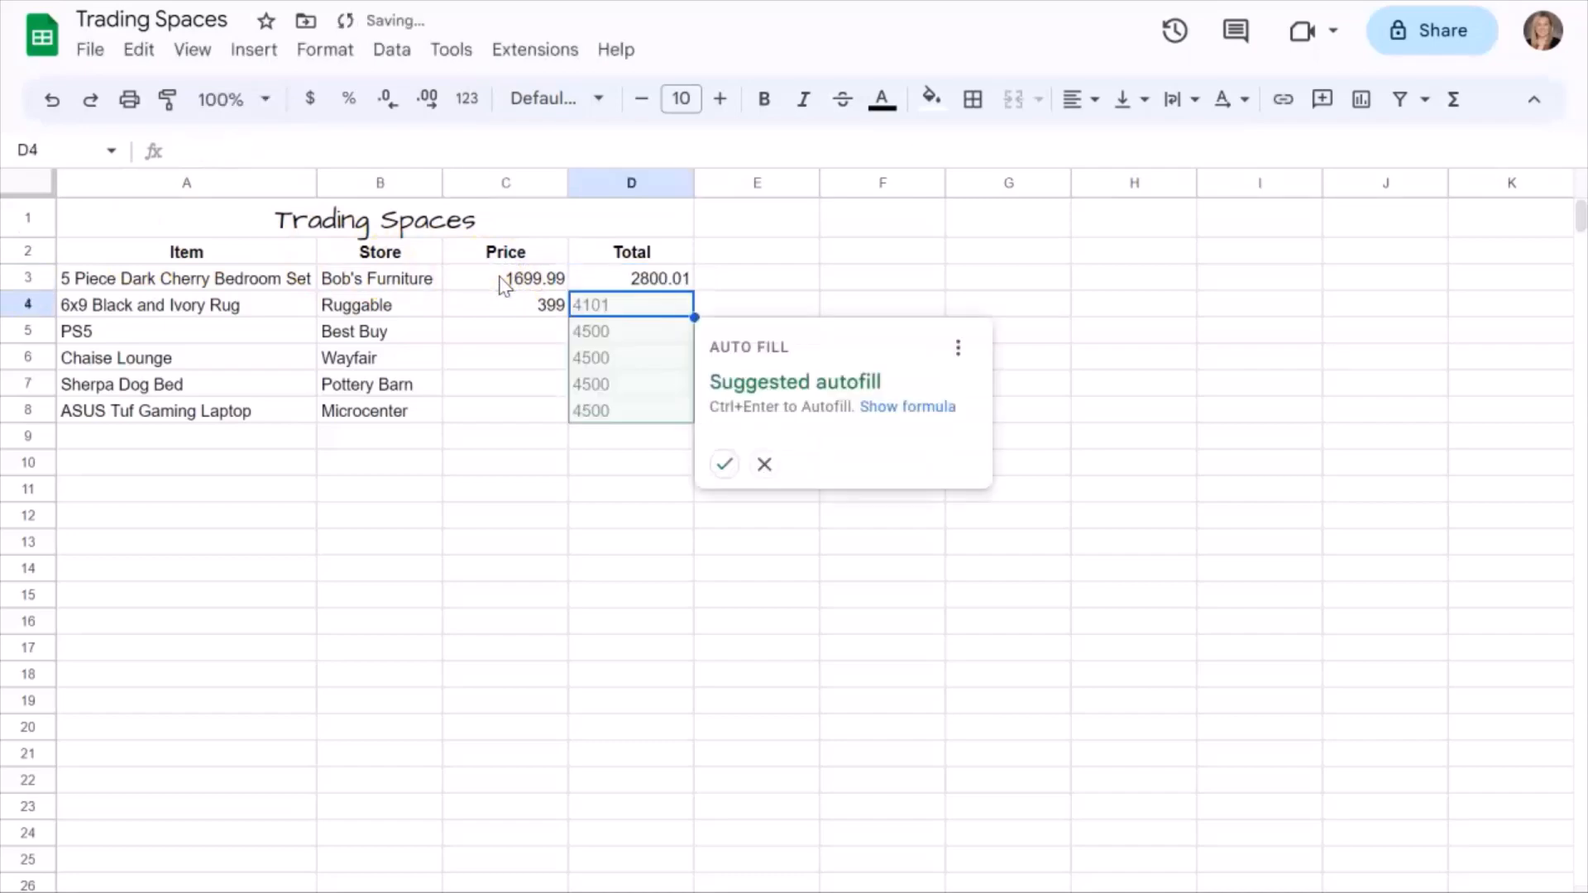
pyautogui.click(643, 385)
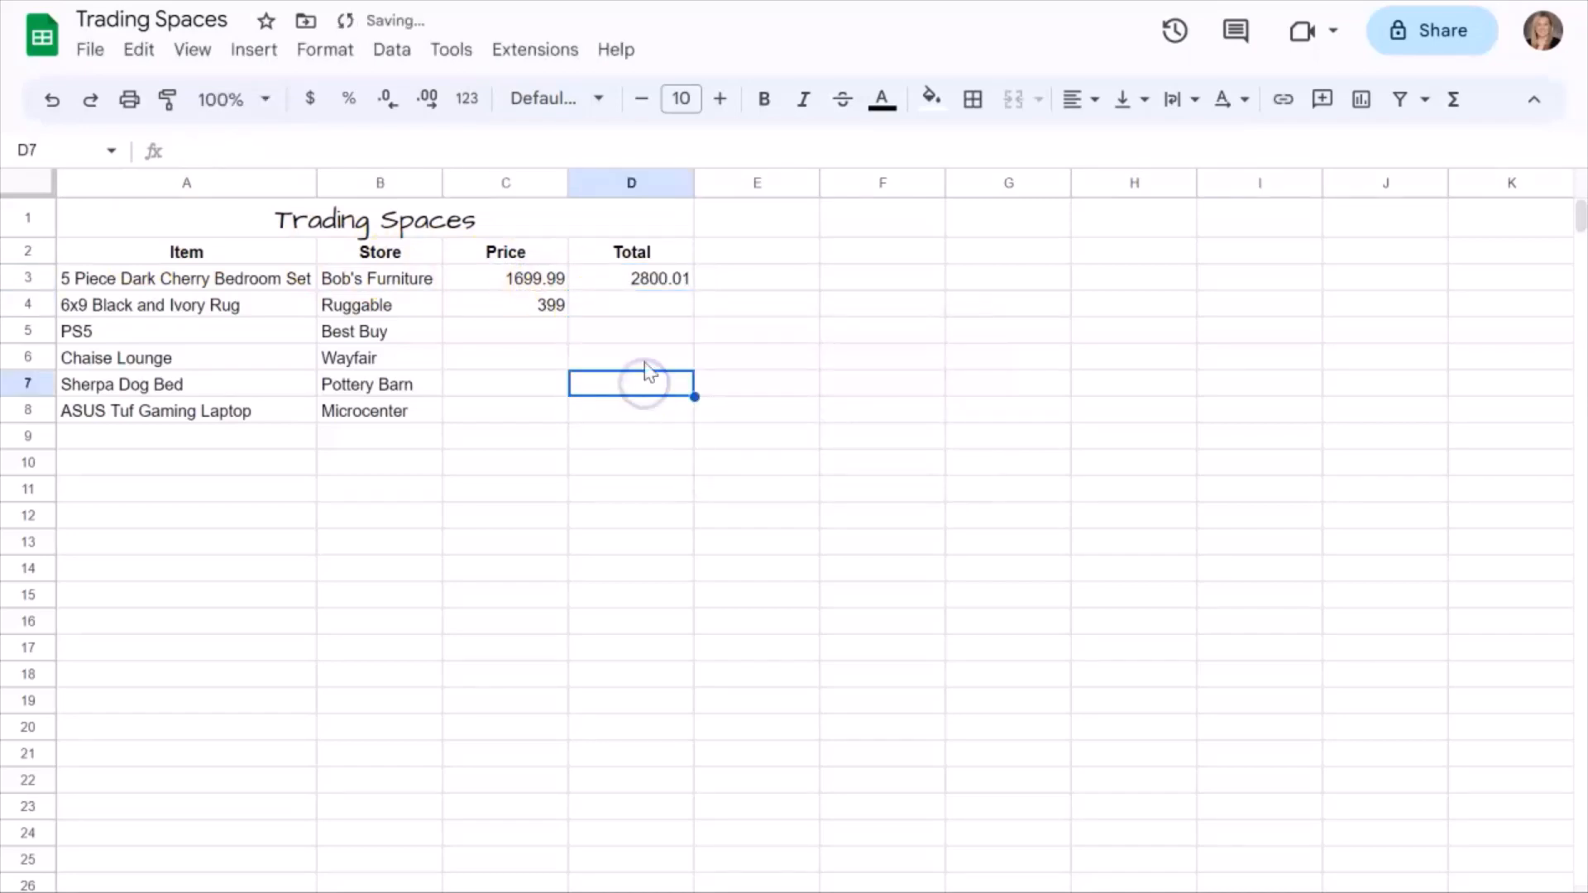
pyautogui.click(629, 303)
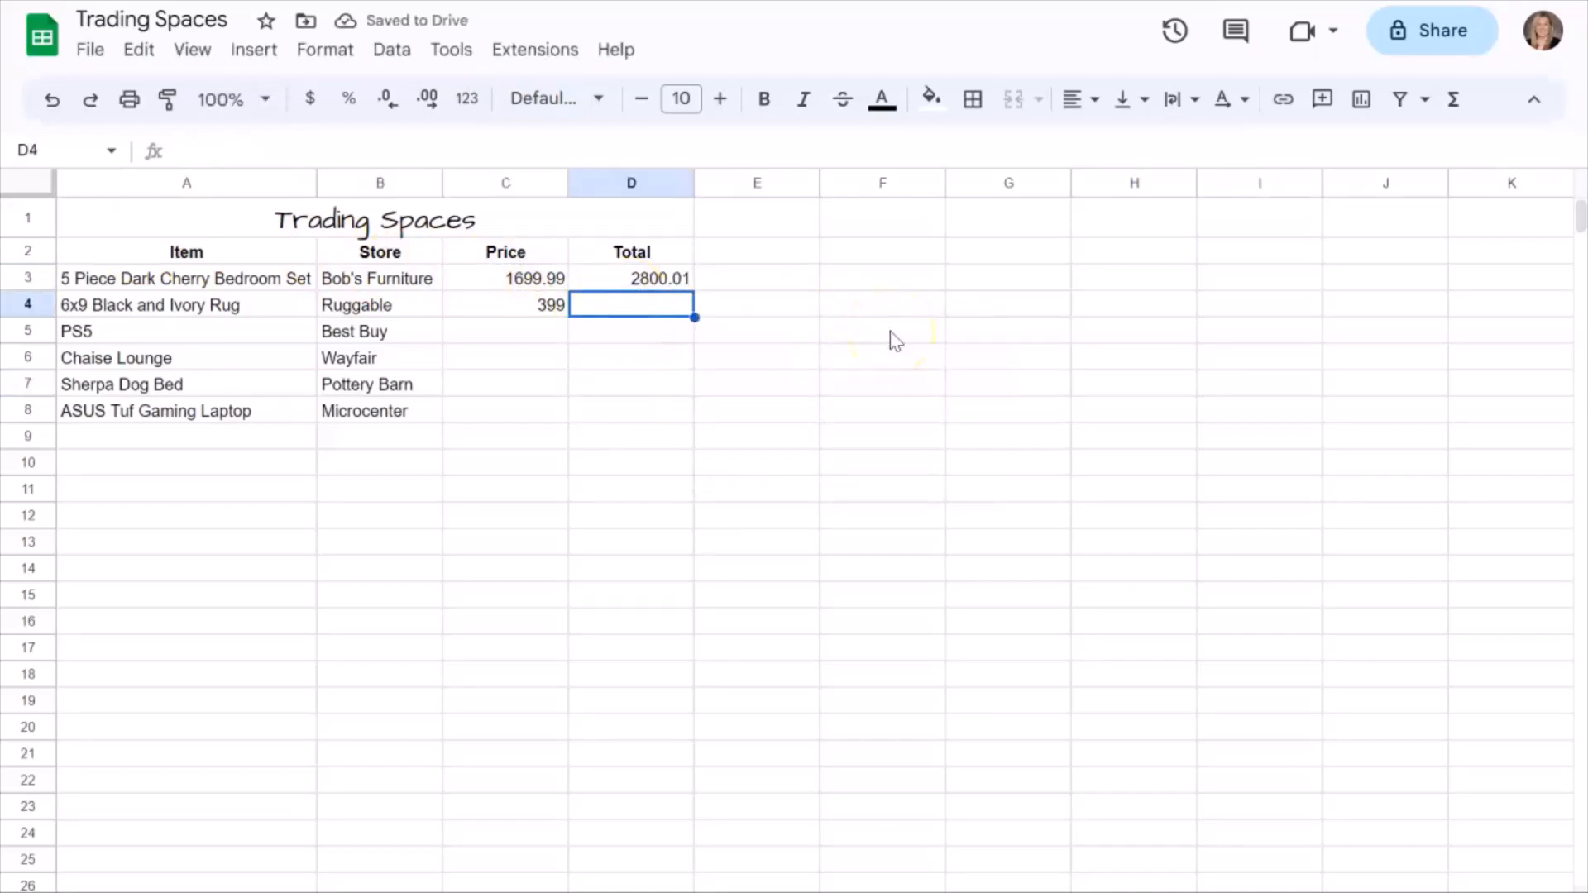
# Enter the PS5's price, 399, in cell C5.
pyautogui.click(538, 330)
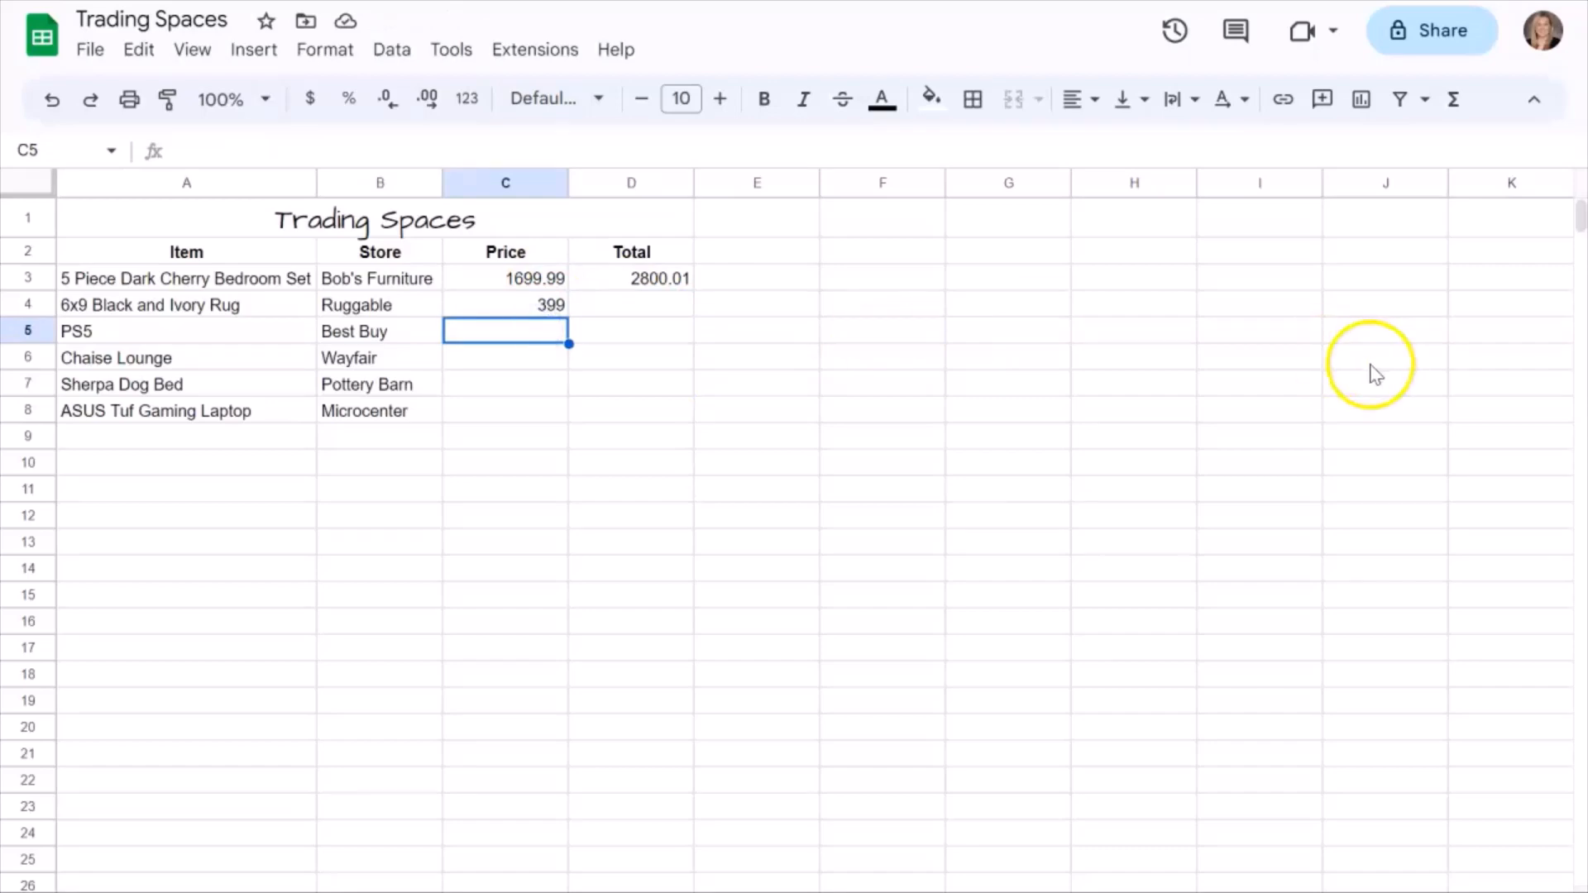
pyautogui.write('399')
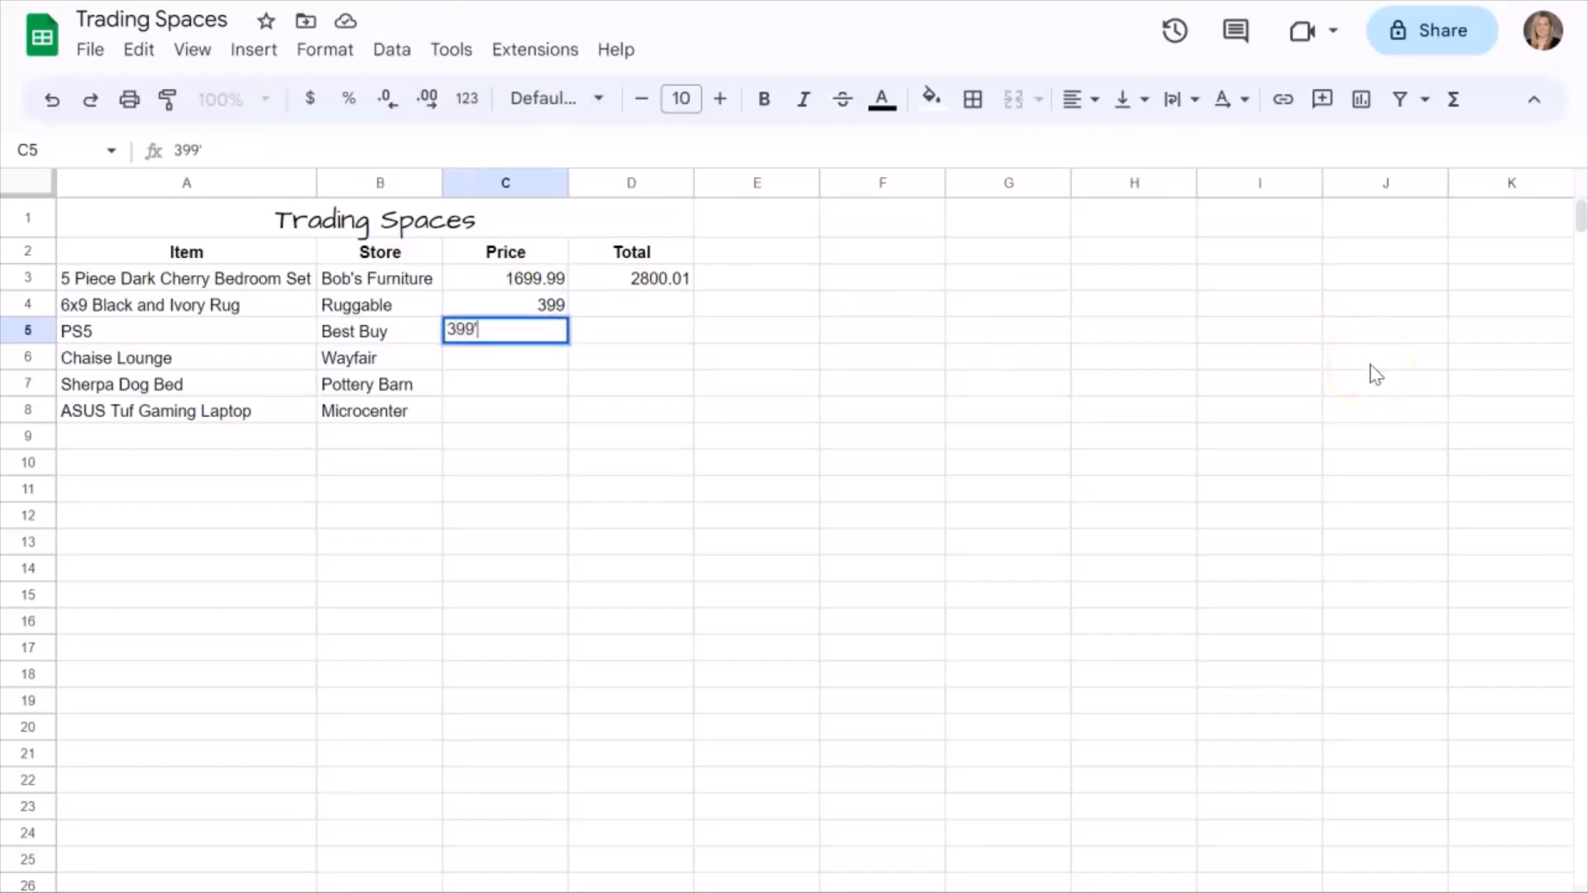
pyautogui.press('Return')
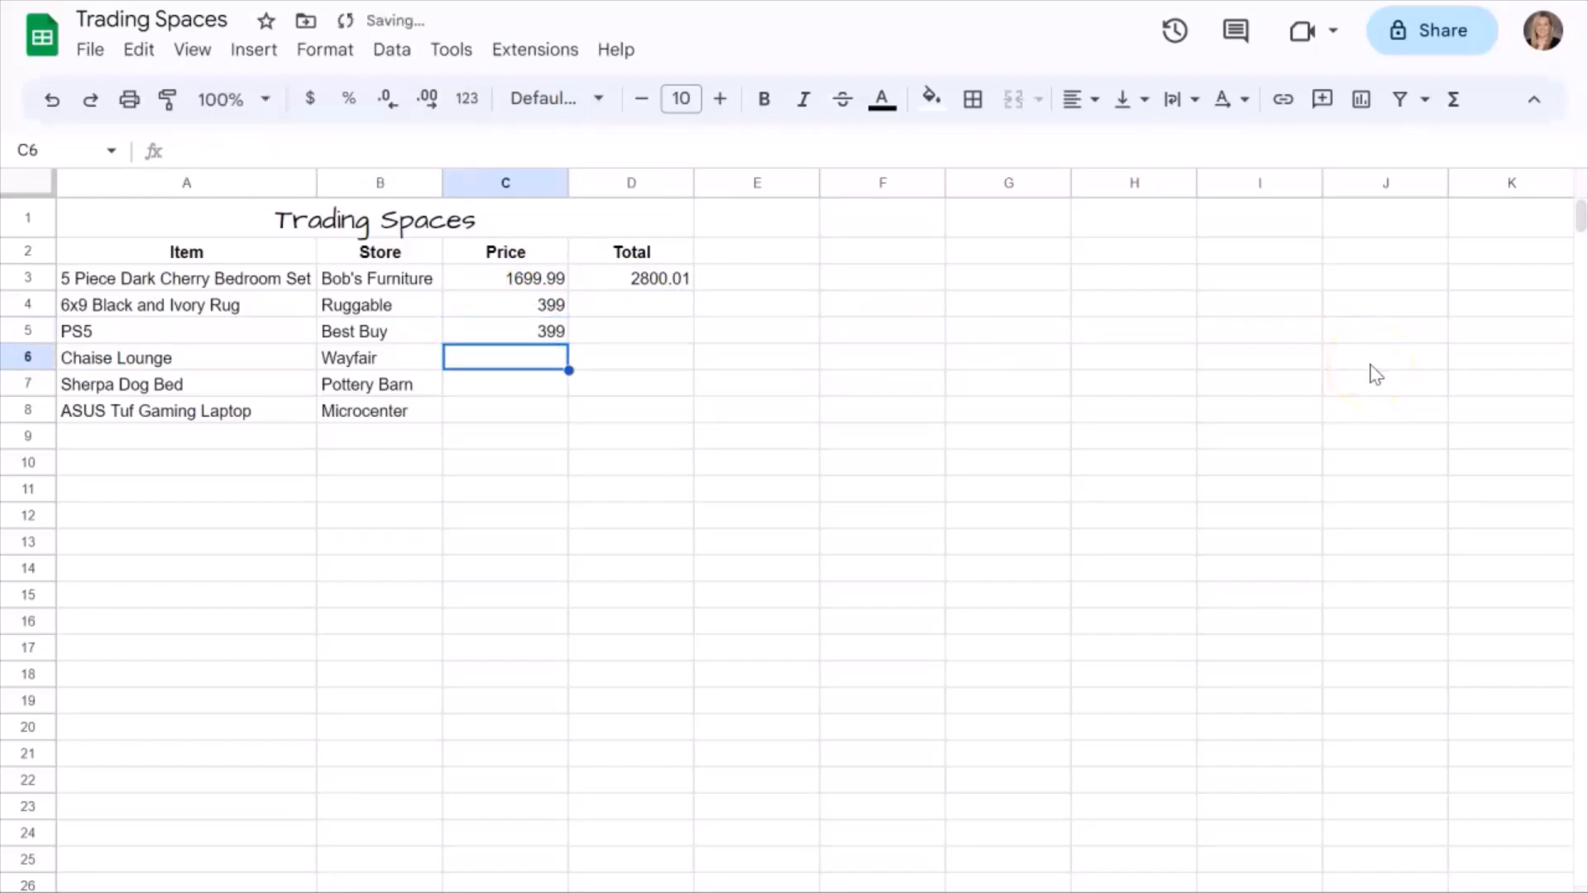
# Enter the formula =D3-C4 in D4 to subtract the rug's price from the previous total.
pyautogui.click(673, 308)
pyautogui.write('=')
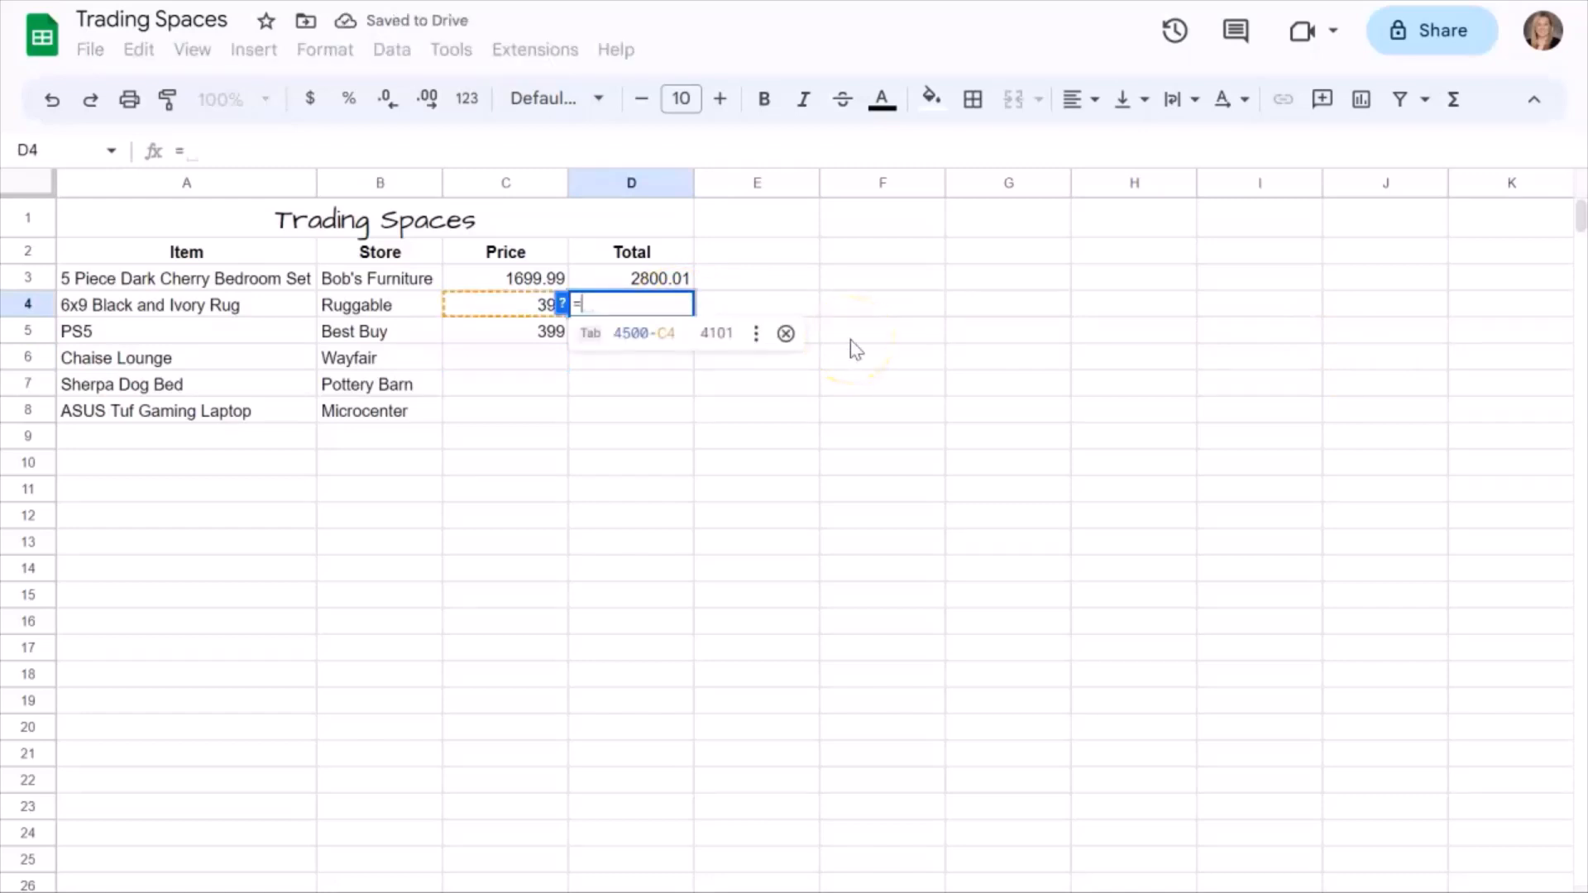
pyautogui.click(654, 280)
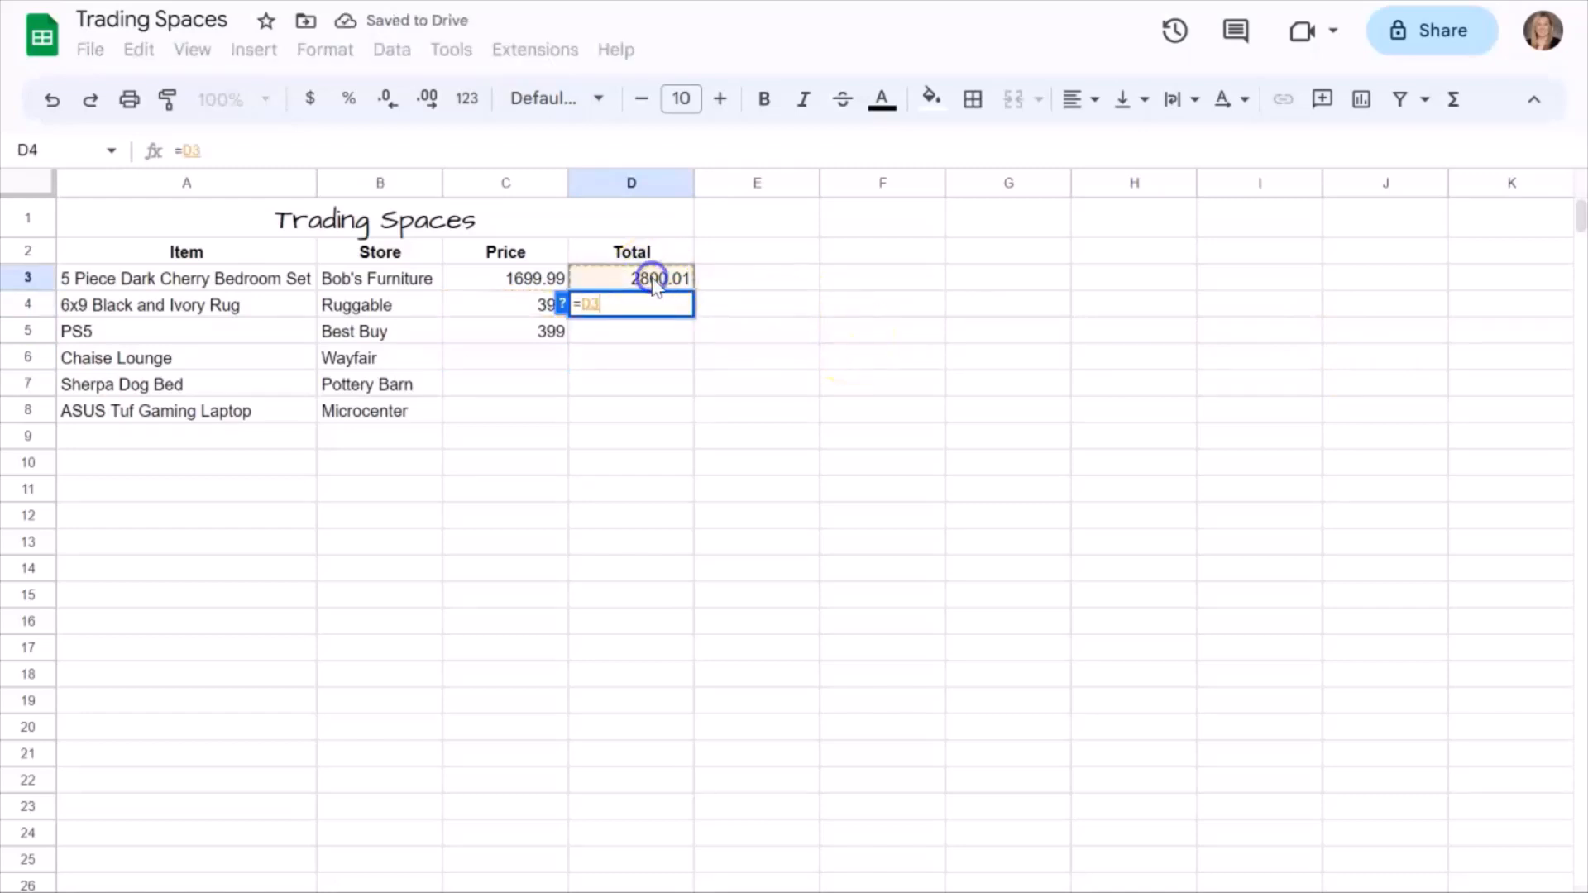
pyautogui.write('-')
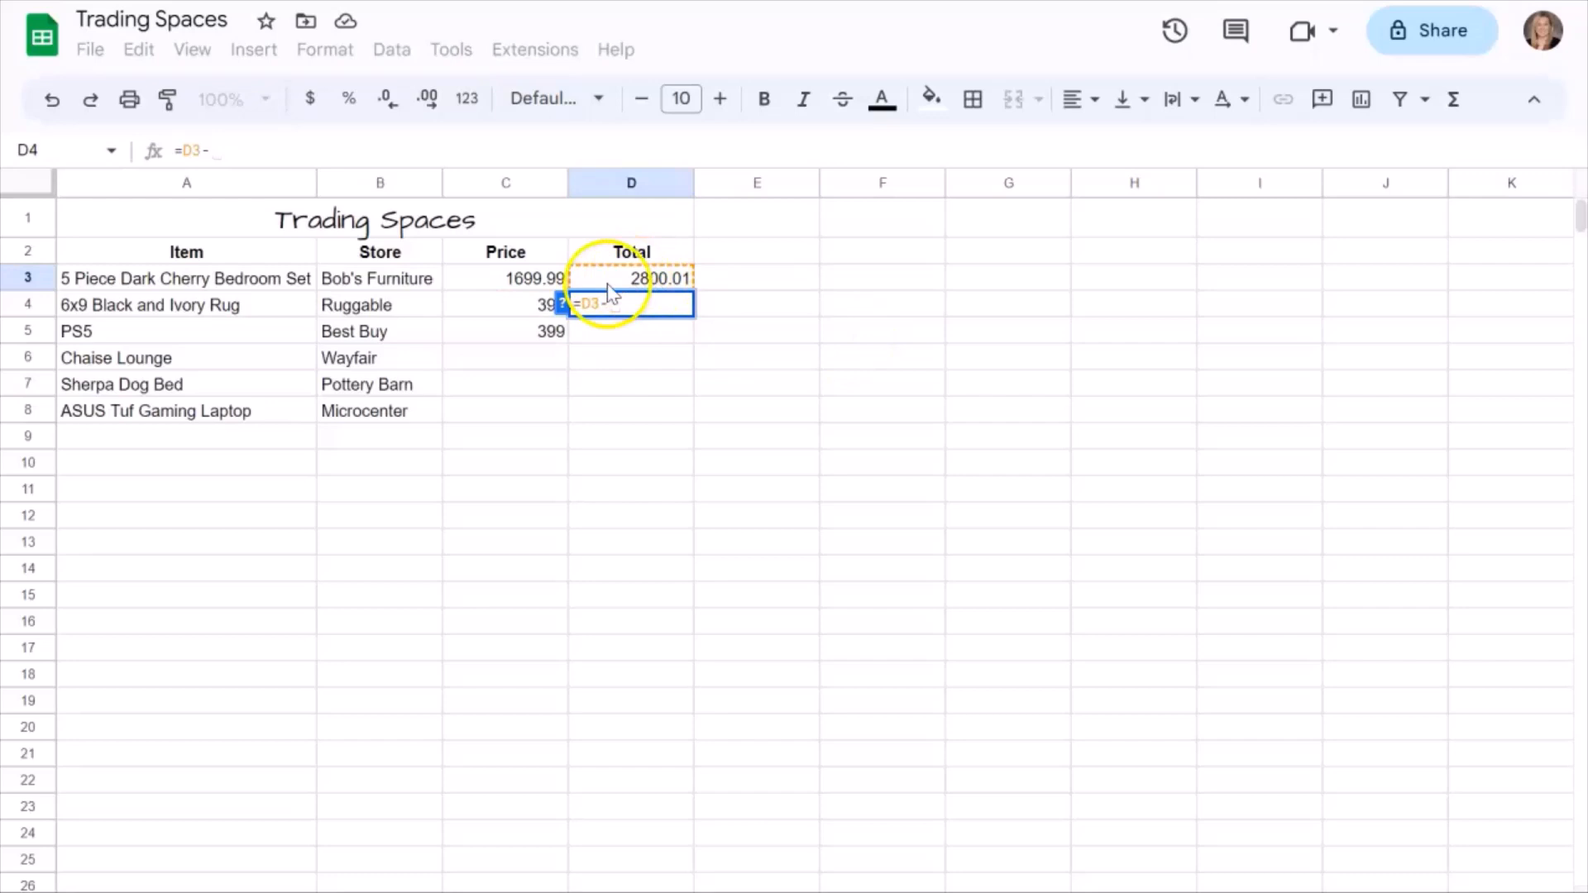
pyautogui.click(530, 315)
pyautogui.press('Return')
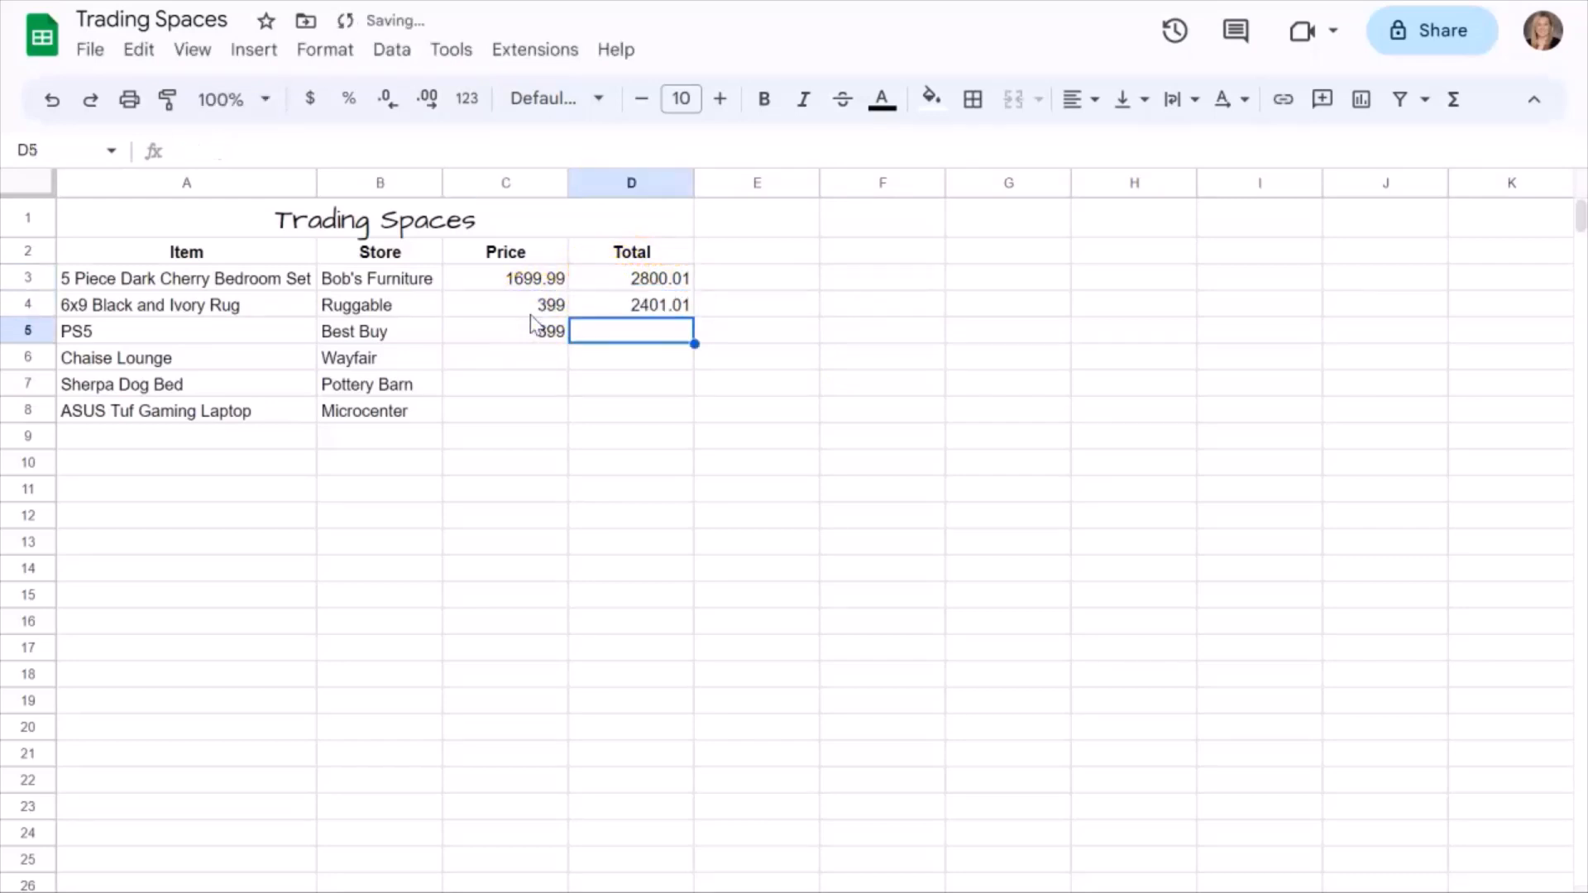
# Fill the running-total formula from D4 down through D8.
pyautogui.click(656, 307)
pyautogui.moveTo(695, 319); pyautogui.dragTo(675, 394)
# Enter the remaining prices: 569.99 for the chaise lounge in C6, 399 for the dog bed in C7 and 899.99 for the laptop in C8.
pyautogui.click(539, 361)
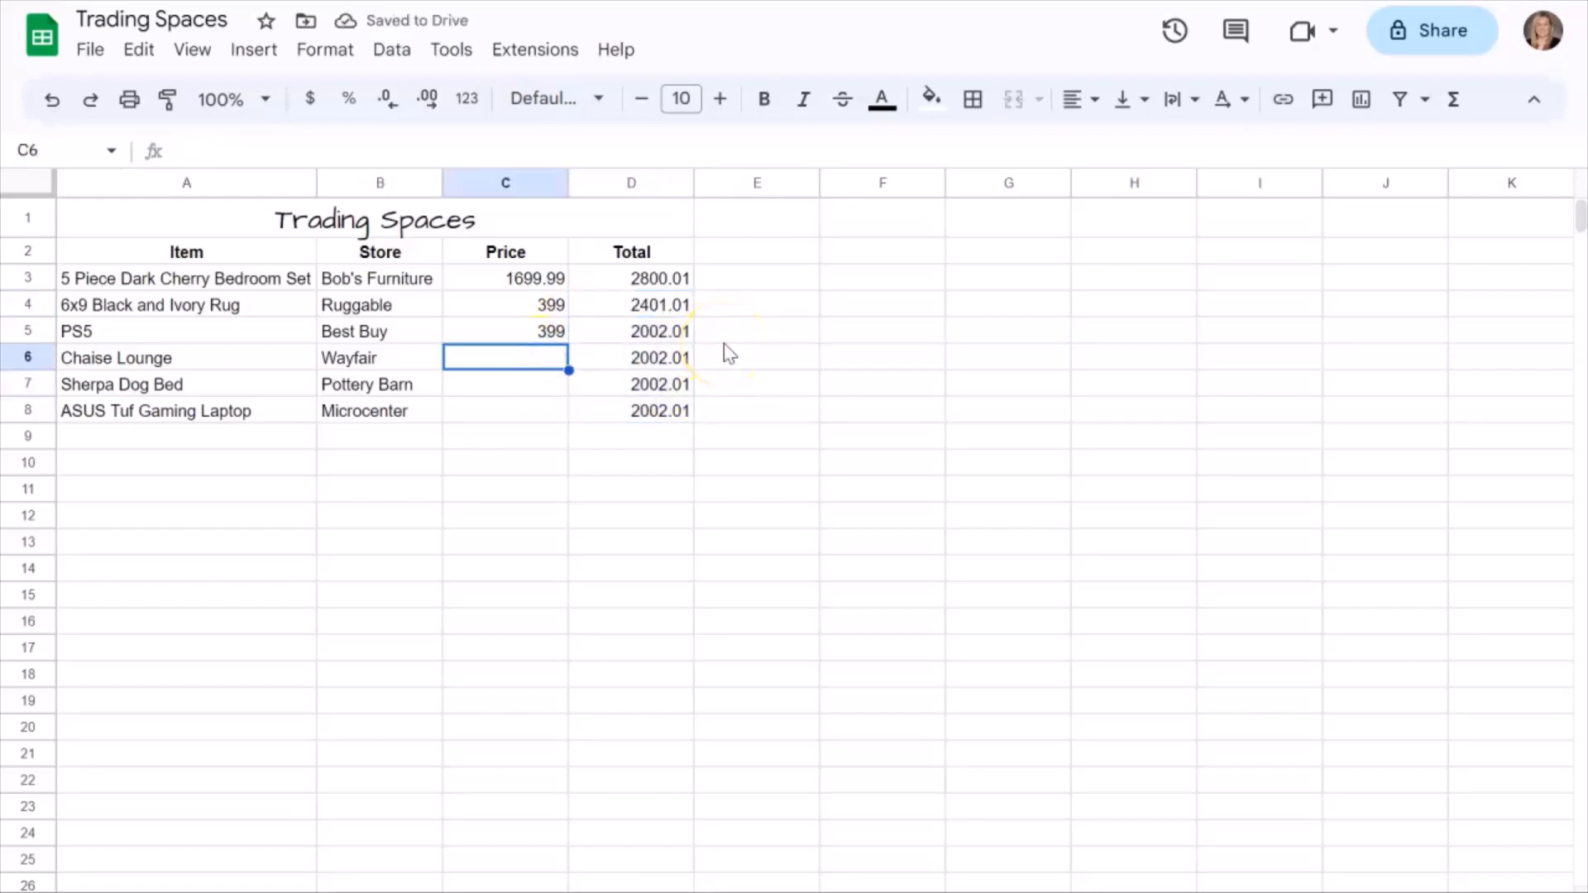
pyautogui.write('569.99')
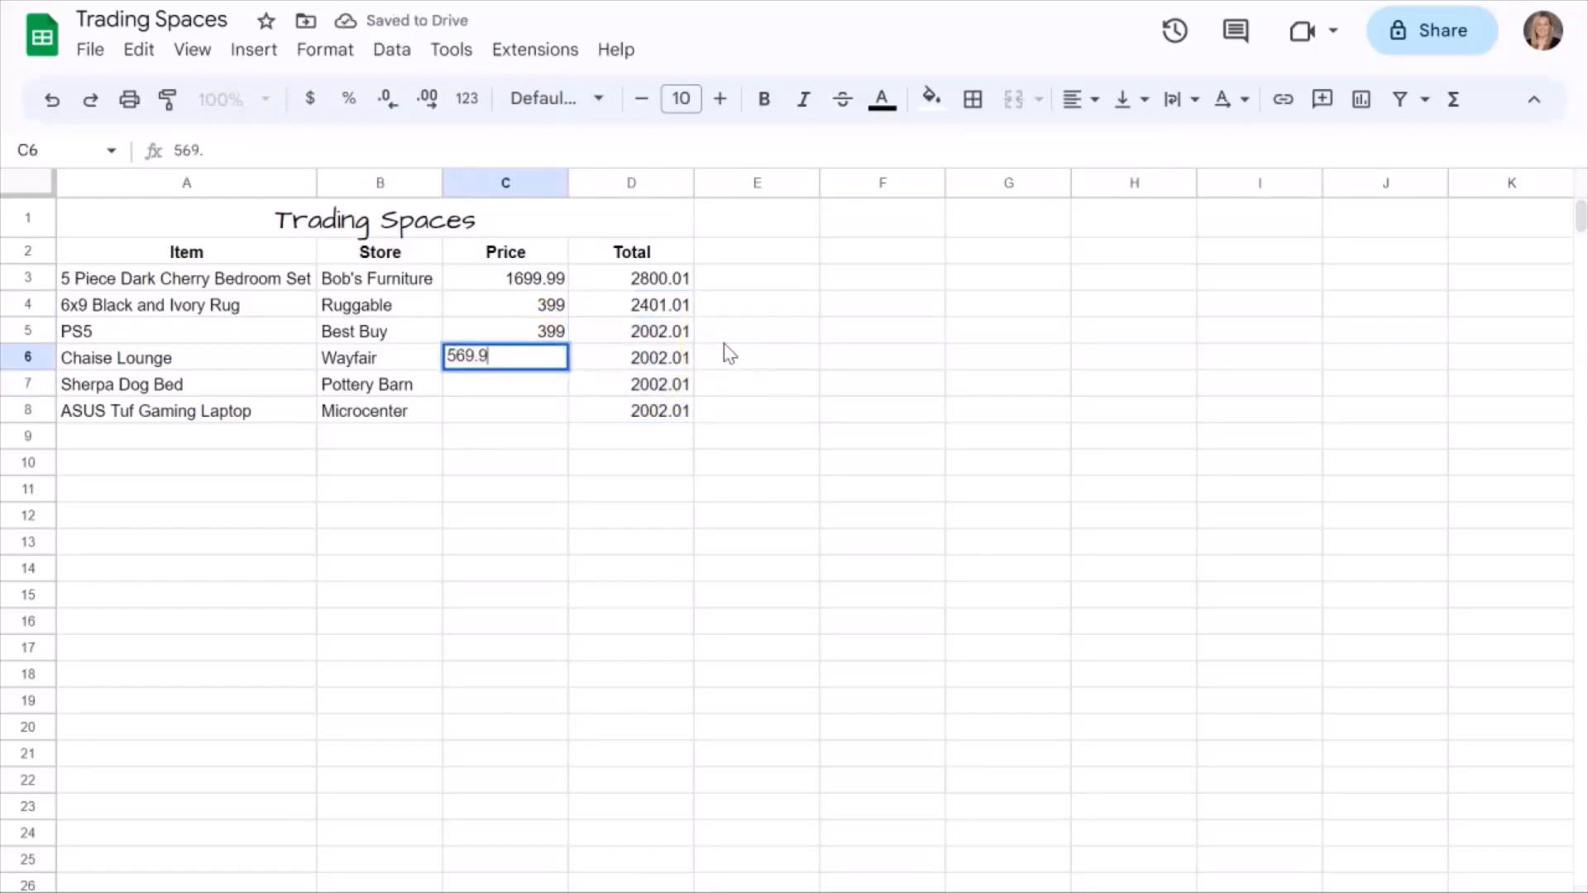
pyautogui.press('Return')
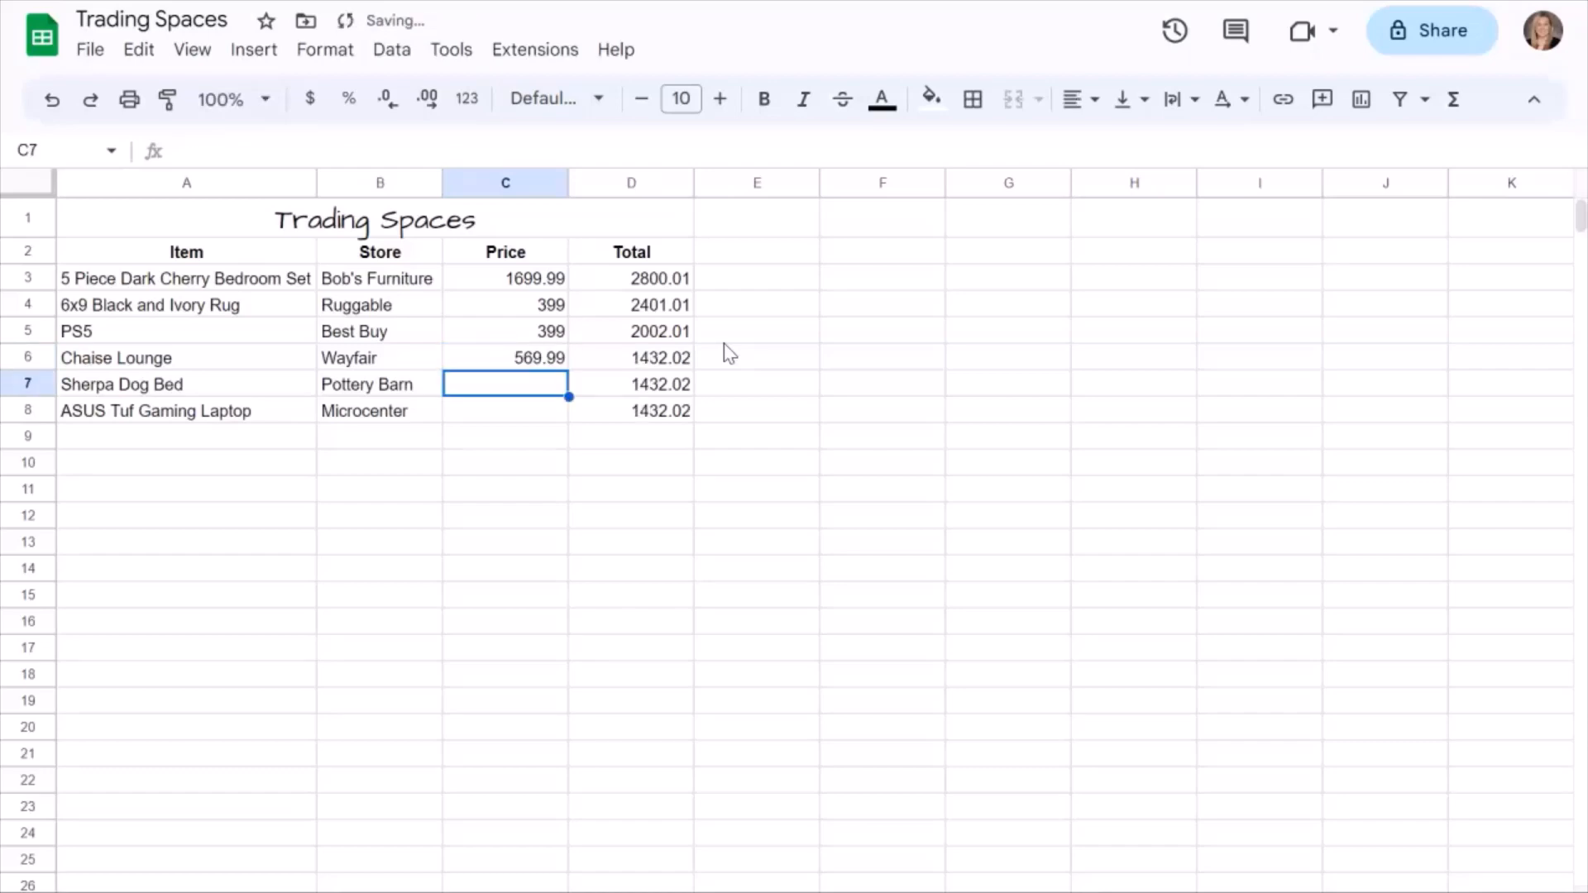
pyautogui.write('399')
pyautogui.press('Return')
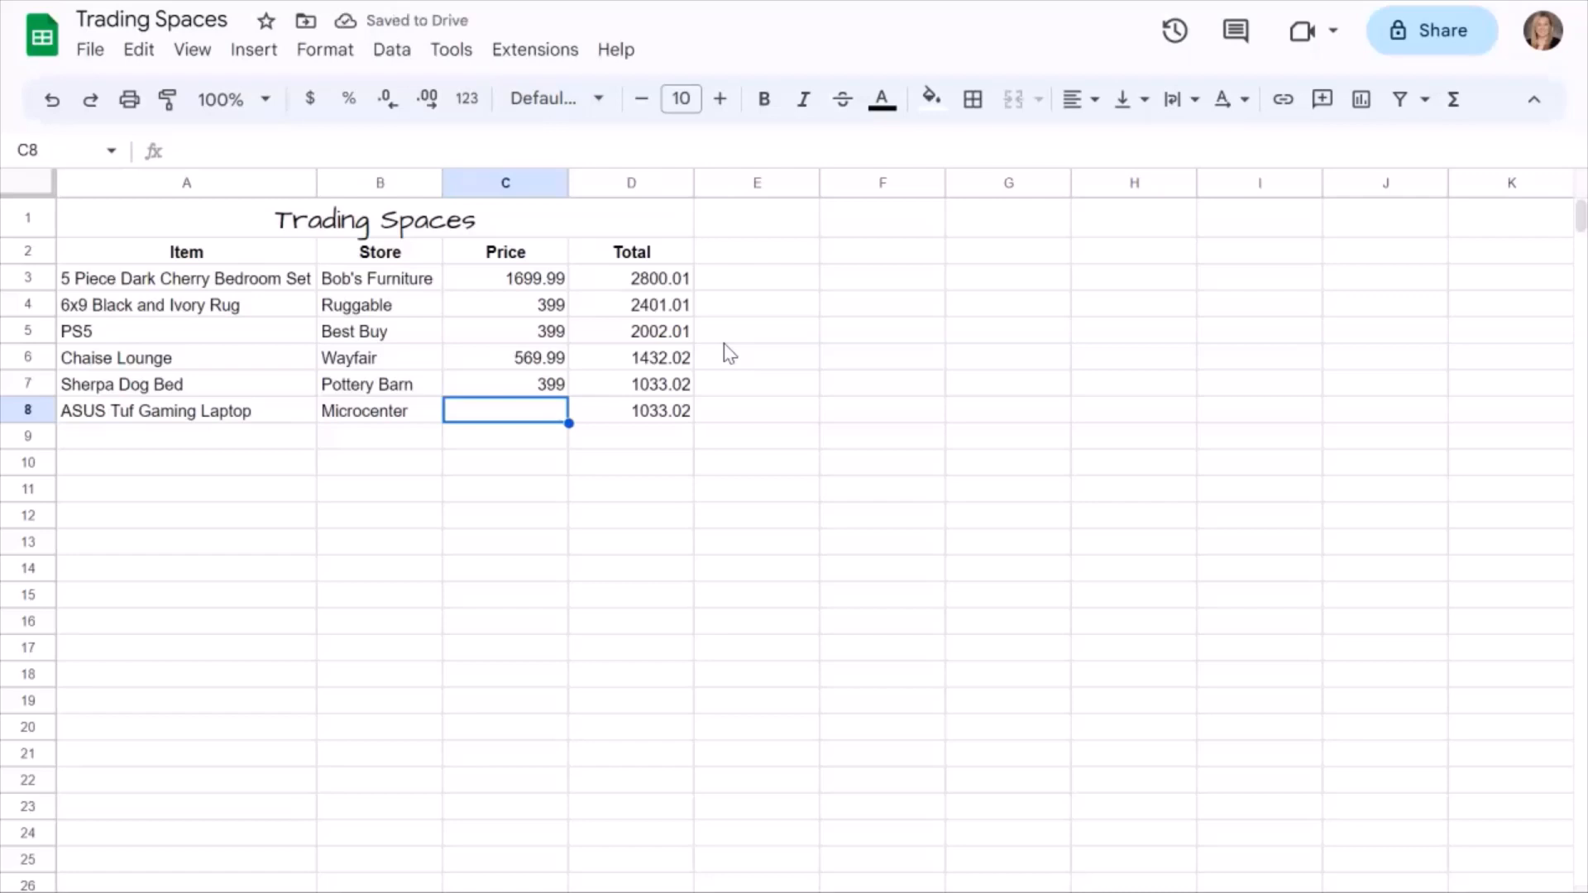
pyautogui.write('899')
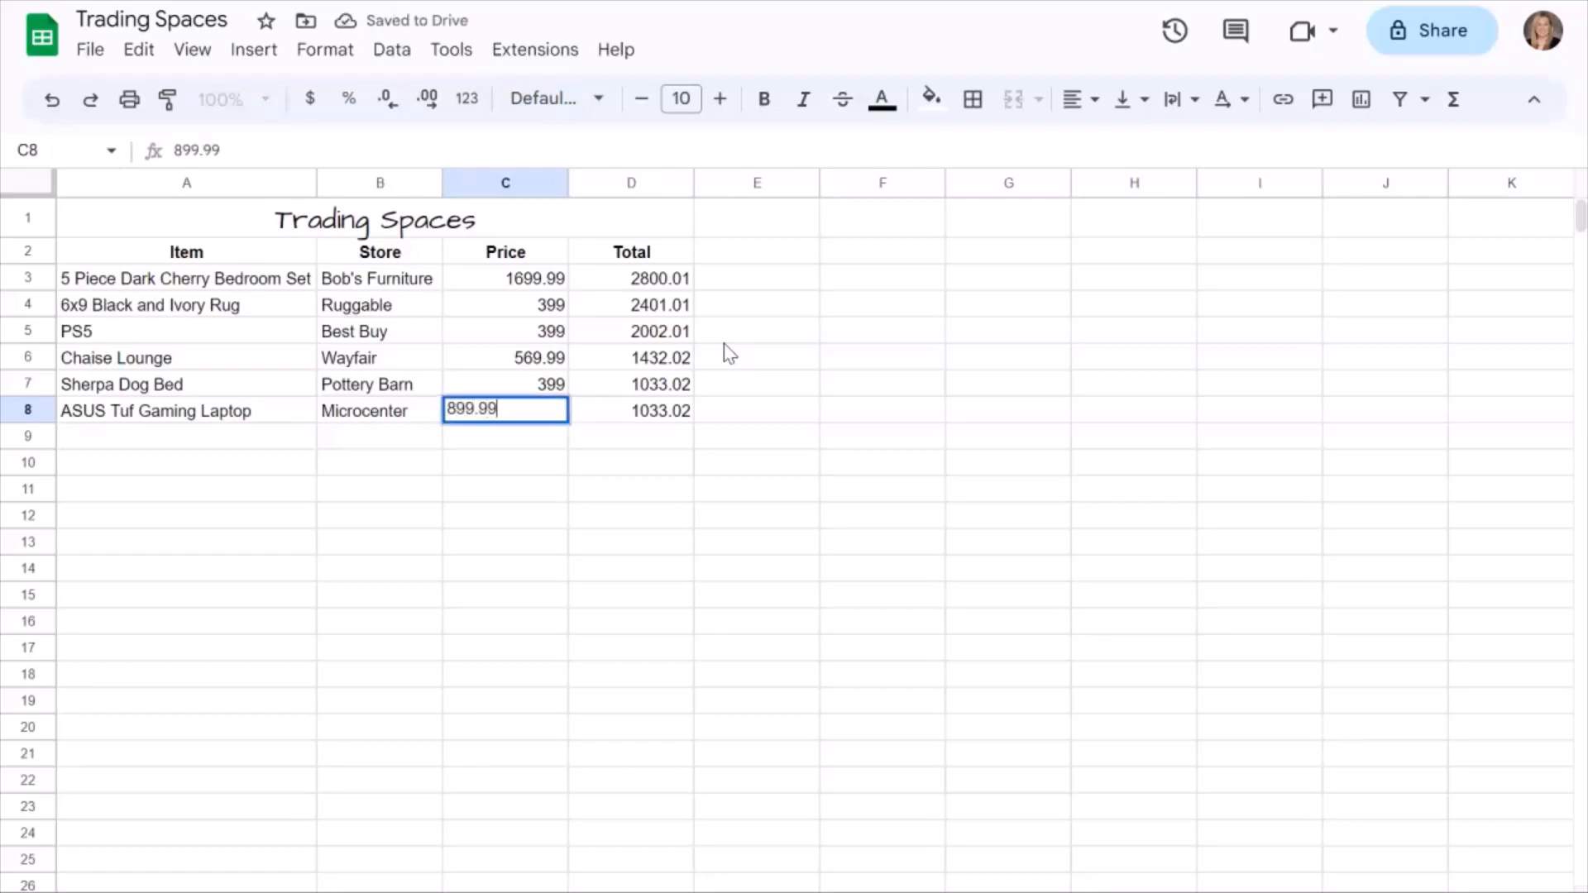
pyautogui.write('.99')
pyautogui.press('Return')
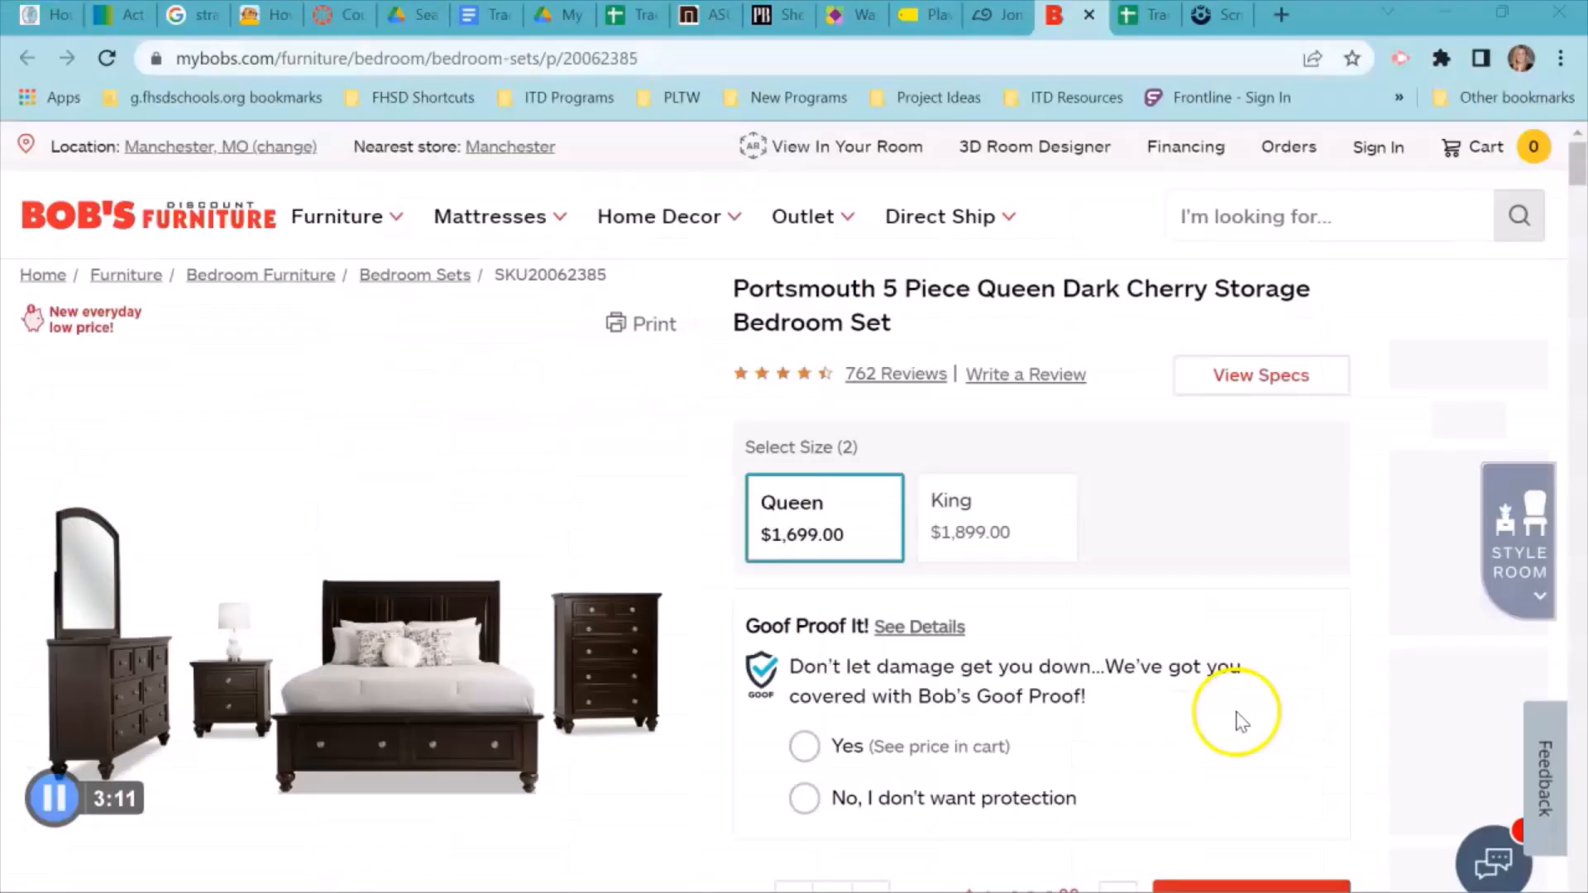
# Copy the Bob's Furniture bedroom set page address and insert it as a link on the bedroom set name in A3.
pyautogui.rightClick(556, 60)
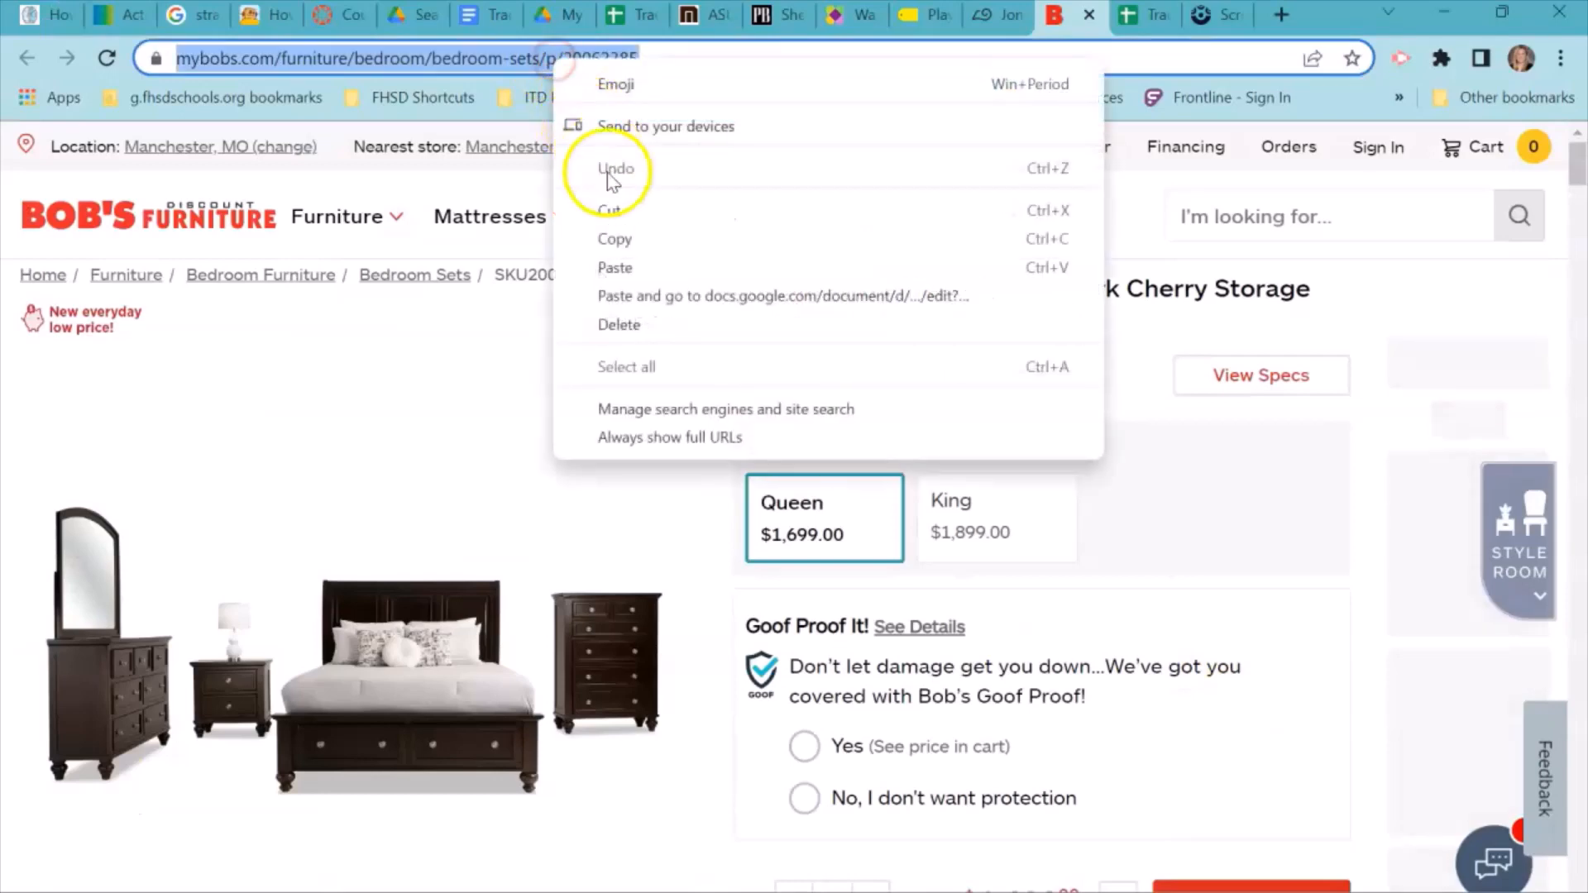
pyautogui.click(613, 239)
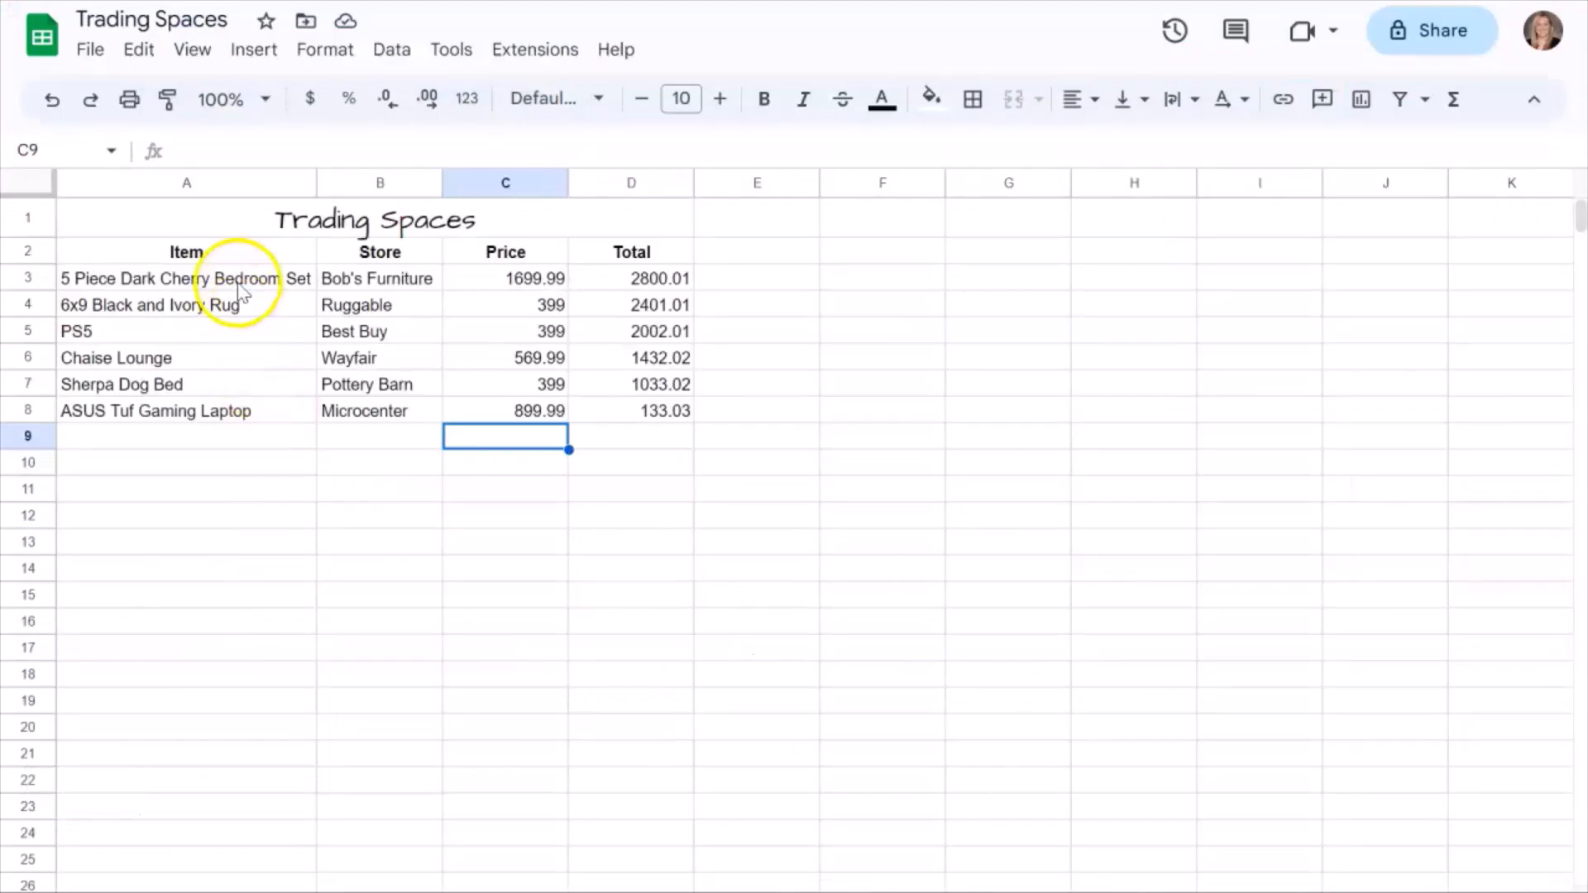
pyautogui.click(232, 279)
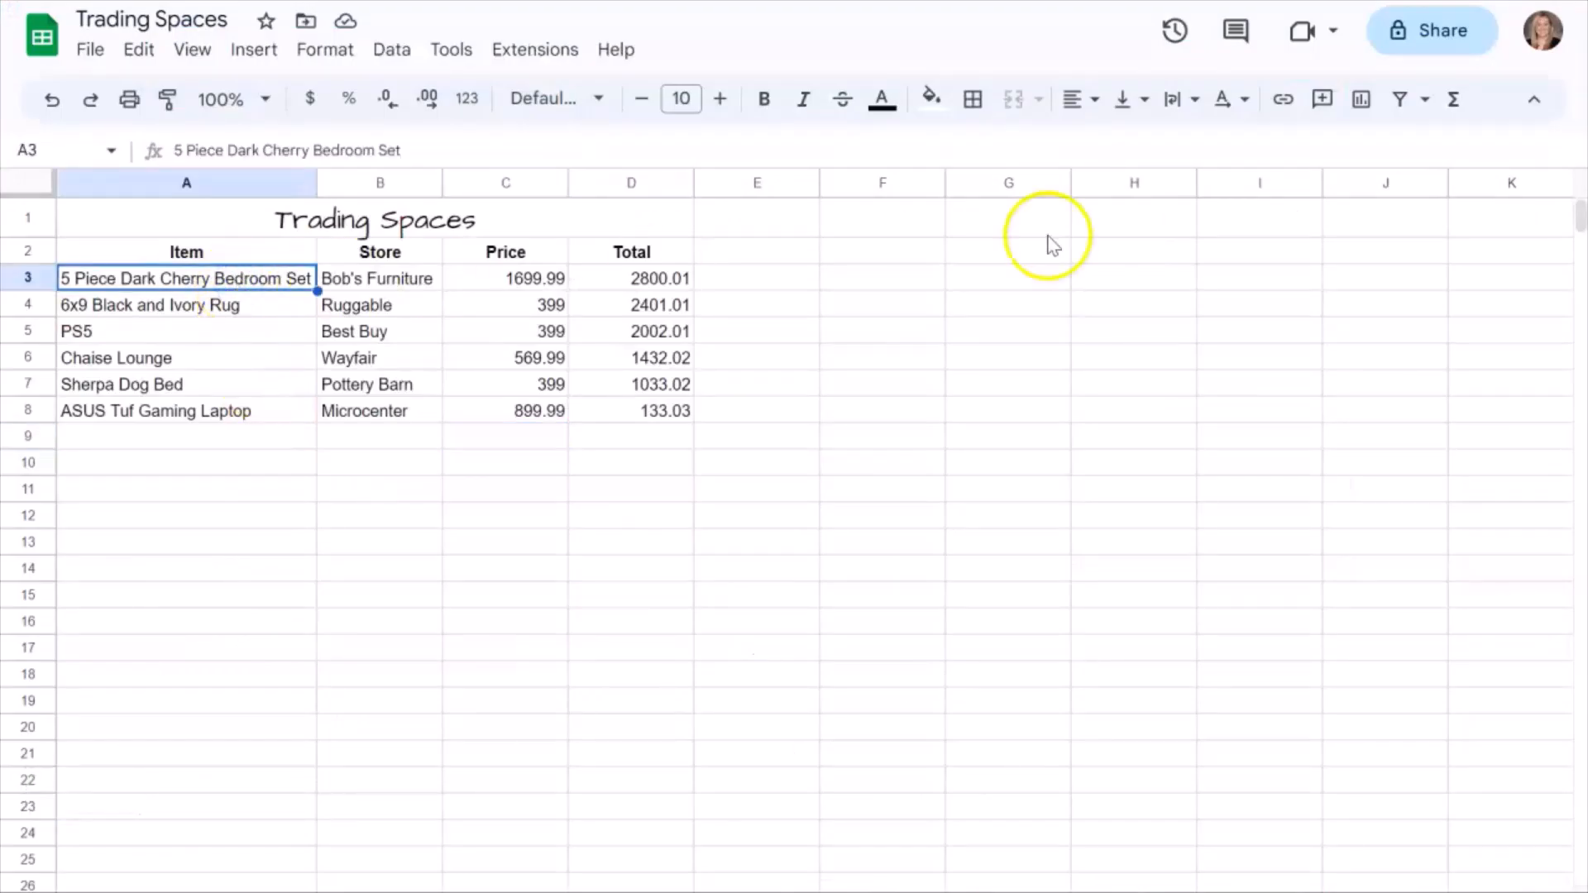
pyautogui.click(1282, 100)
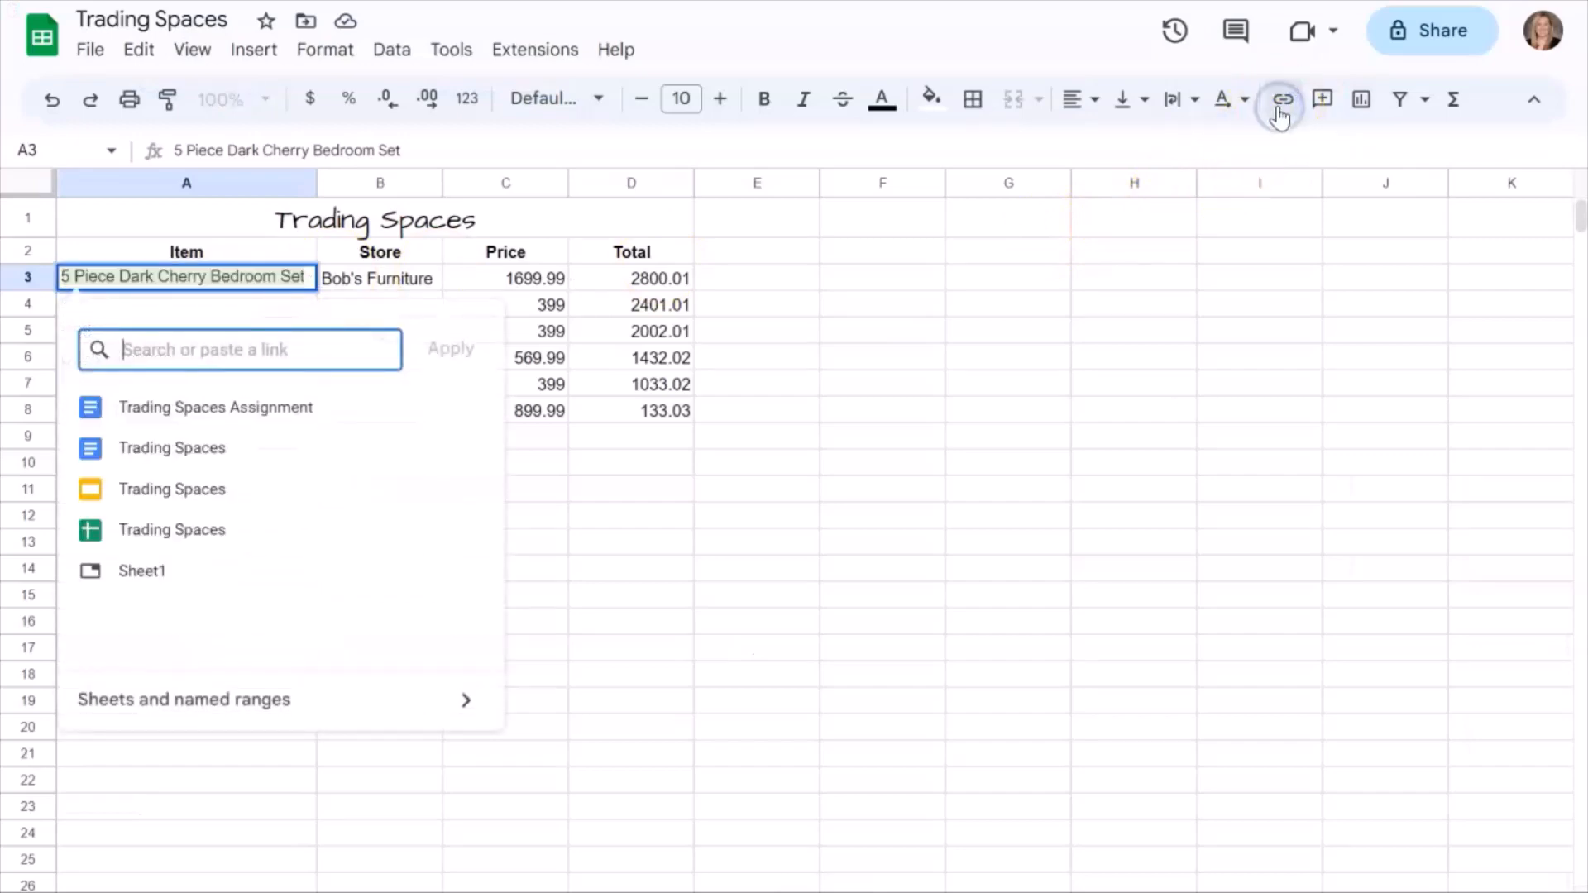
pyautogui.hotkey('ctrl', 'v')
pyautogui.click(451, 350)
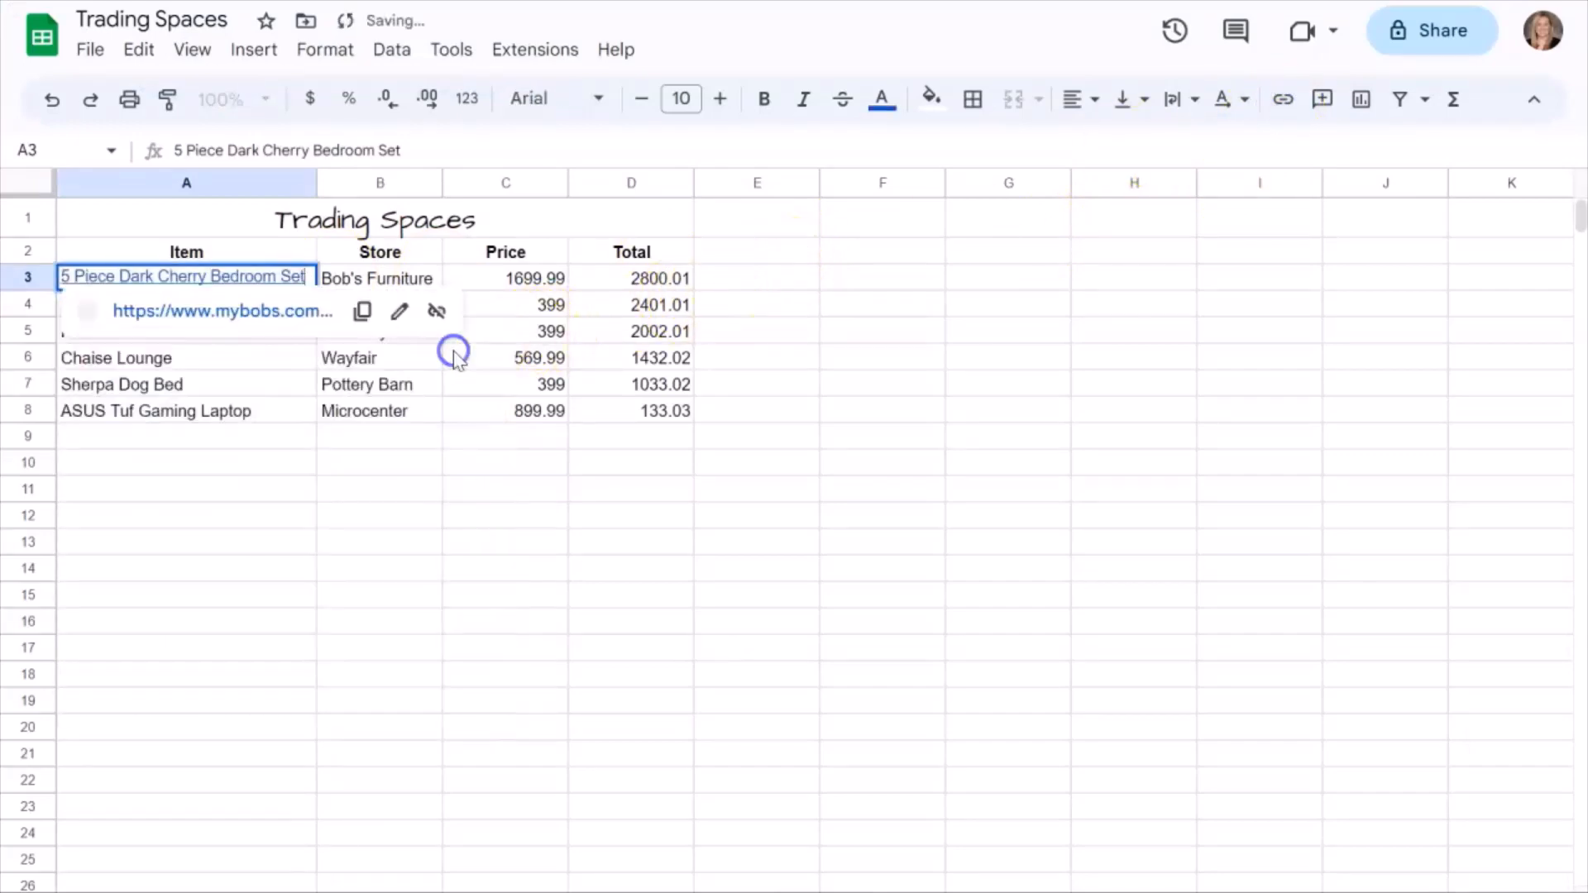
pyautogui.click(226, 732)
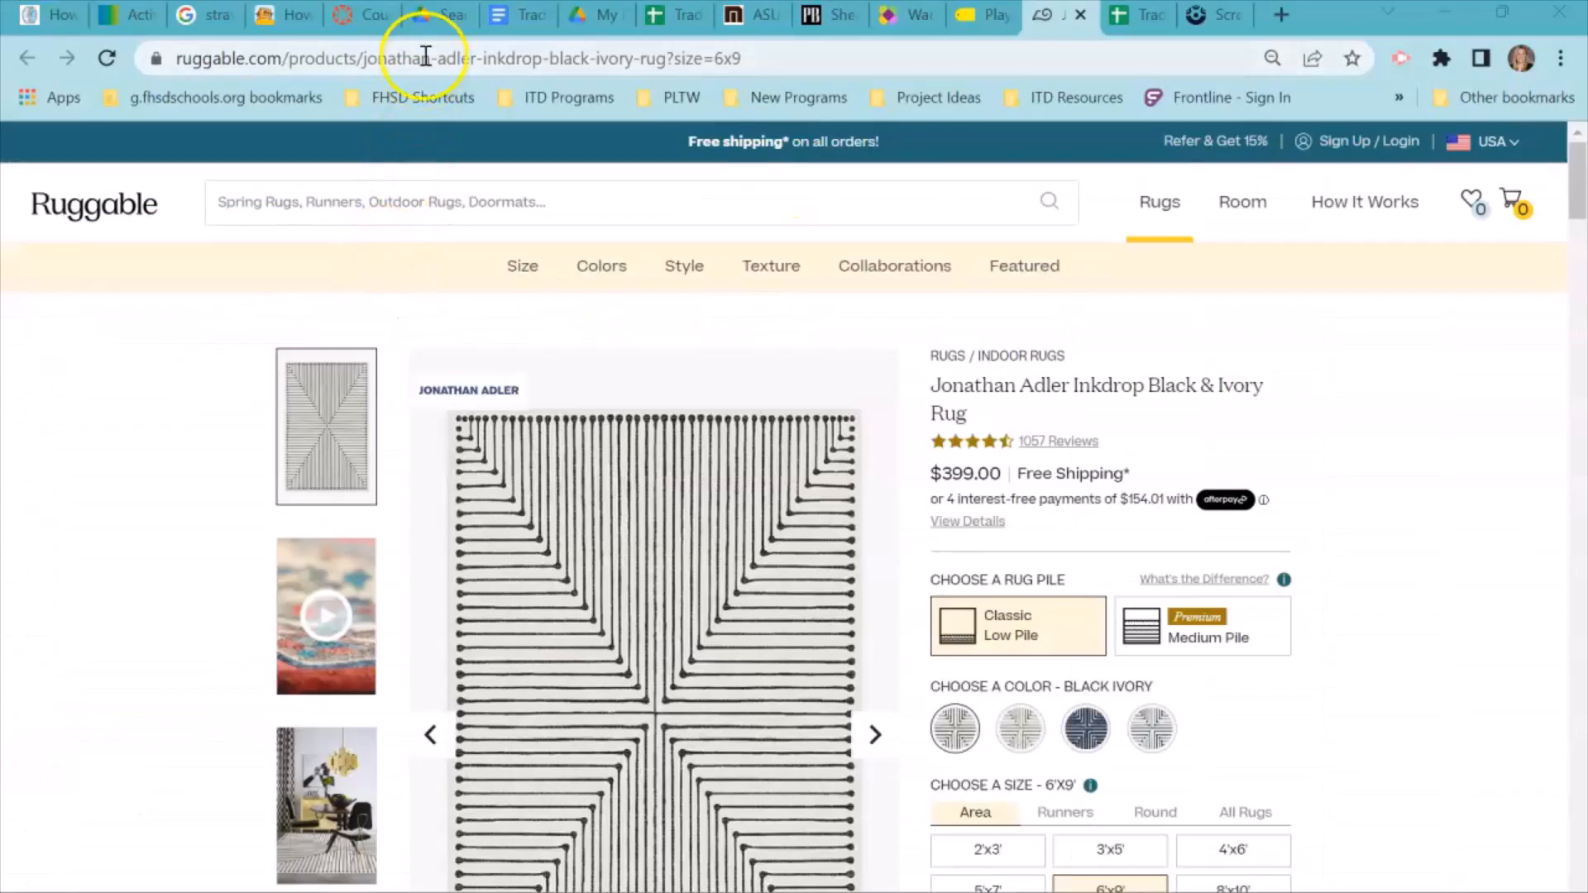
# Copy the Ruggable product page address and insert it as a link on the 6x9 Black and Ivory Rug in A4.
pyautogui.click(424, 58)
pyautogui.rightClick(424, 57)
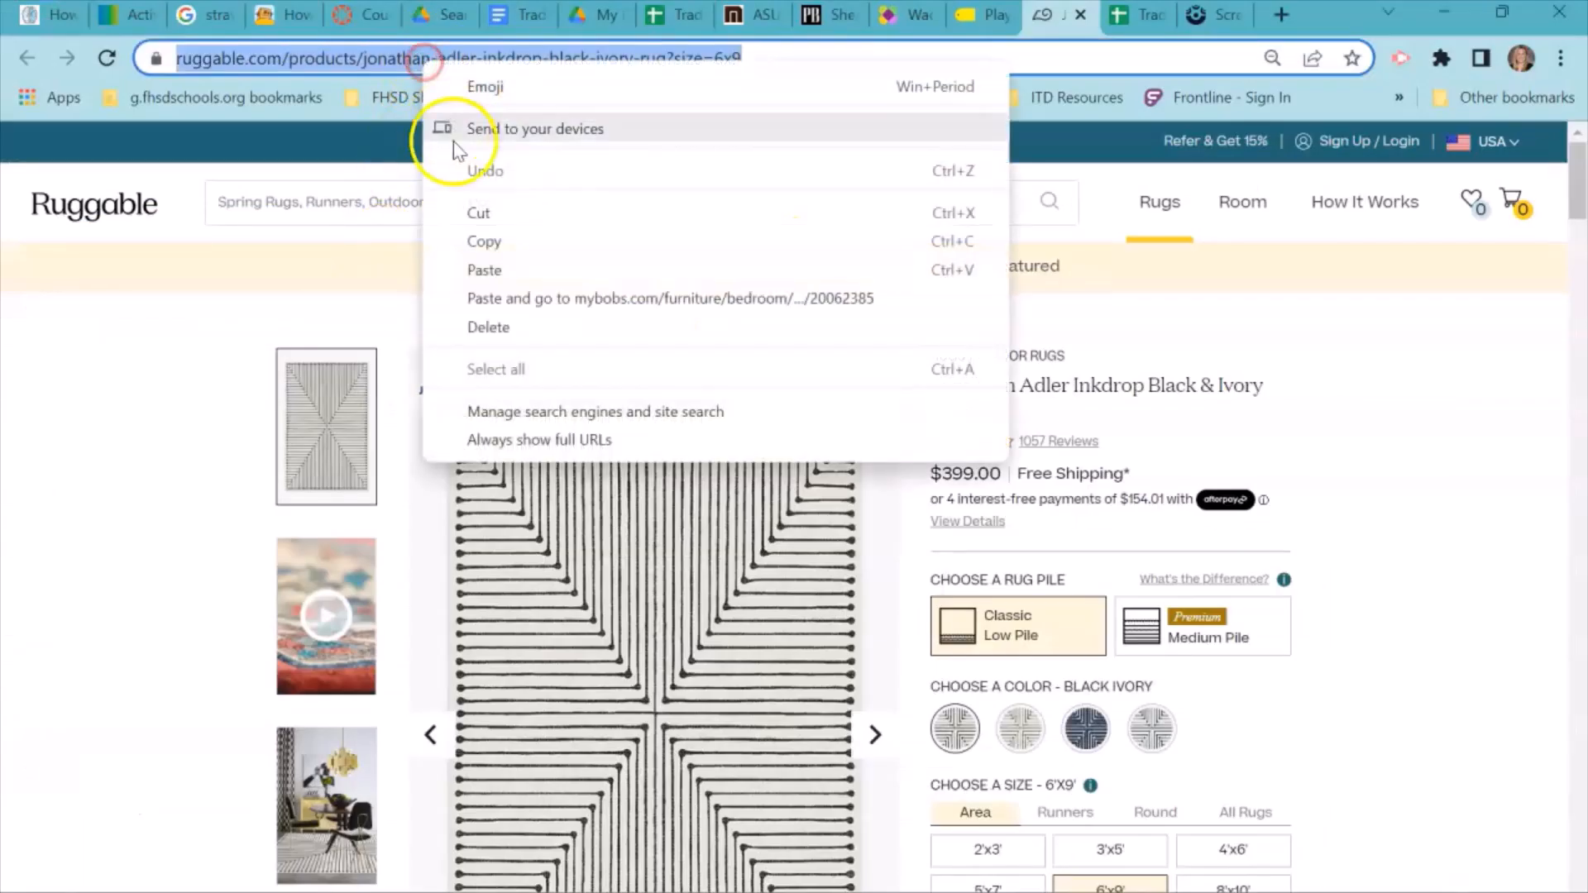
pyautogui.click(480, 244)
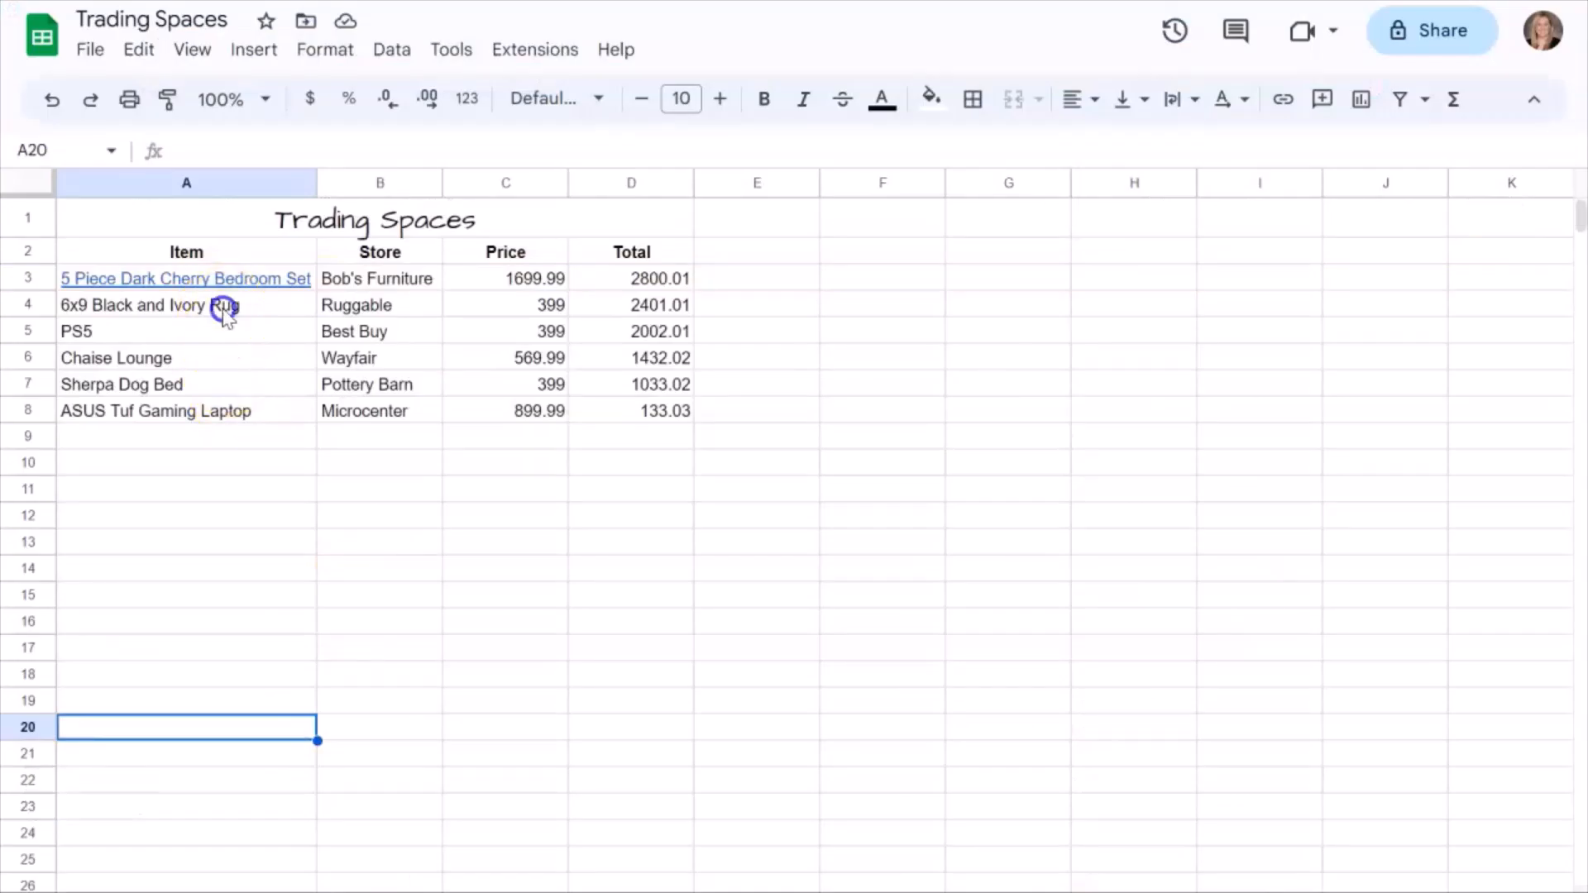
pyautogui.click(224, 308)
pyautogui.click(1283, 99)
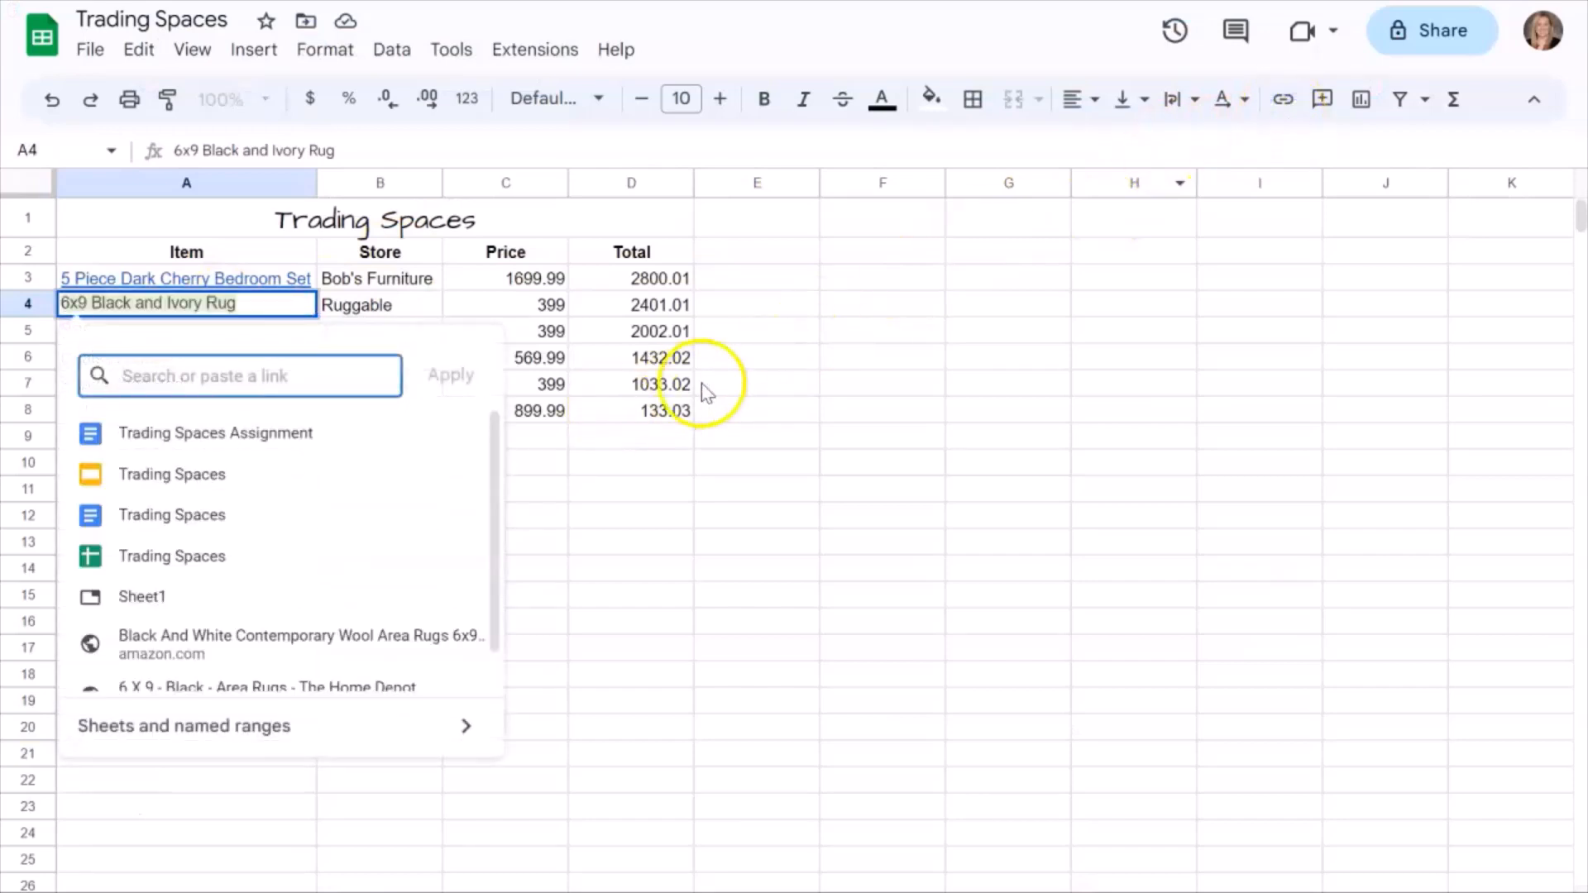
pyautogui.hotkey('ctrl', 'v')
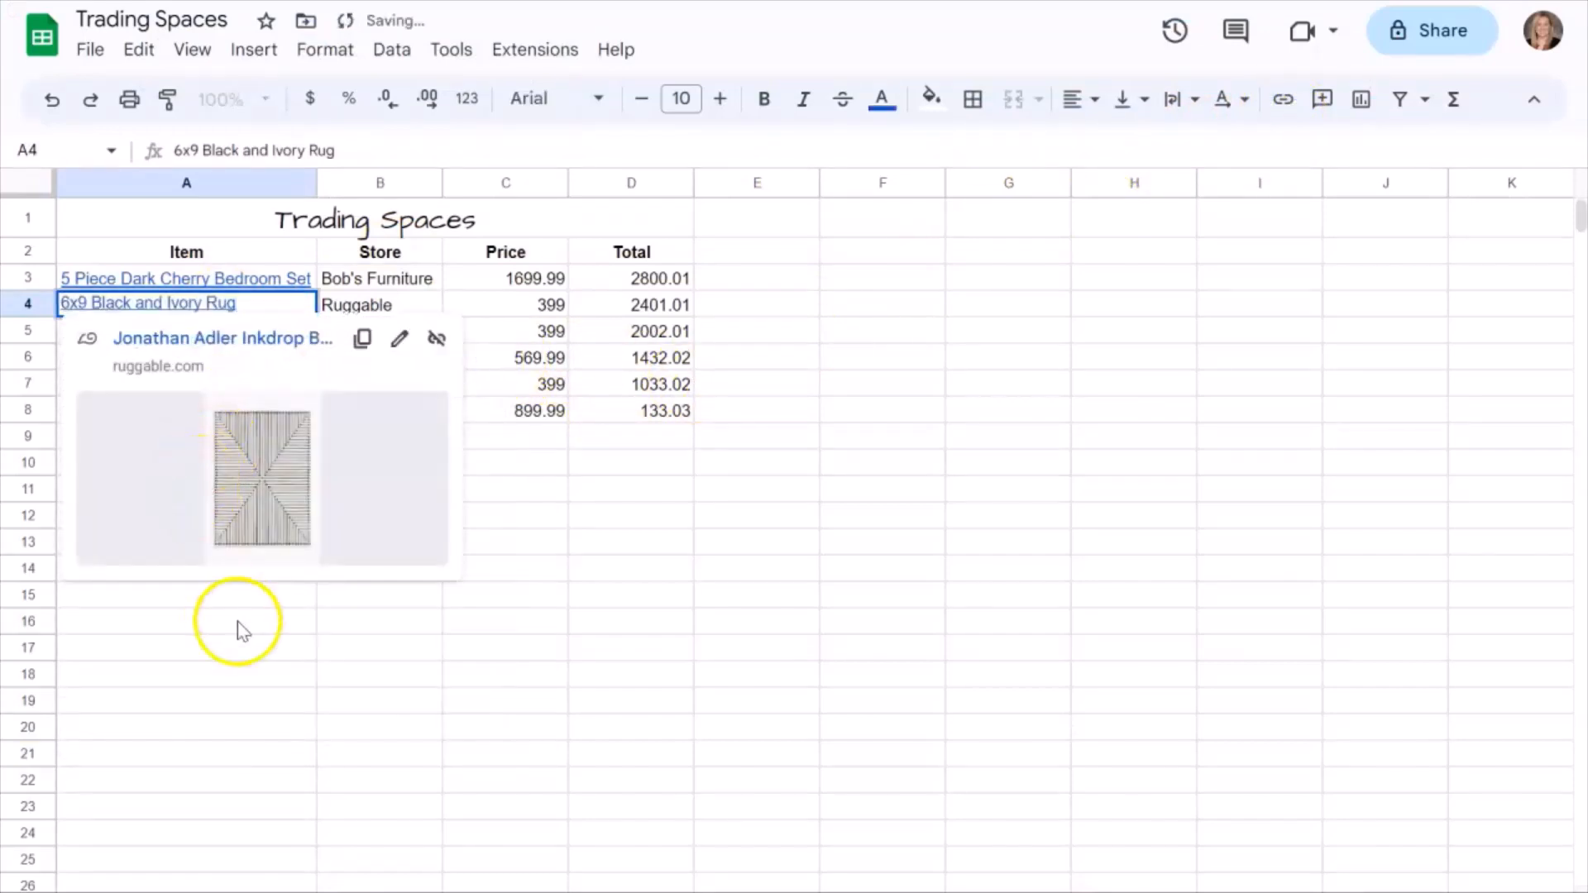
pyautogui.click(238, 620)
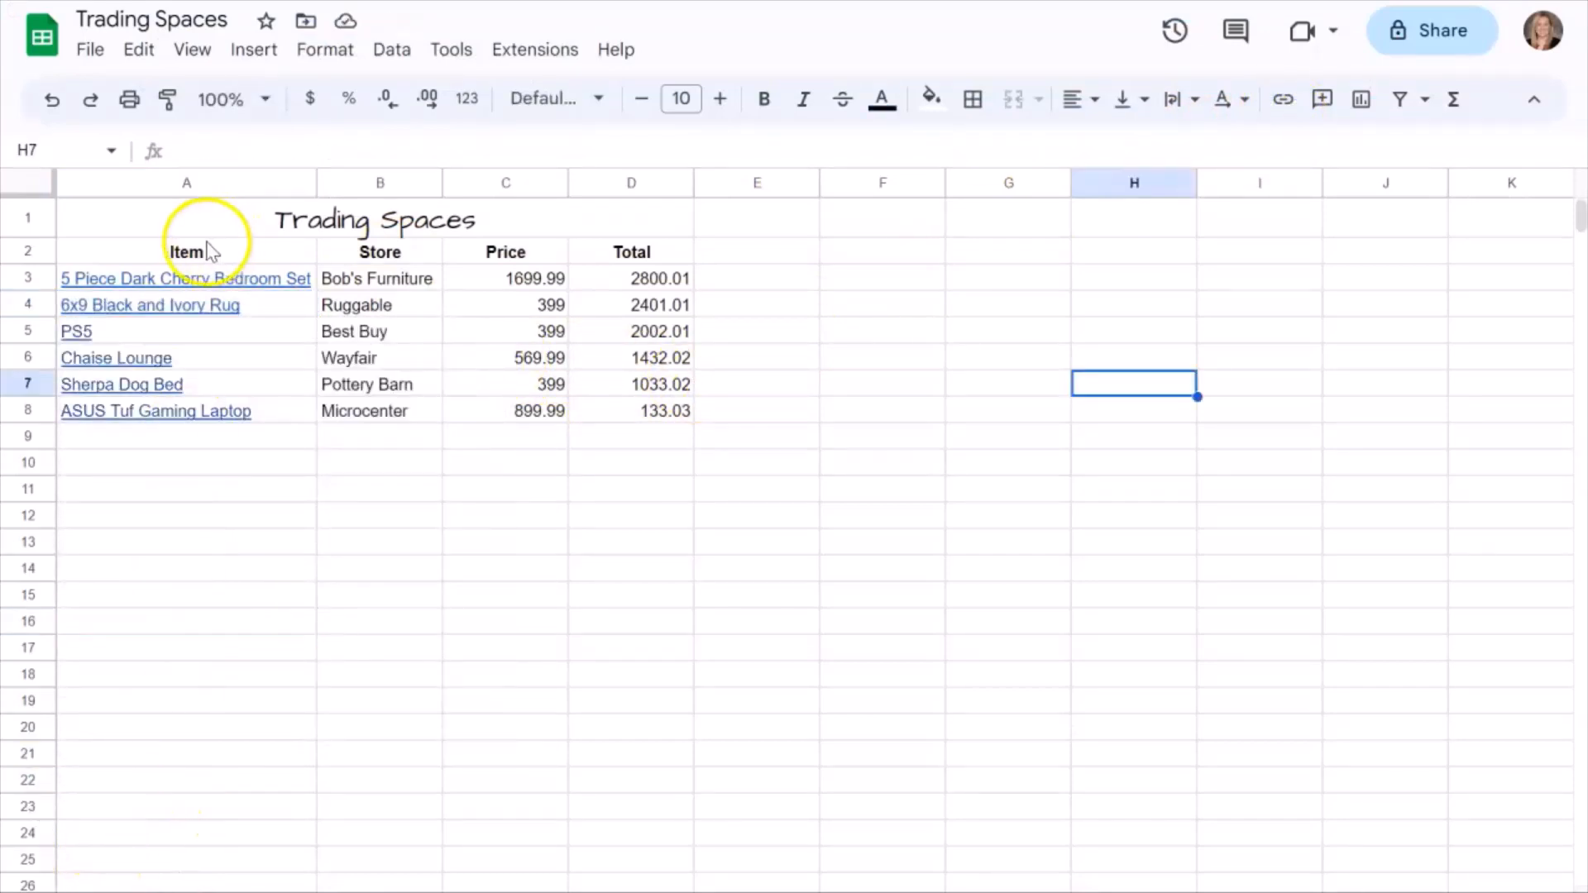
# Apply all borders to the whole table, A1:D8.
pyautogui.click(195, 251)
pyautogui.moveTo(196, 216); pyautogui.dragTo(536, 406)
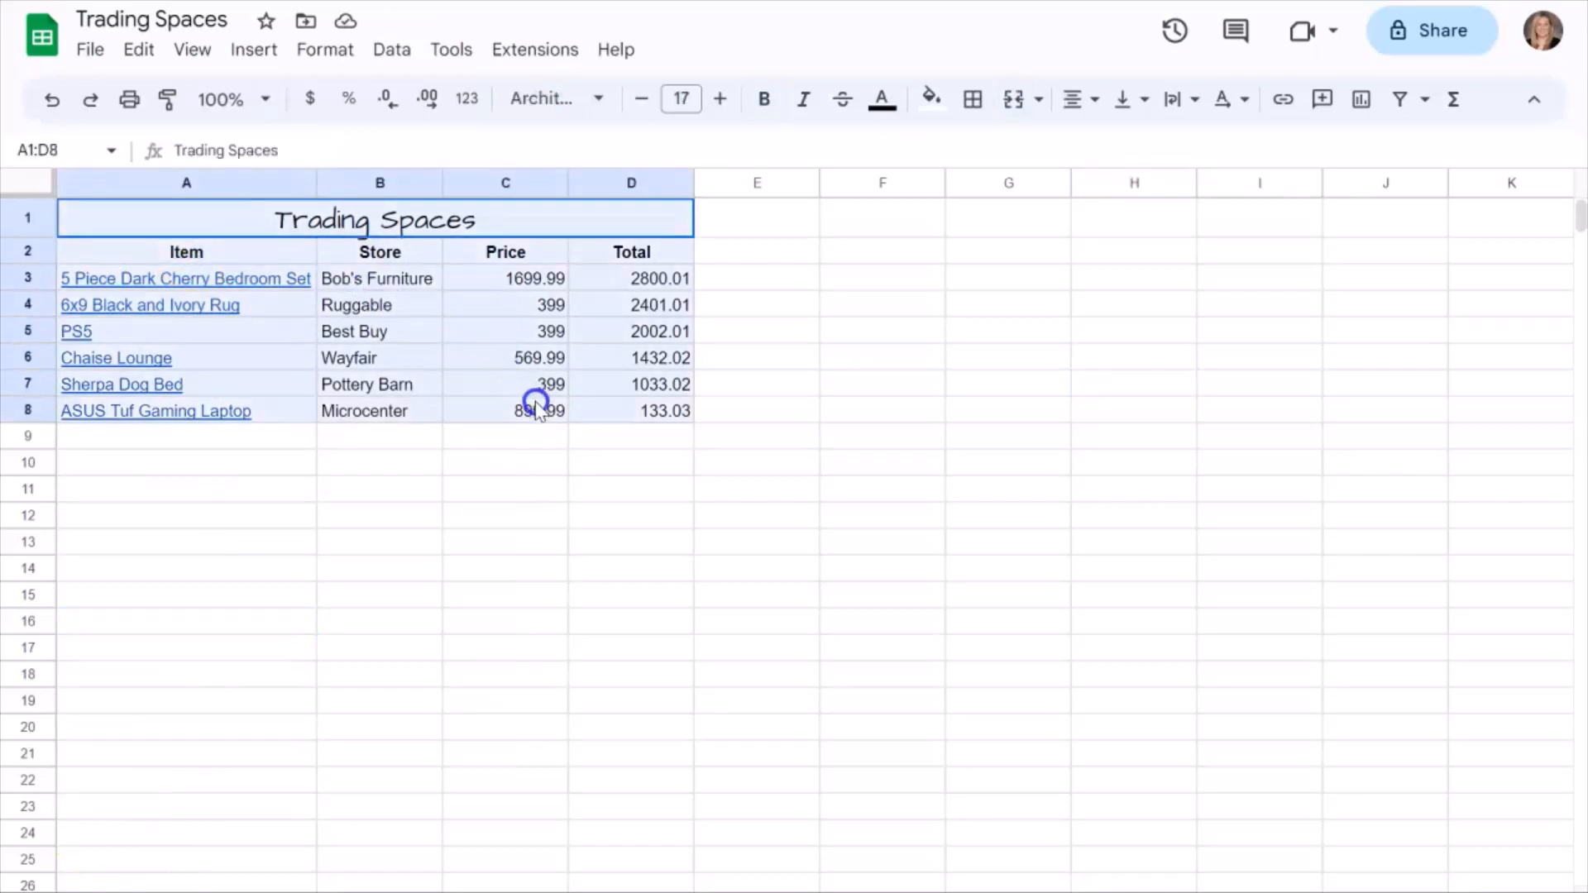
pyautogui.click(974, 99)
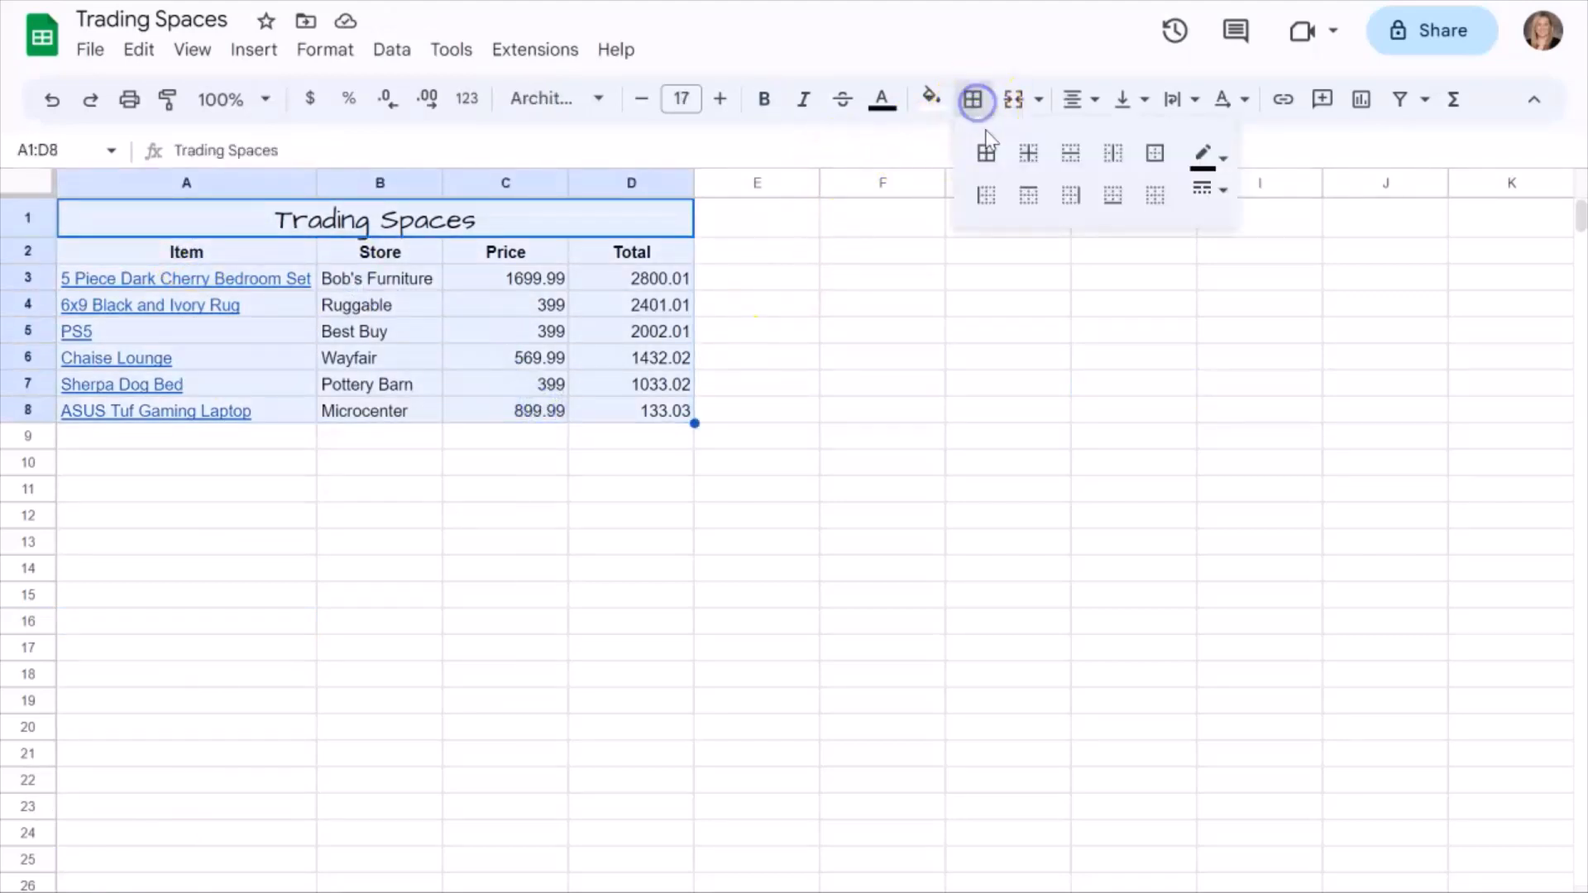
pyautogui.click(987, 151)
pyautogui.click(783, 429)
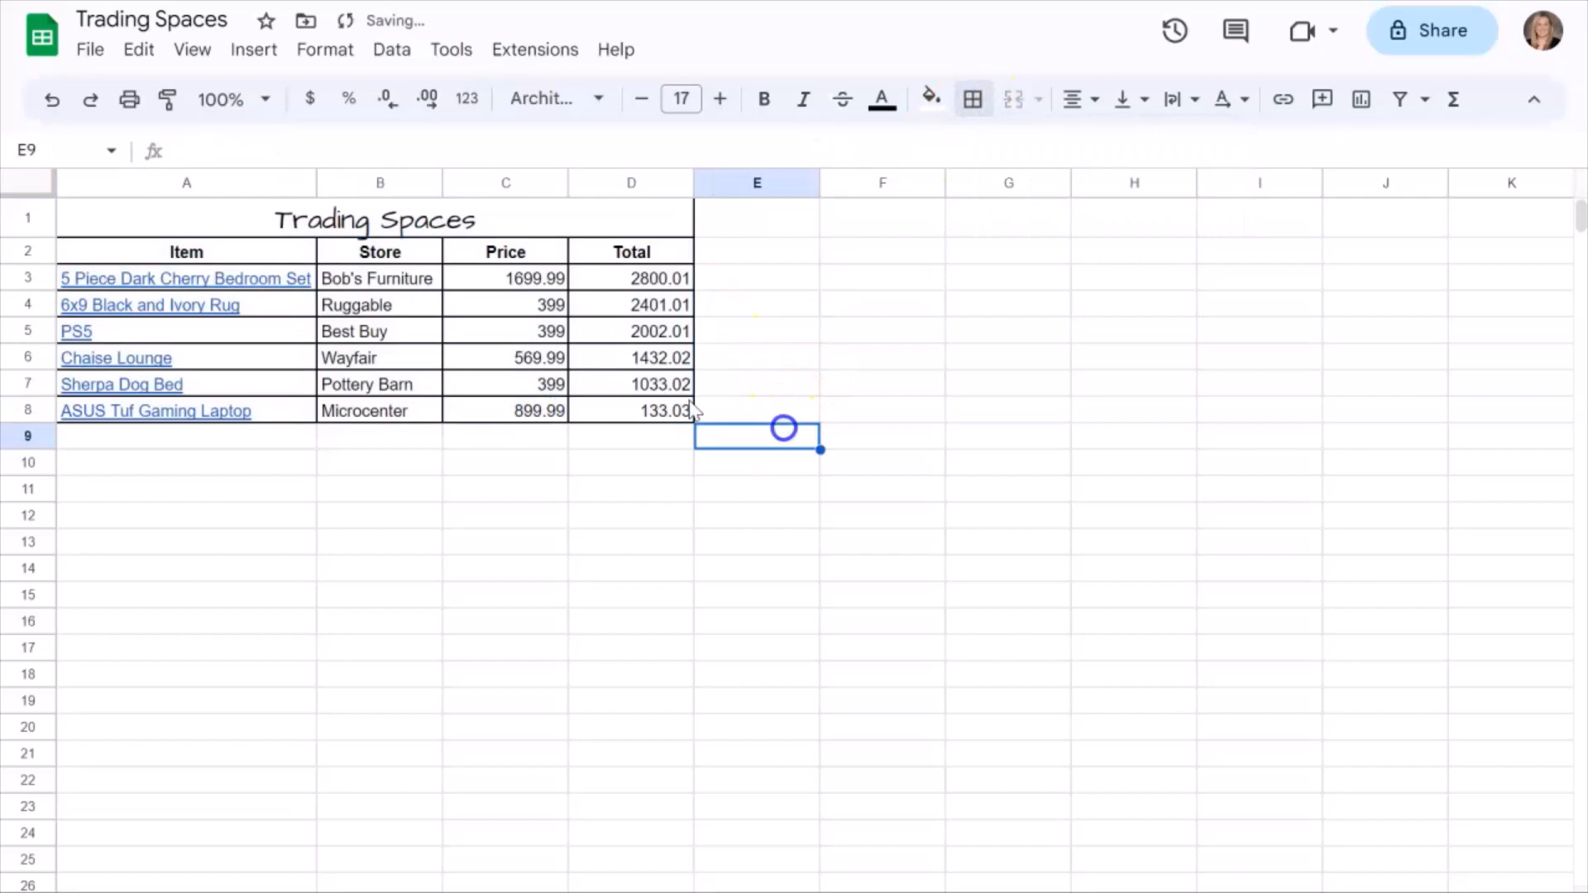
# Format the price and total values in C3:D8 as Currency with cents.
pyautogui.click(507, 285)
pyautogui.moveTo(508, 291); pyautogui.dragTo(636, 407)
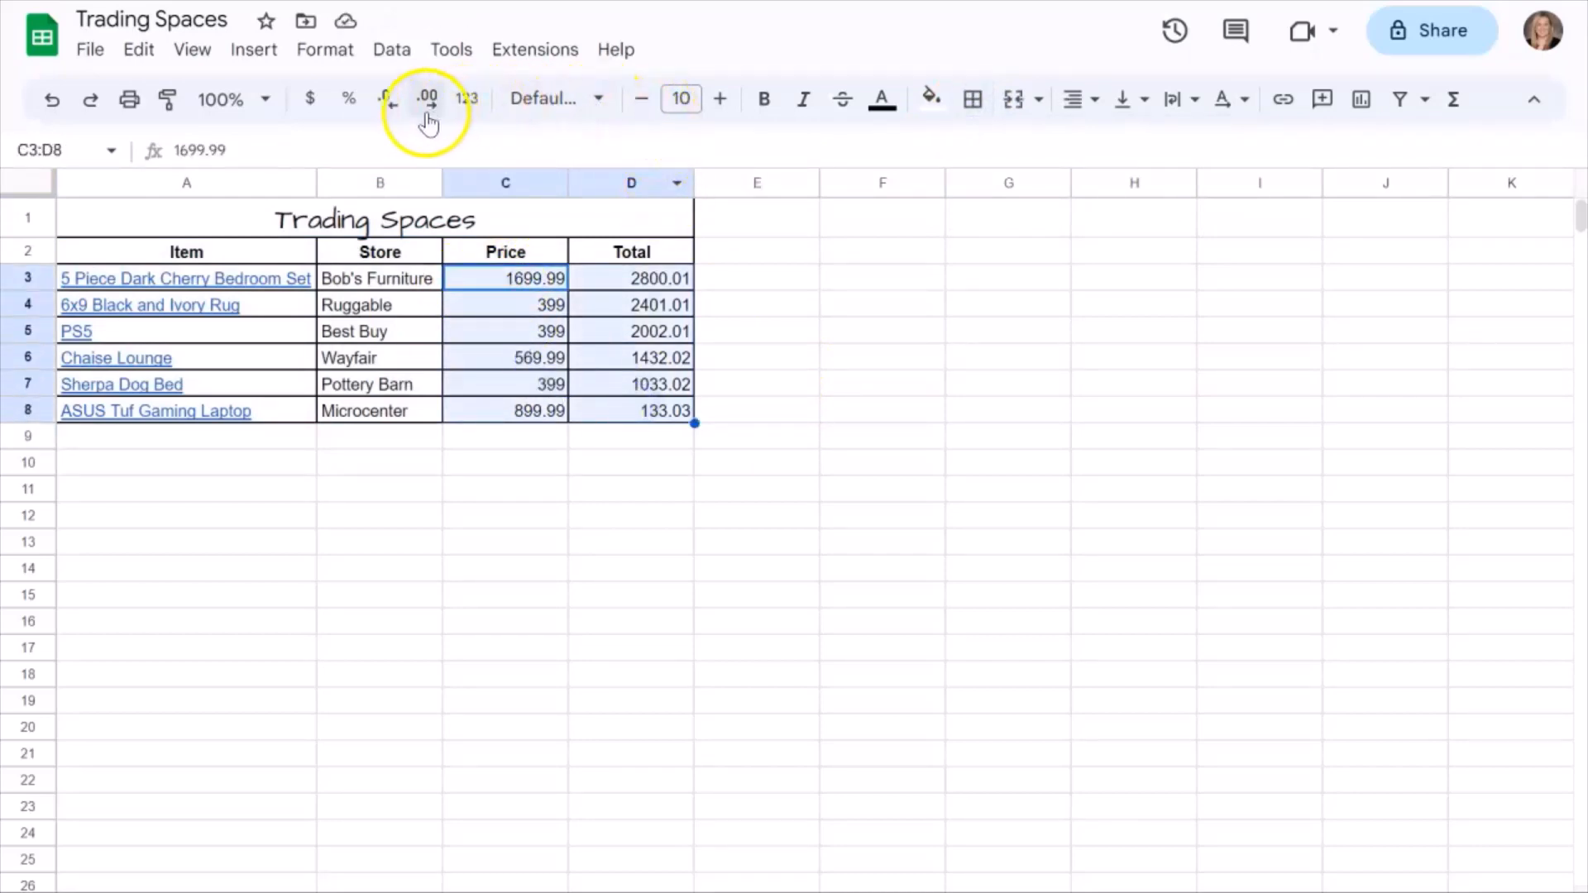
pyautogui.click(330, 50)
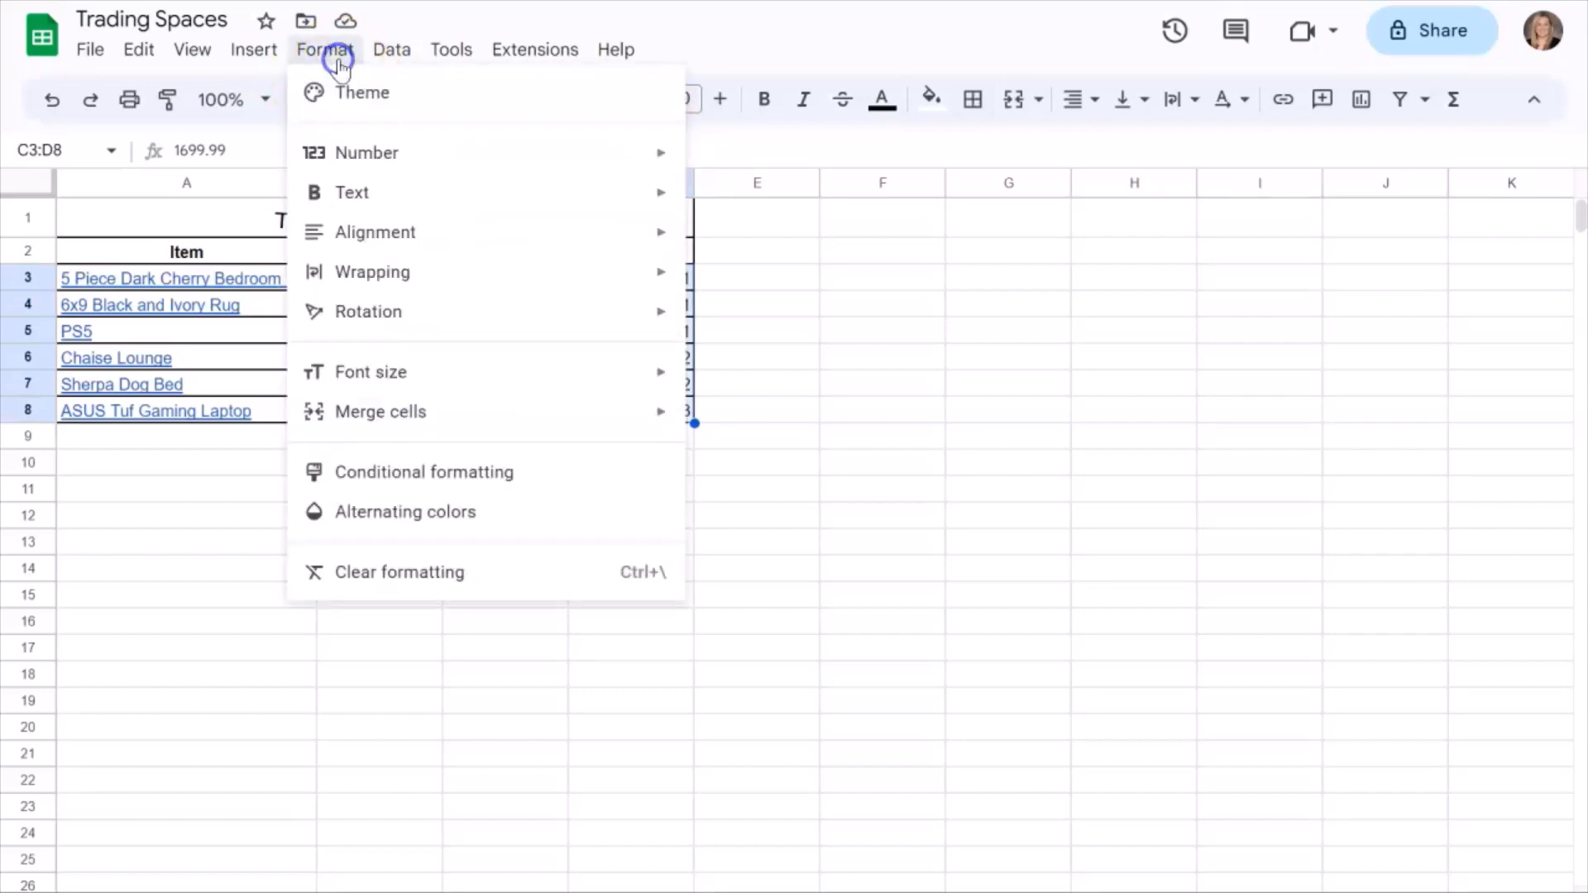
pyautogui.moveTo(398, 164)
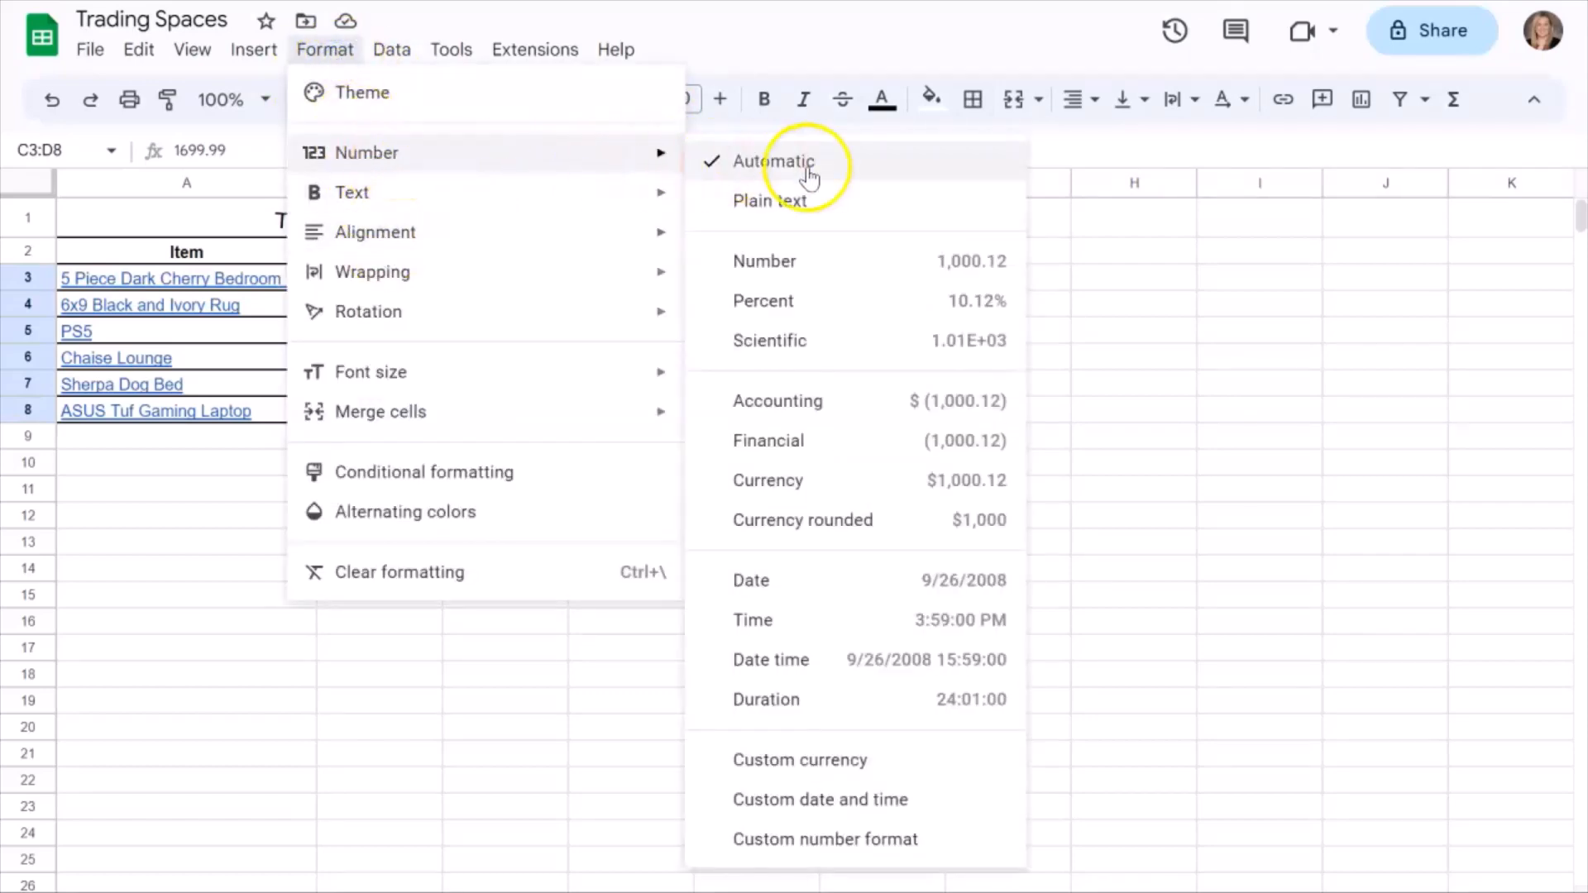
pyautogui.click(794, 480)
pyautogui.click(555, 523)
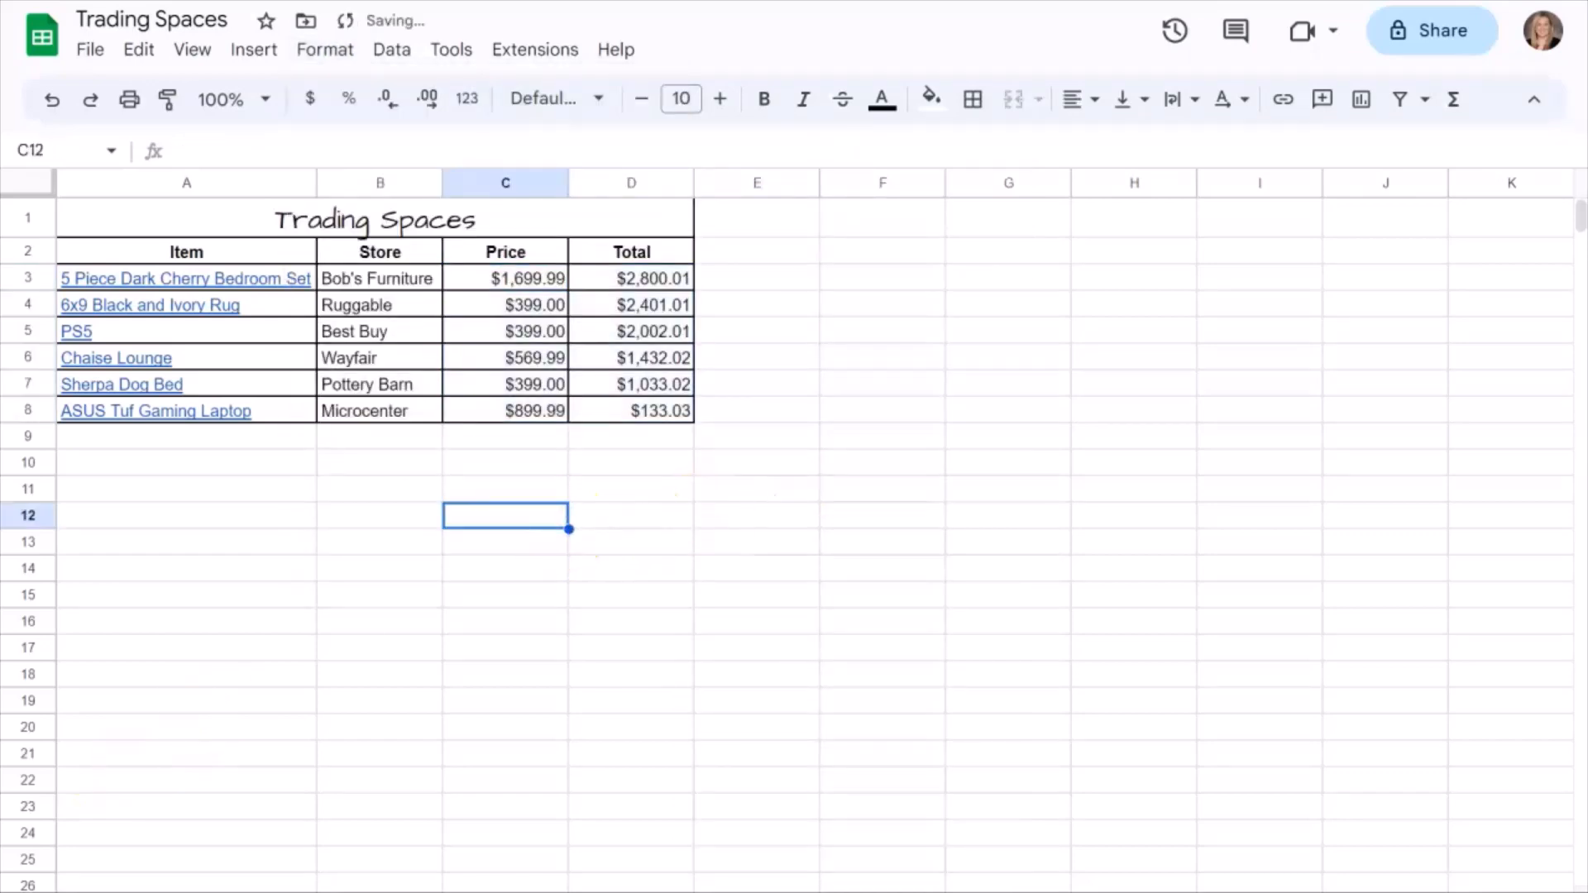